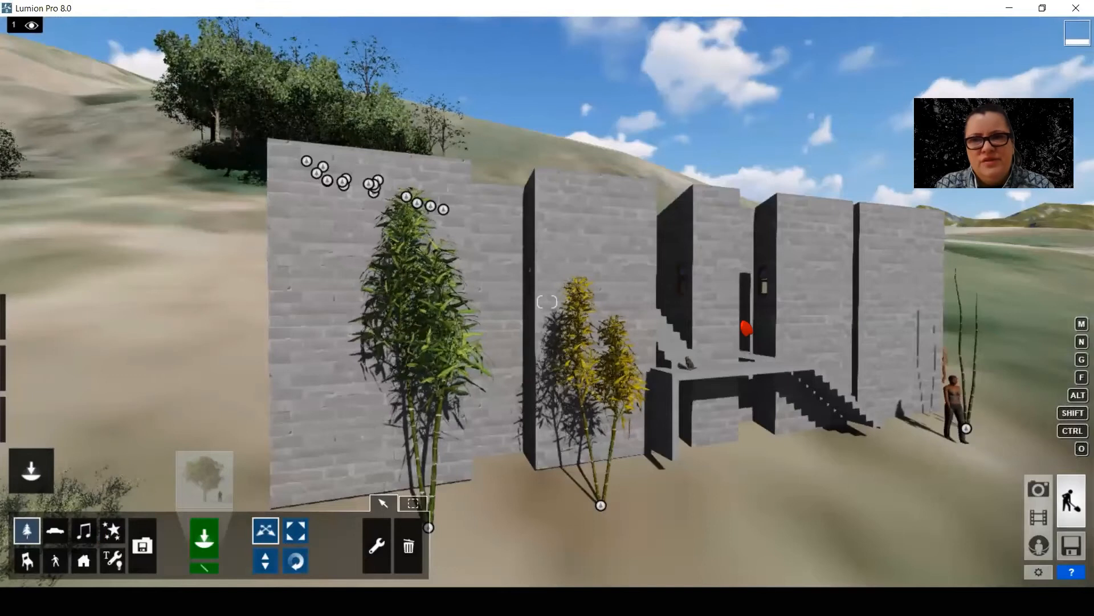
Open Photo mode and view the saved camera shots Photo 2, Photo 3 and Photo 4
key(alt+Tab)
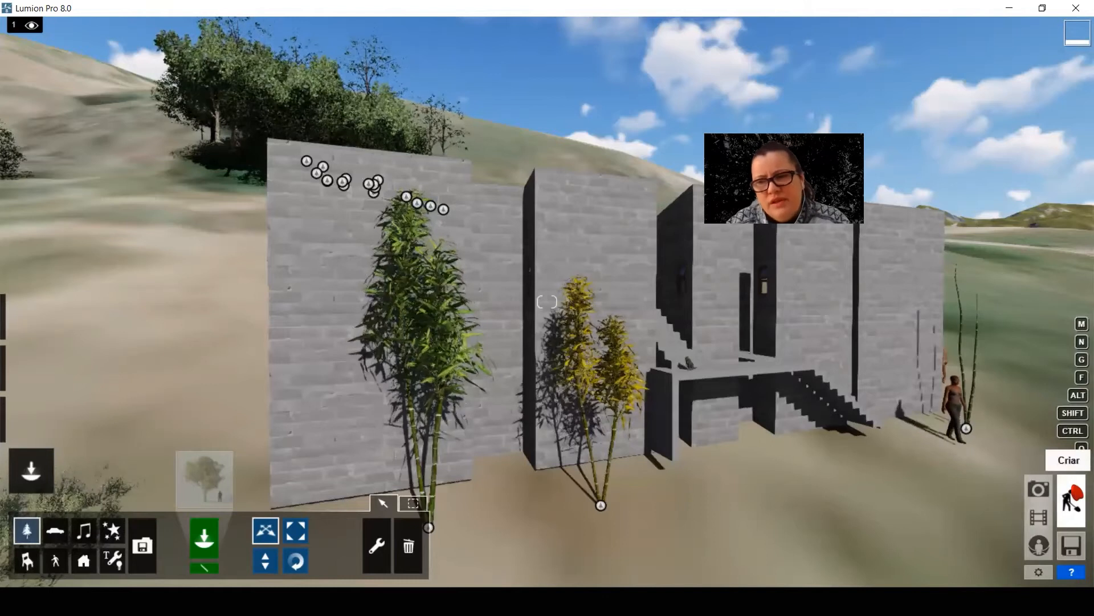
click(1038, 491)
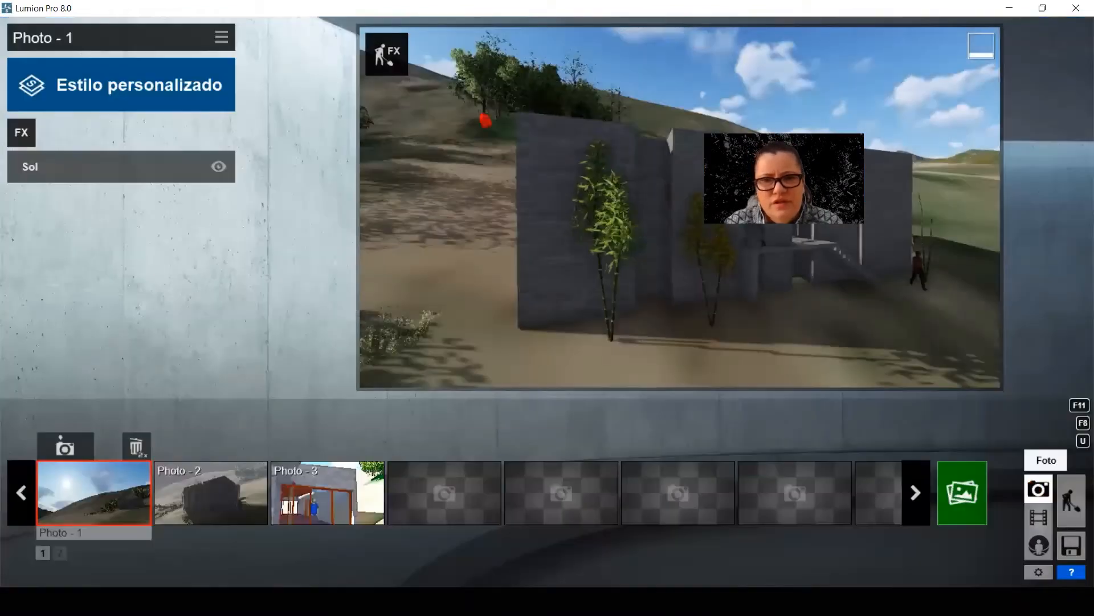
click(195, 497)
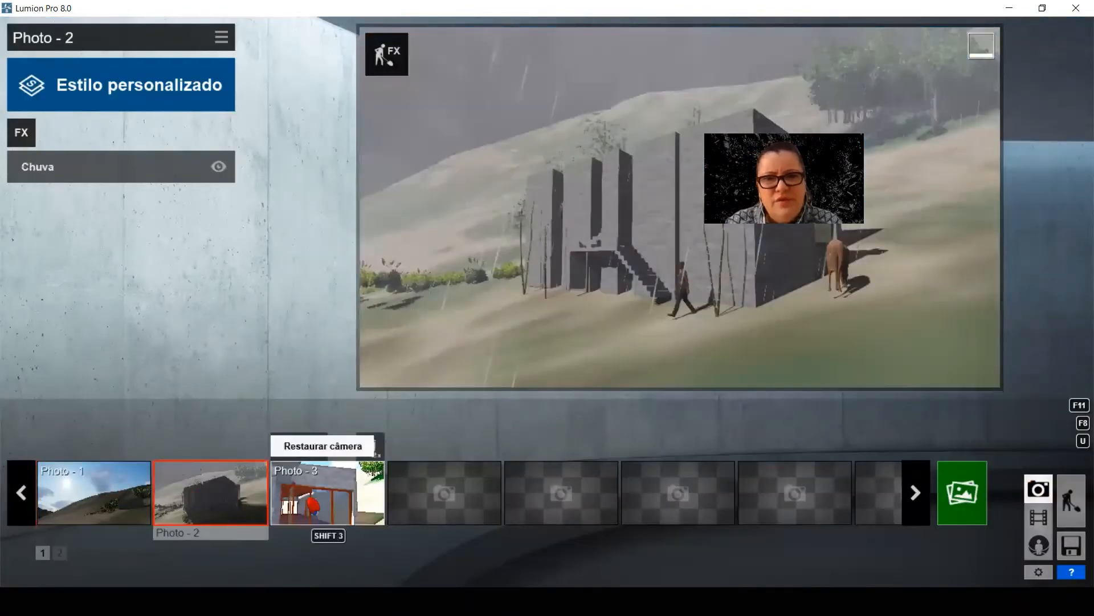
click(319, 497)
click(445, 493)
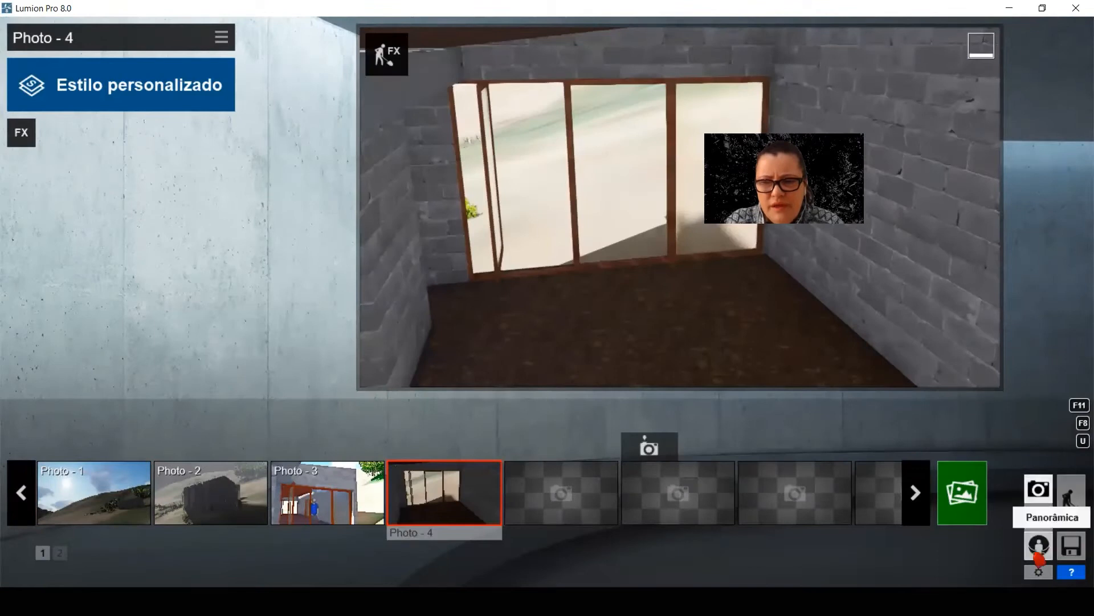
Look through the Panorama, Build and Photo modes and switch to Movie mode
click(1038, 546)
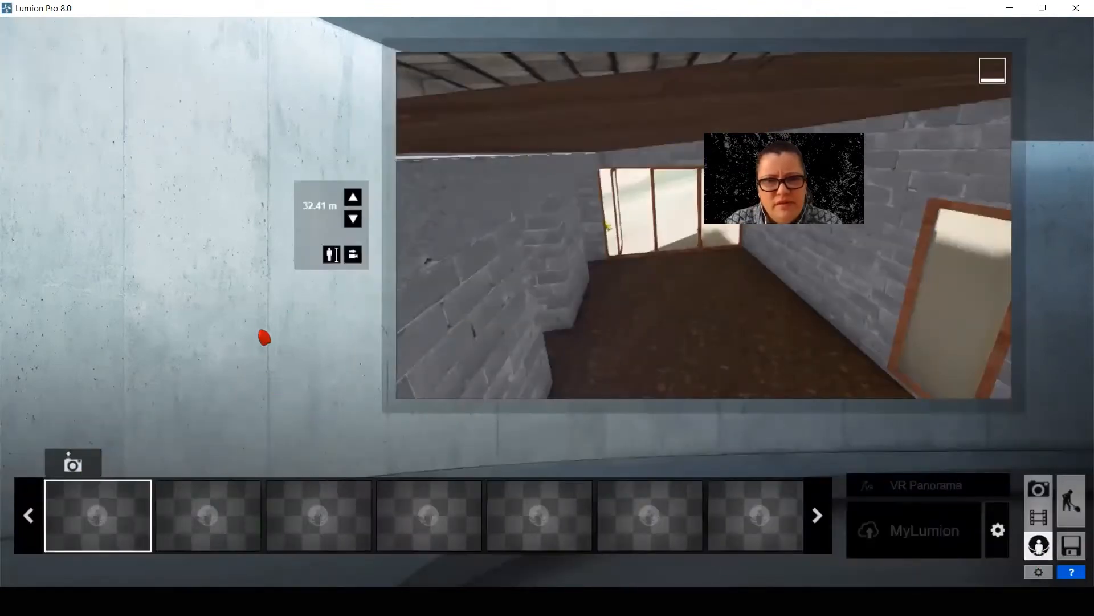
click(1039, 517)
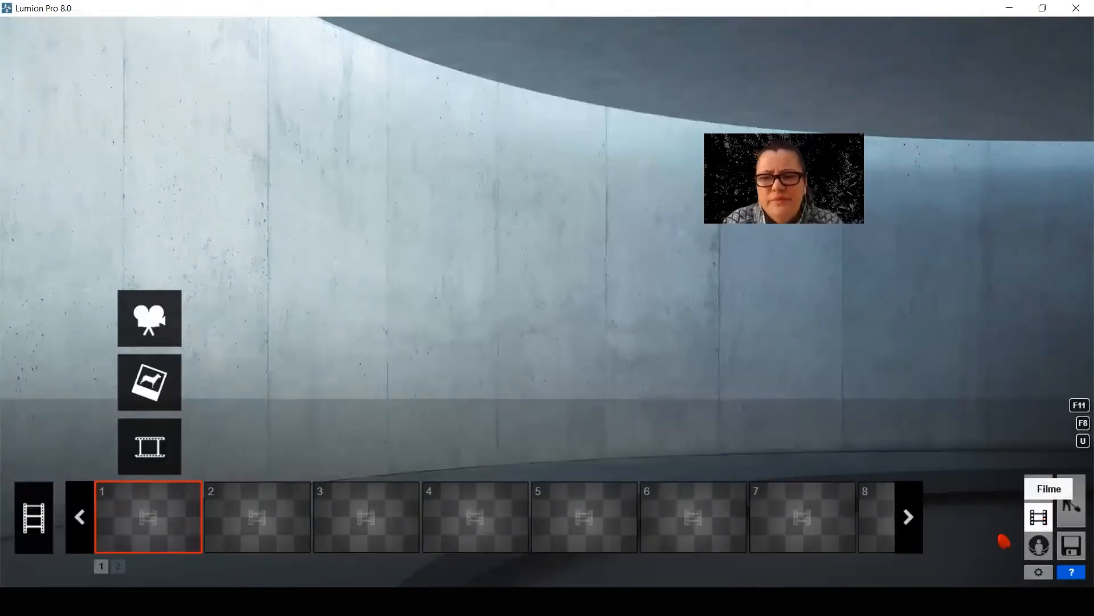
click(1072, 500)
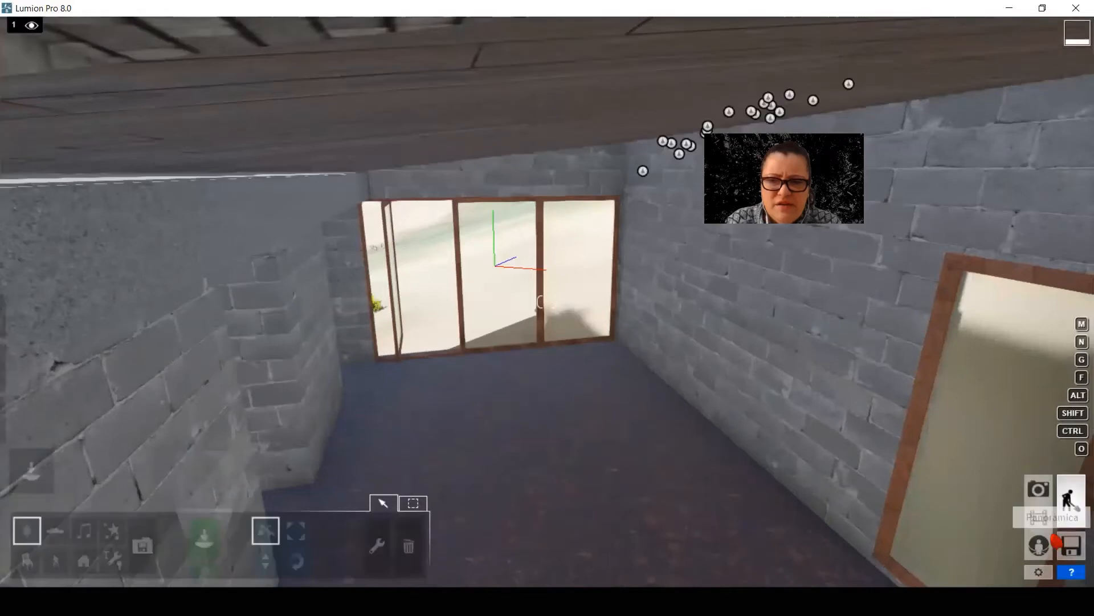
click(1039, 489)
click(1038, 517)
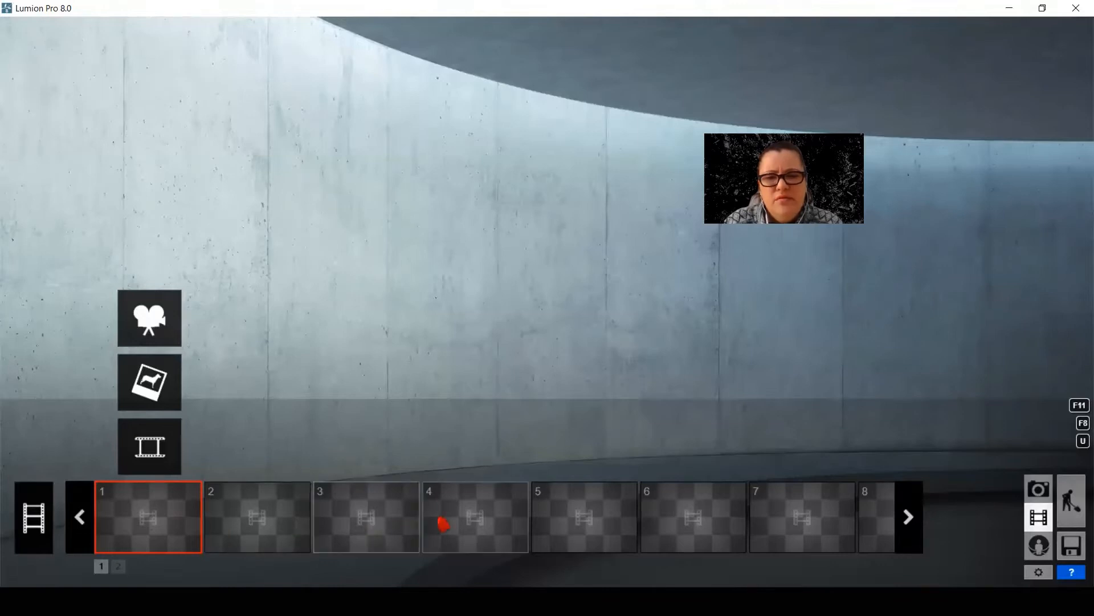
click(271, 530)
click(346, 530)
click(463, 523)
click(562, 527)
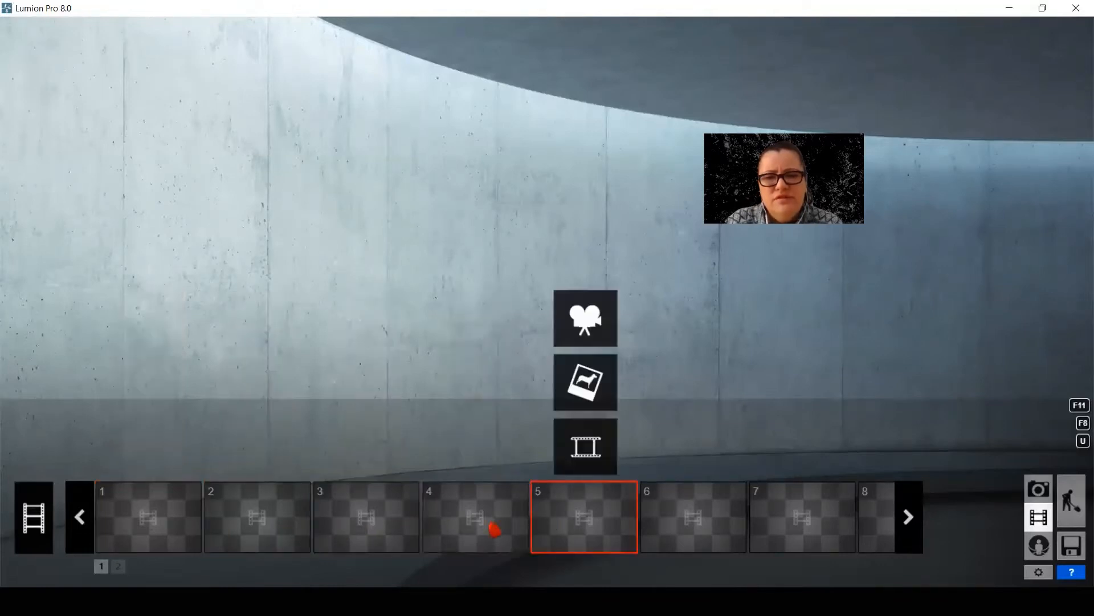
Insert the ANIMAÇÃO title slide image from file into movie clip 1
click(167, 527)
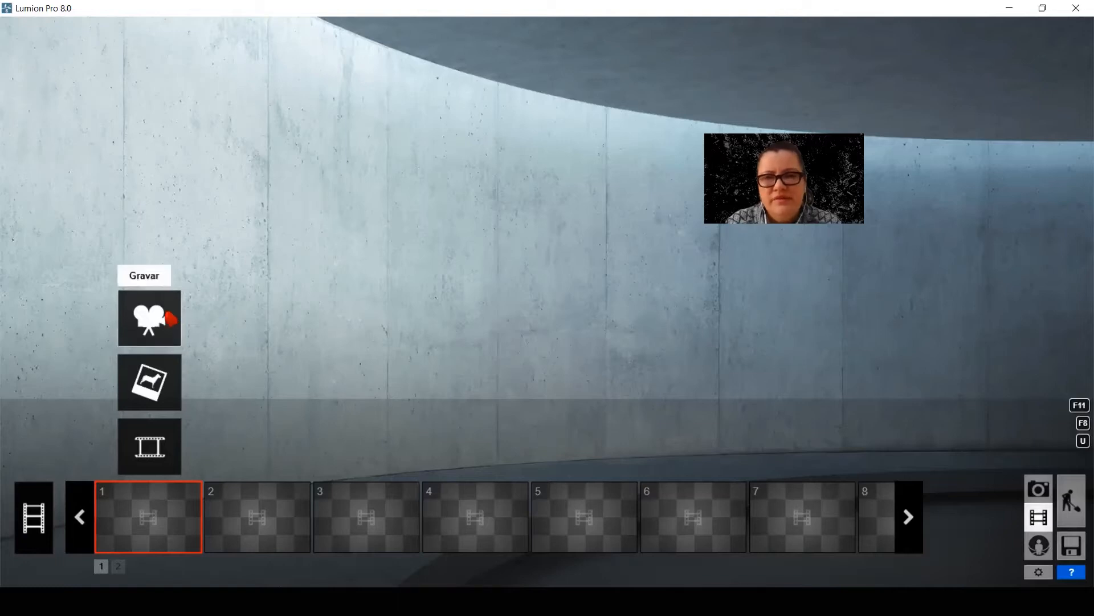
click(150, 384)
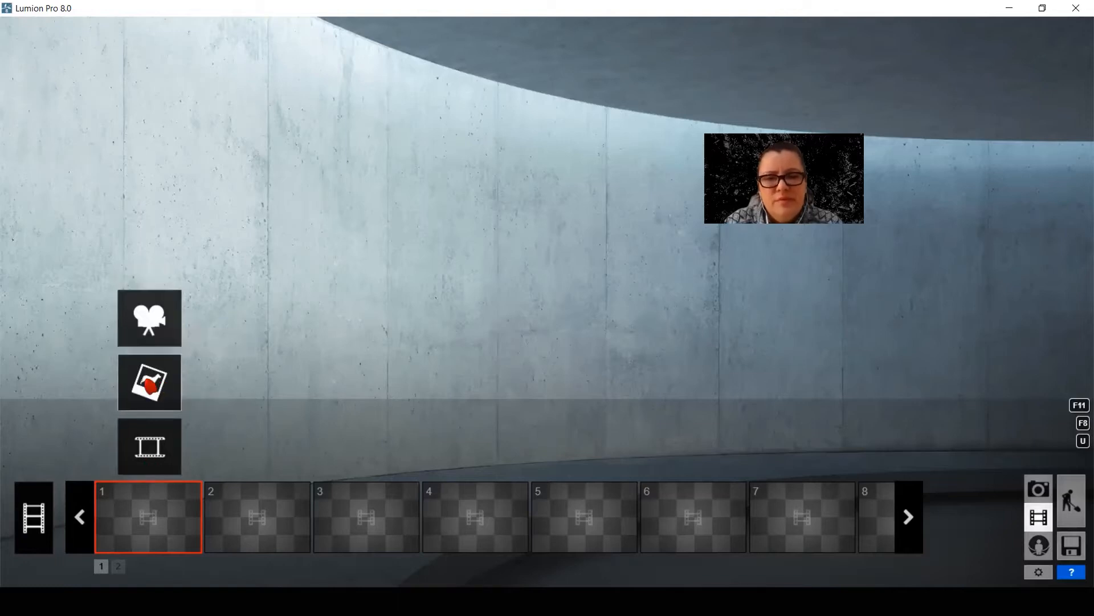
double_click(543, 223)
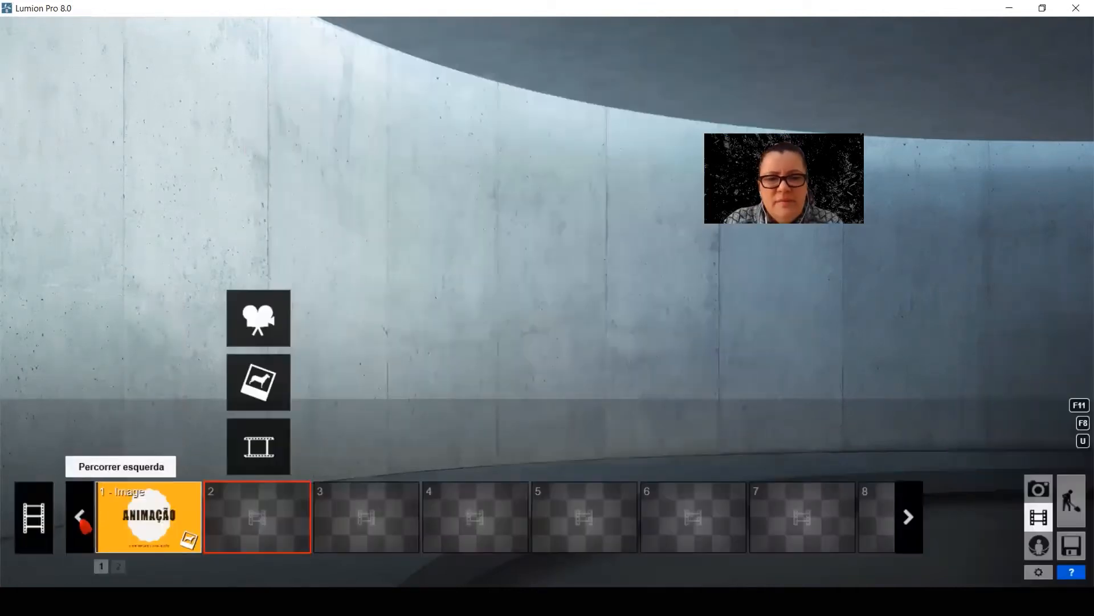
Check the ANIMAÇÃO image clip's duration setting and play back the movie
click(142, 512)
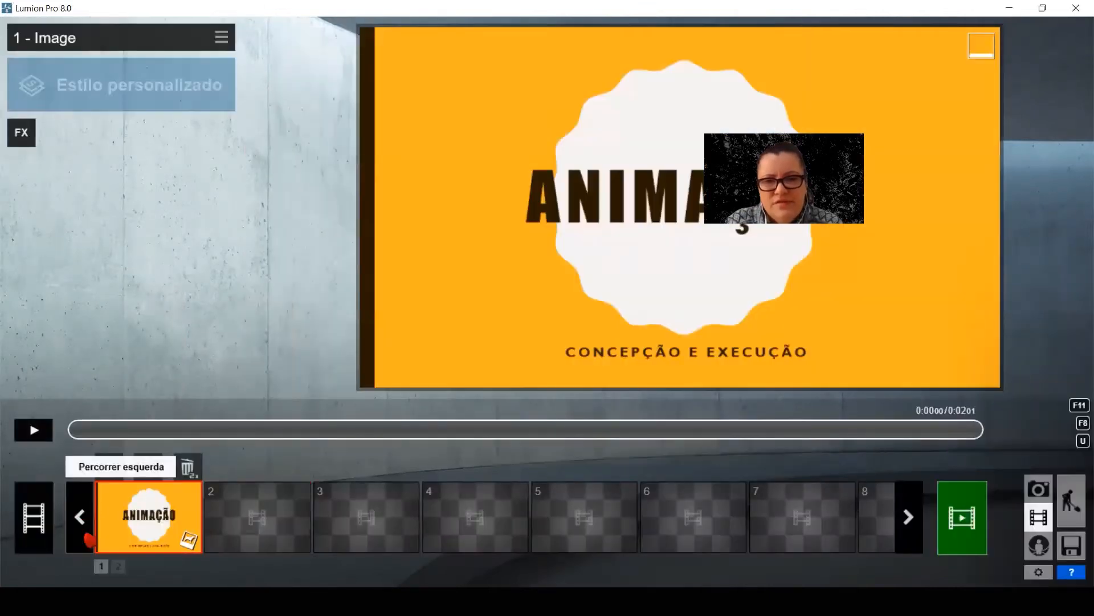
double_click(133, 519)
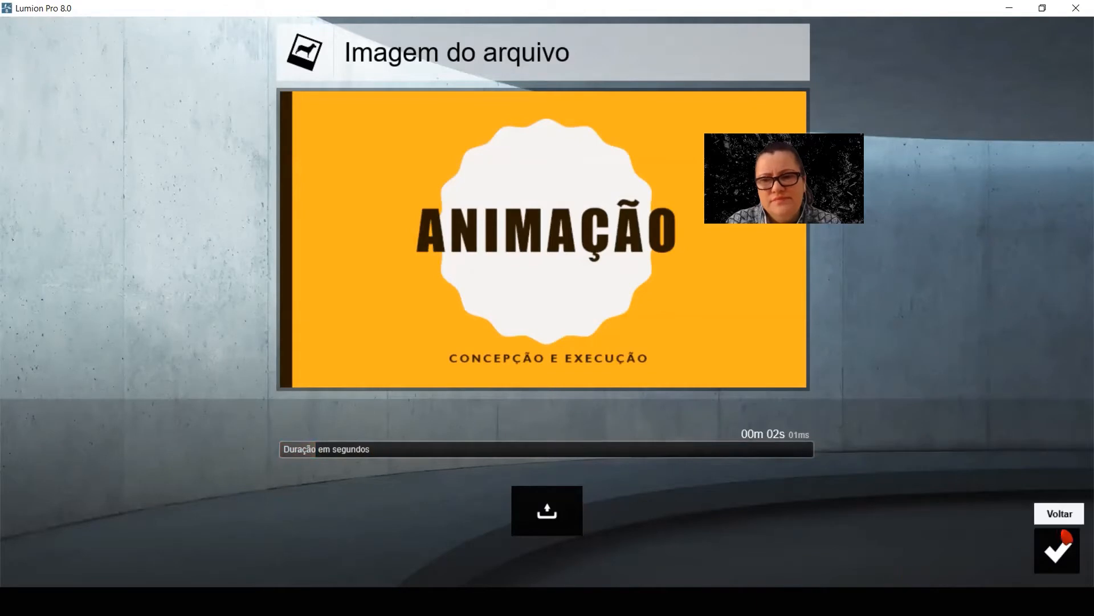
click(1058, 549)
click(35, 432)
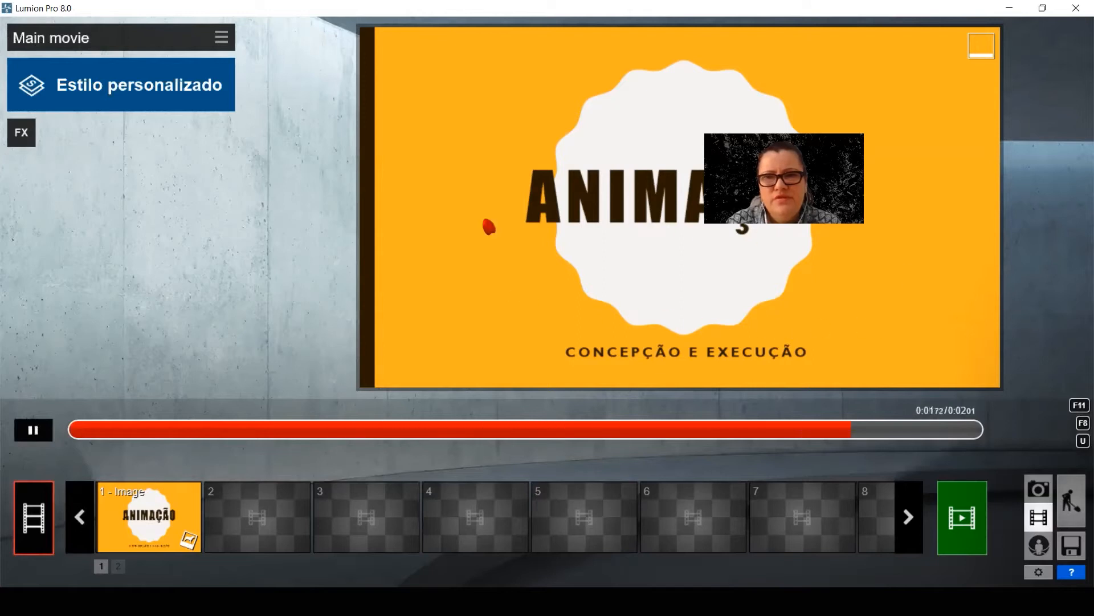
Insert the PAN slide image from file into movie clip 2 and set its duration to about 2 seconds
click(244, 513)
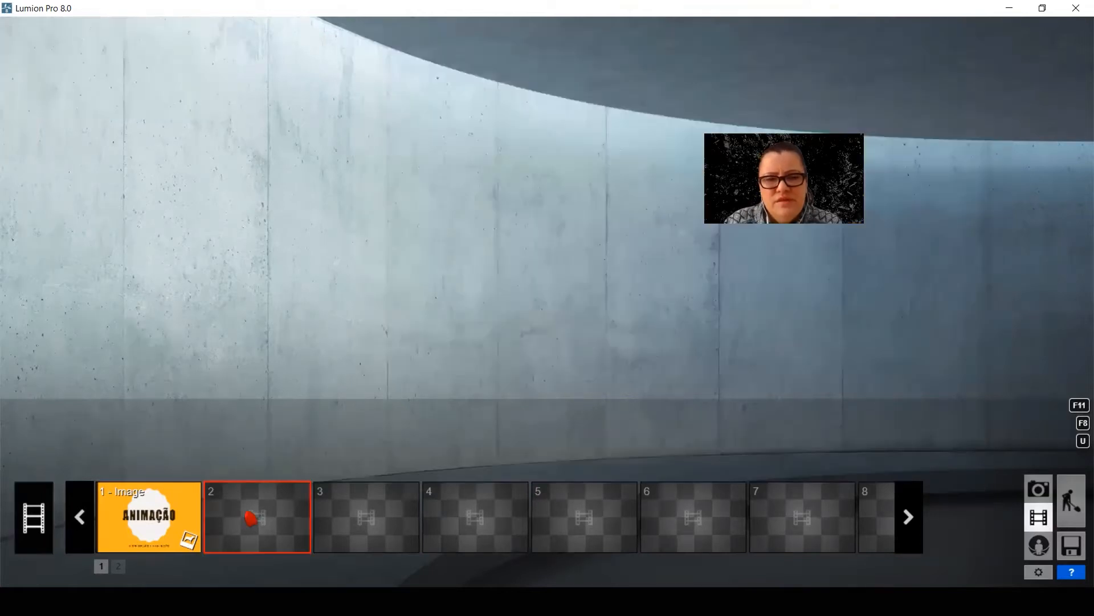
click(259, 381)
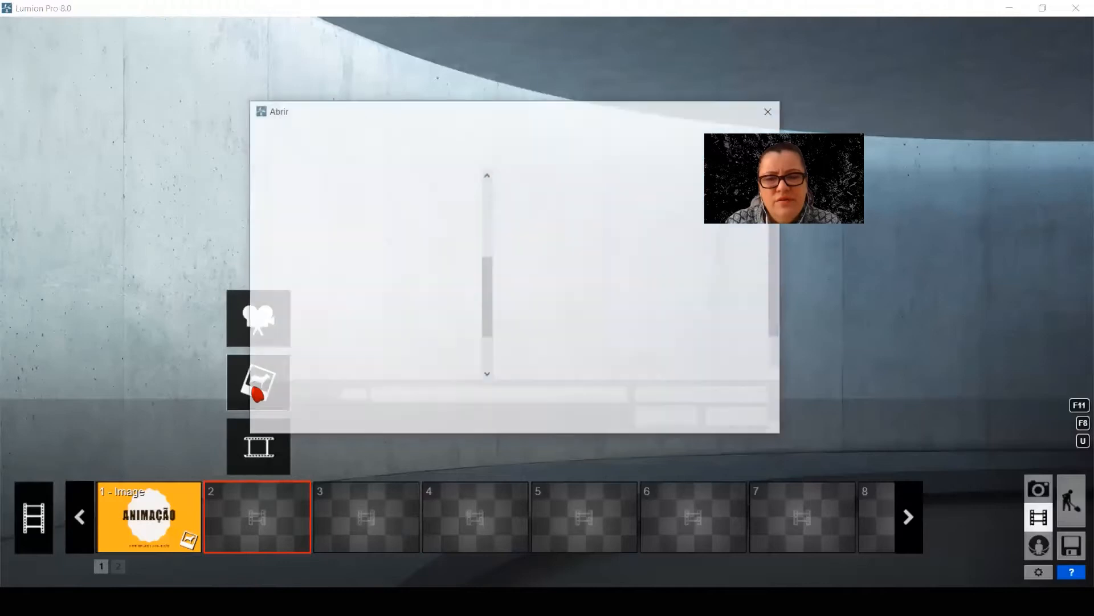
click(719, 199)
click(670, 419)
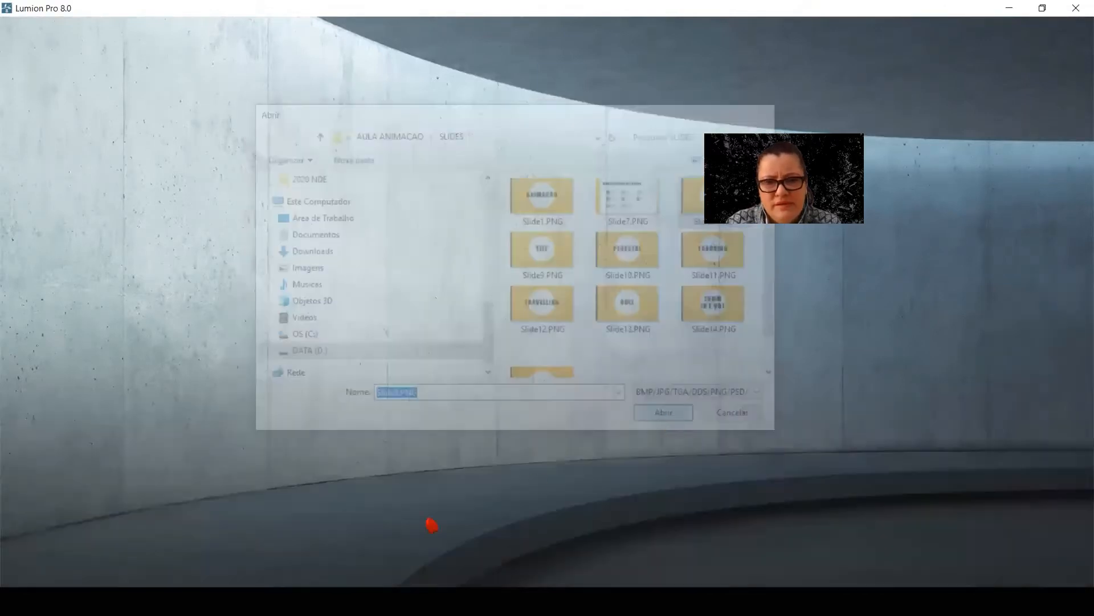
drag(369, 455, 315, 469)
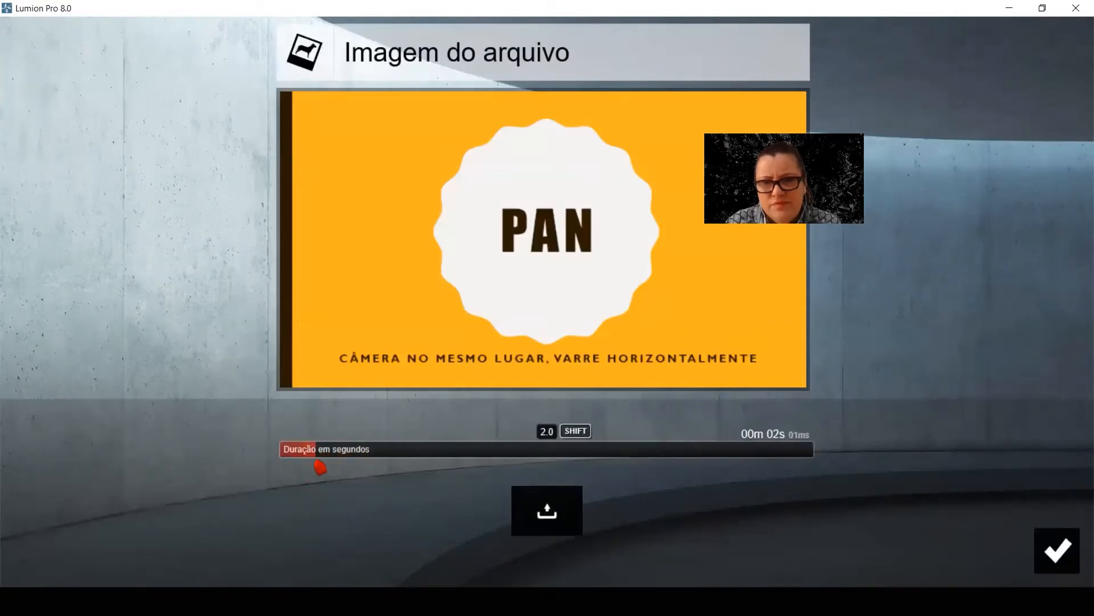
click(1058, 550)
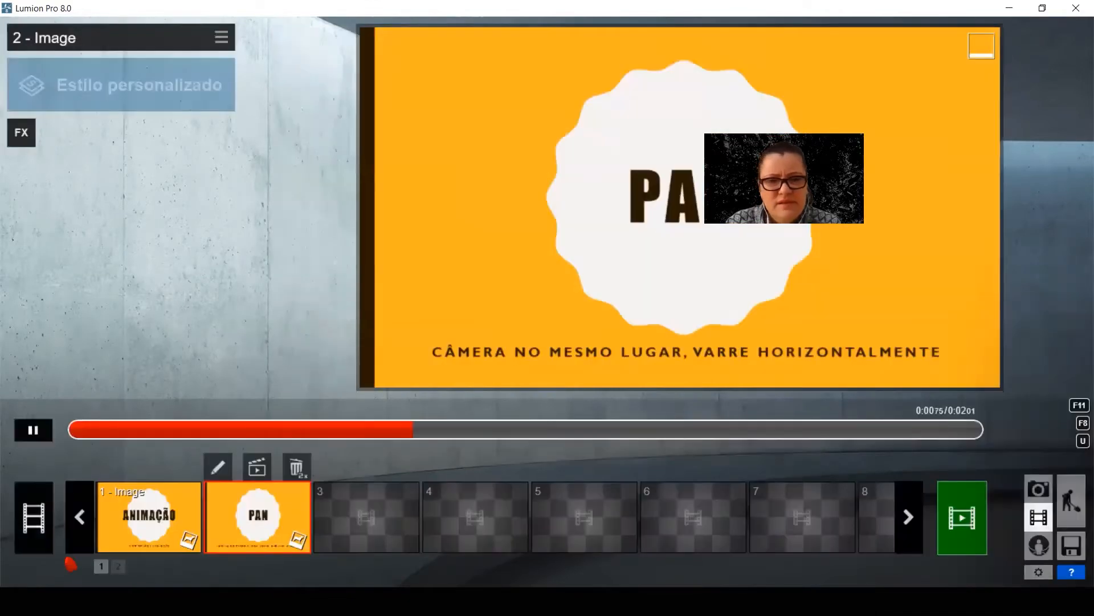
Play back the main movie to review the ANIMAÇÃO and PAN slides in sequence
click(34, 516)
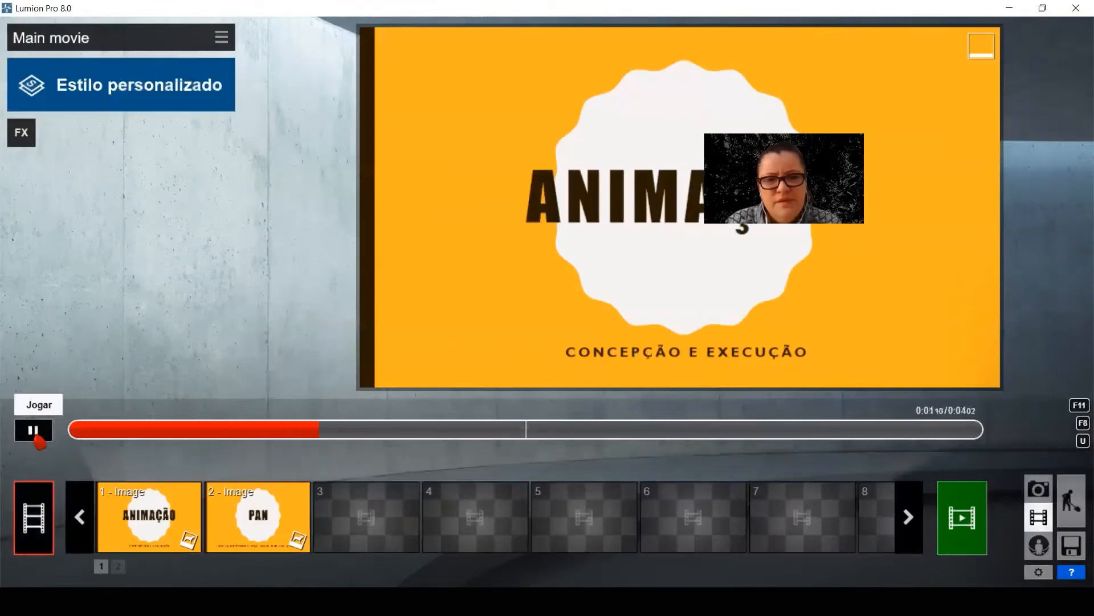
click(34, 513)
click(35, 430)
click(34, 504)
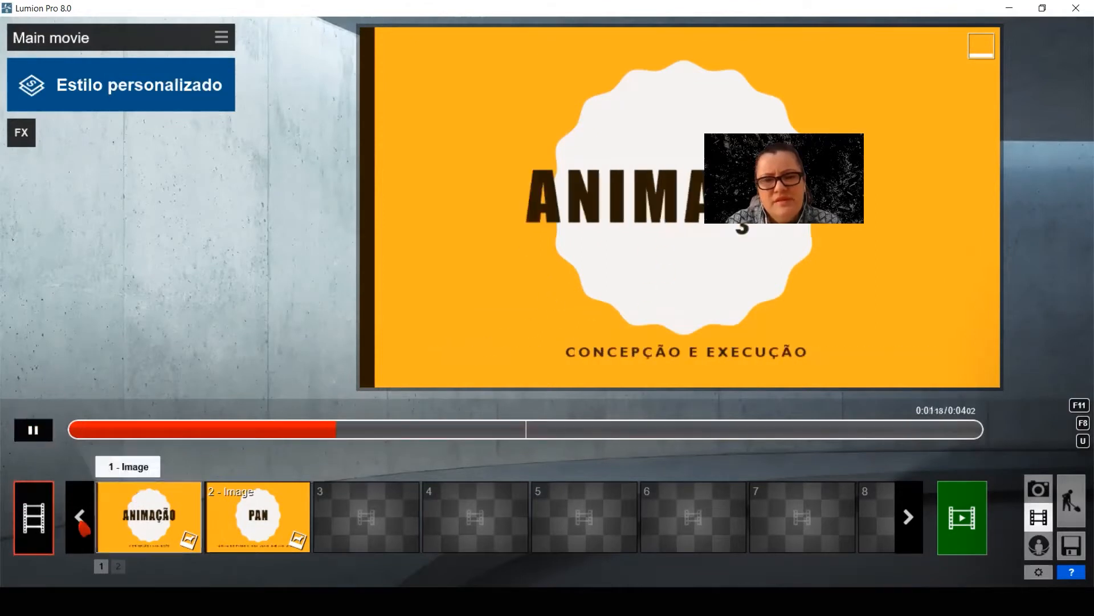
click(33, 429)
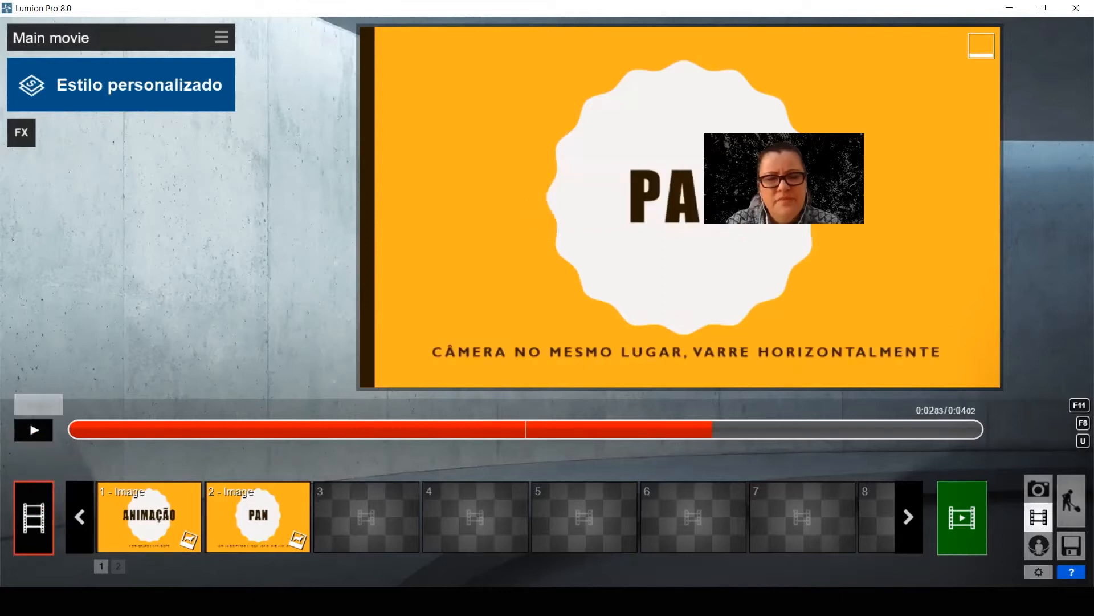
Start recording clip 3 and capture its first keyframe inside the block-walled room, facing the large window at a camera height of 30.73 m
click(376, 525)
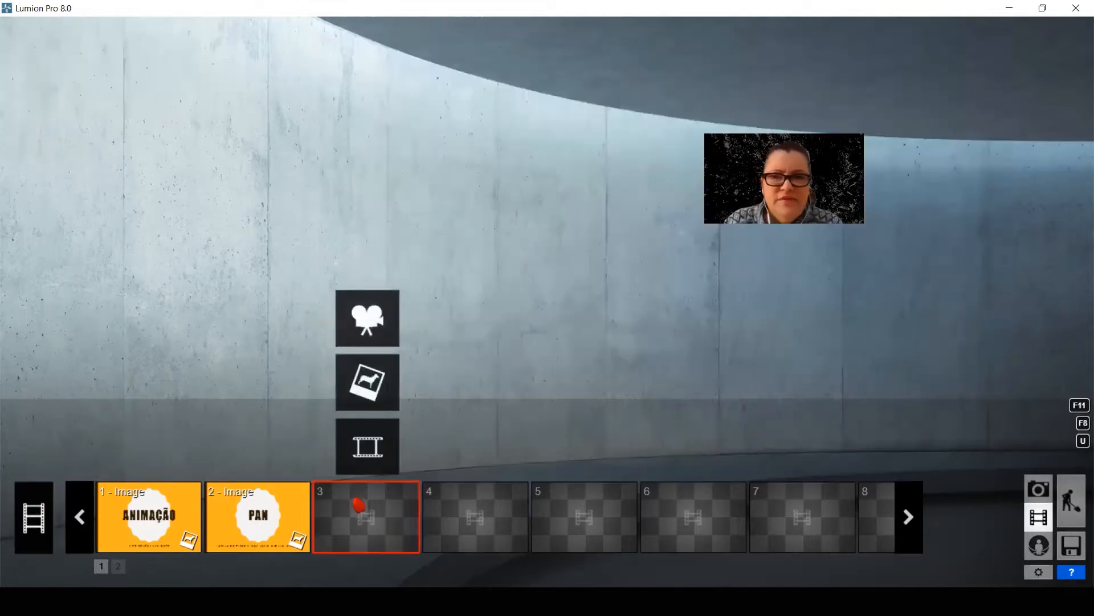
click(373, 327)
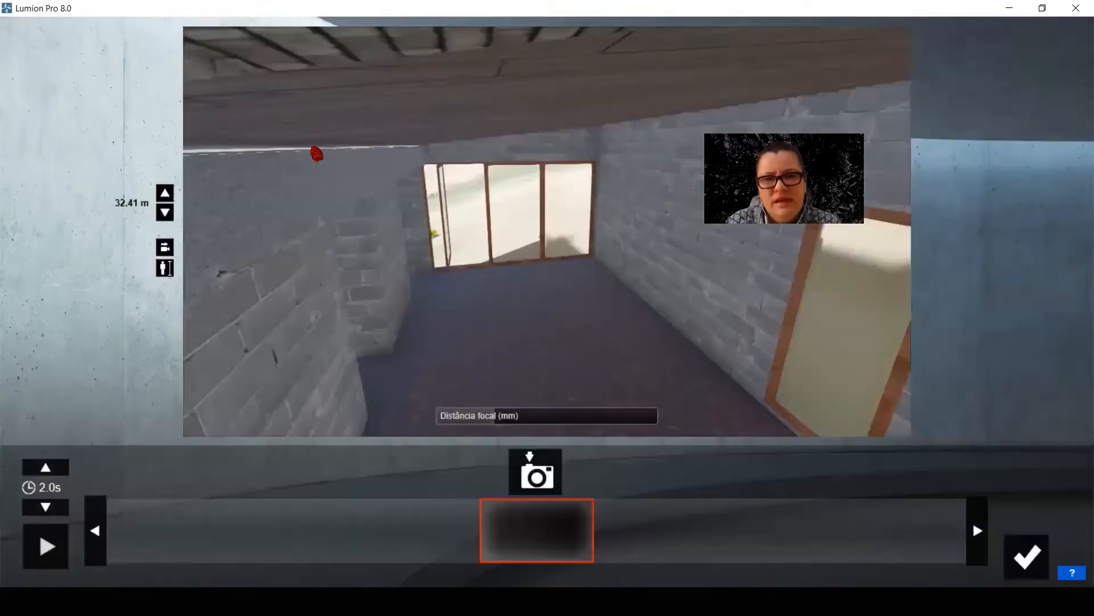
key(a)
key(s)
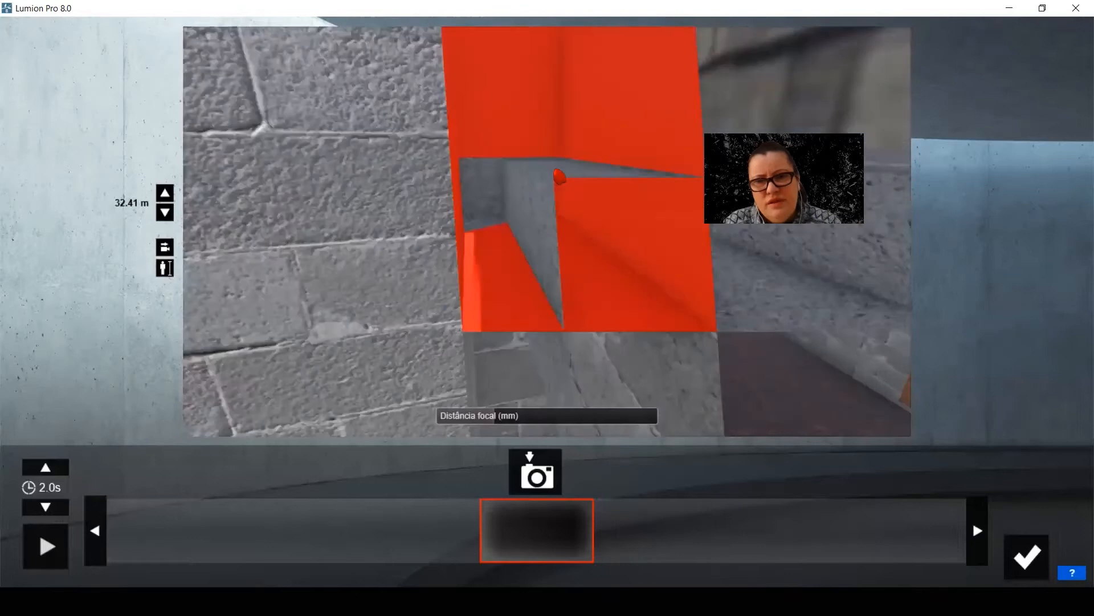
key(w)
key(w)
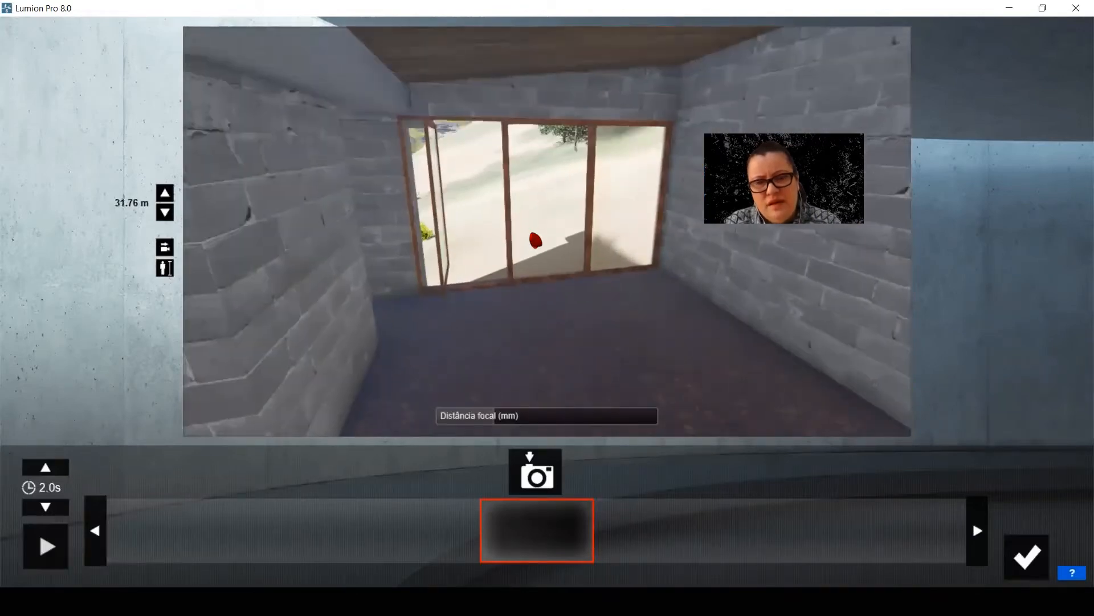
key(a)
key(e)
right_drag(536, 240, 285, 399)
key(q)
right_drag(459, 300, 438, 313)
key(a)
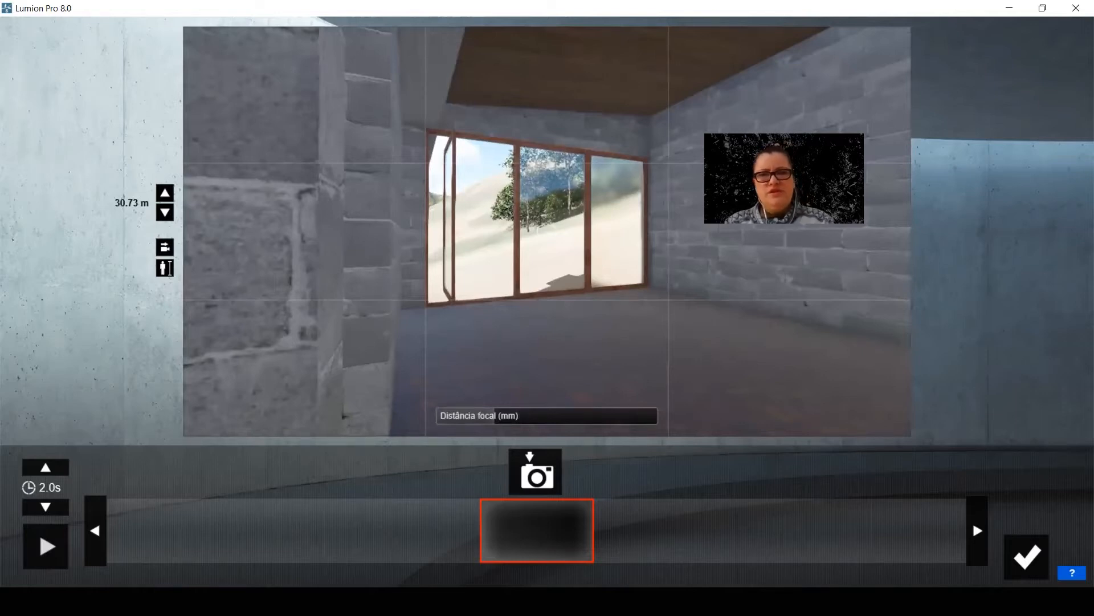
right_drag(547, 232, 590, 208)
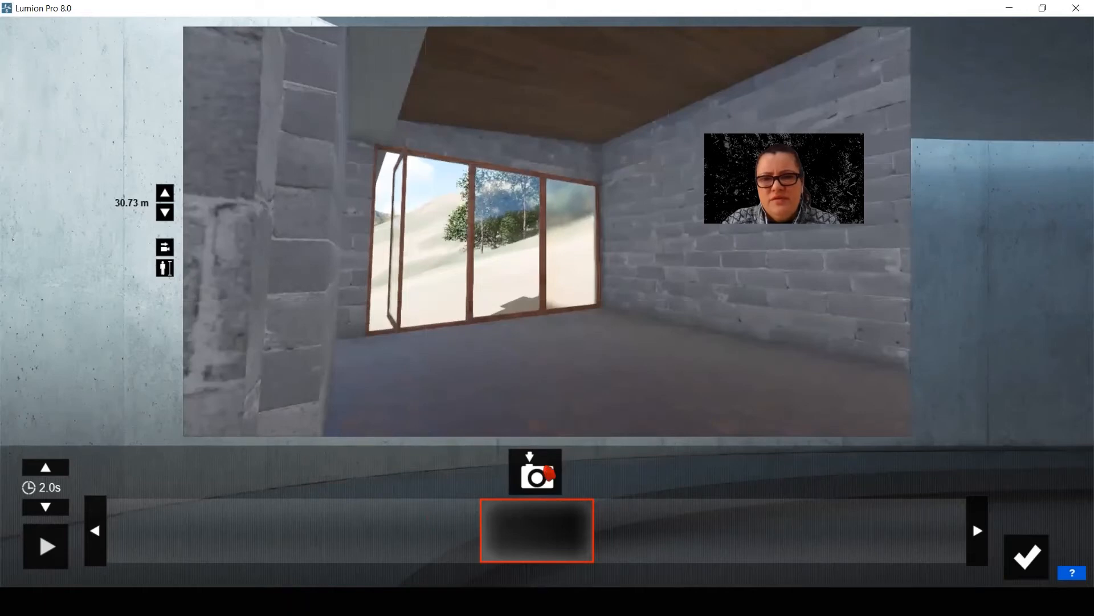
click(549, 472)
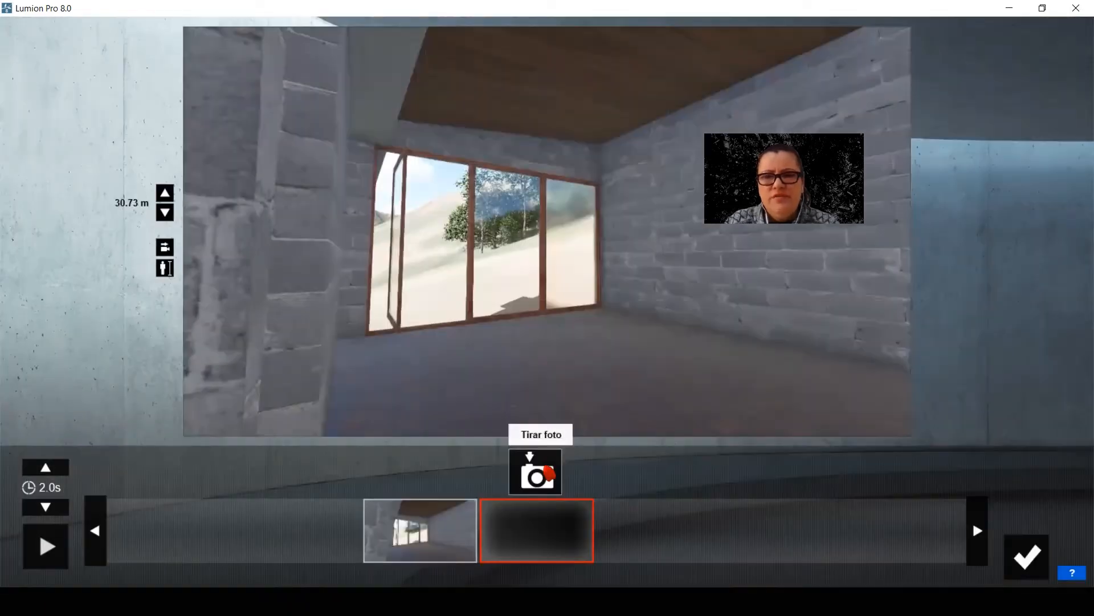
Level the camera with horizontal eye level and update the first keyframe with the corrected view
click(164, 248)
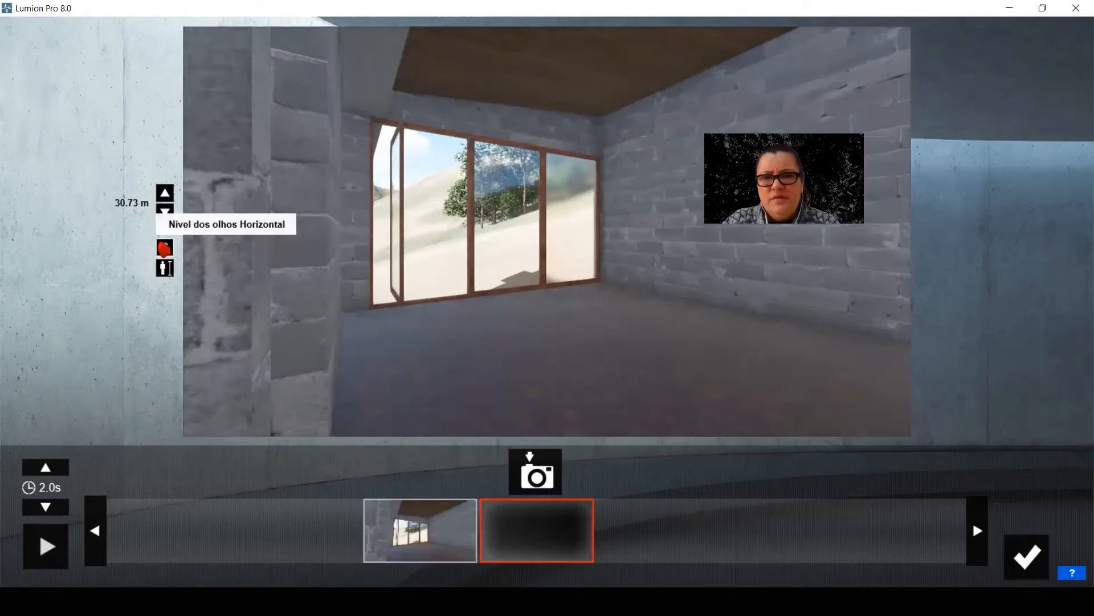
click(164, 249)
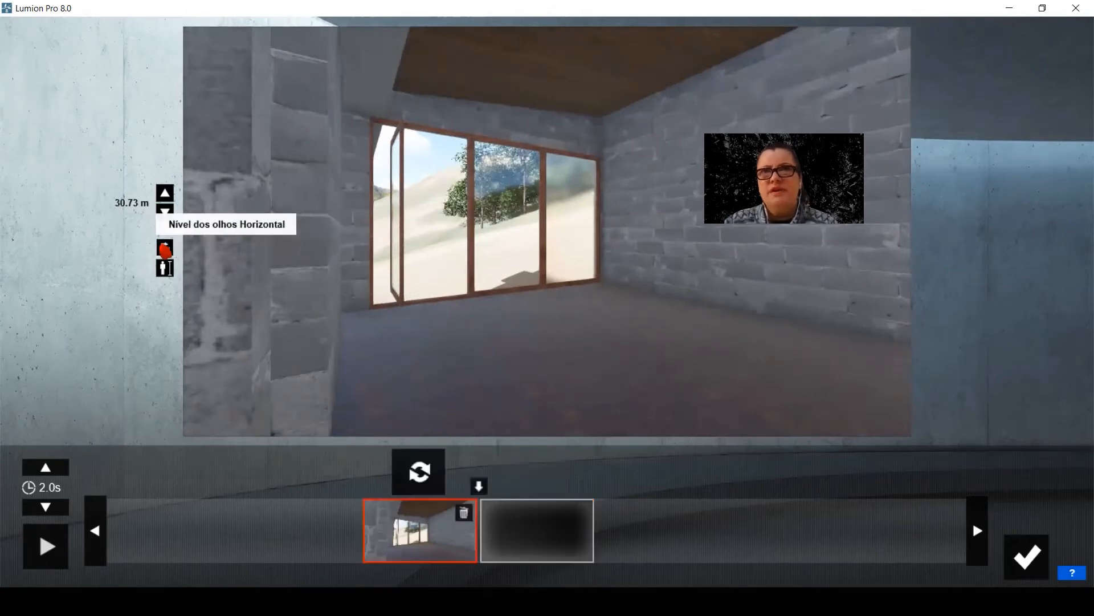
click(409, 493)
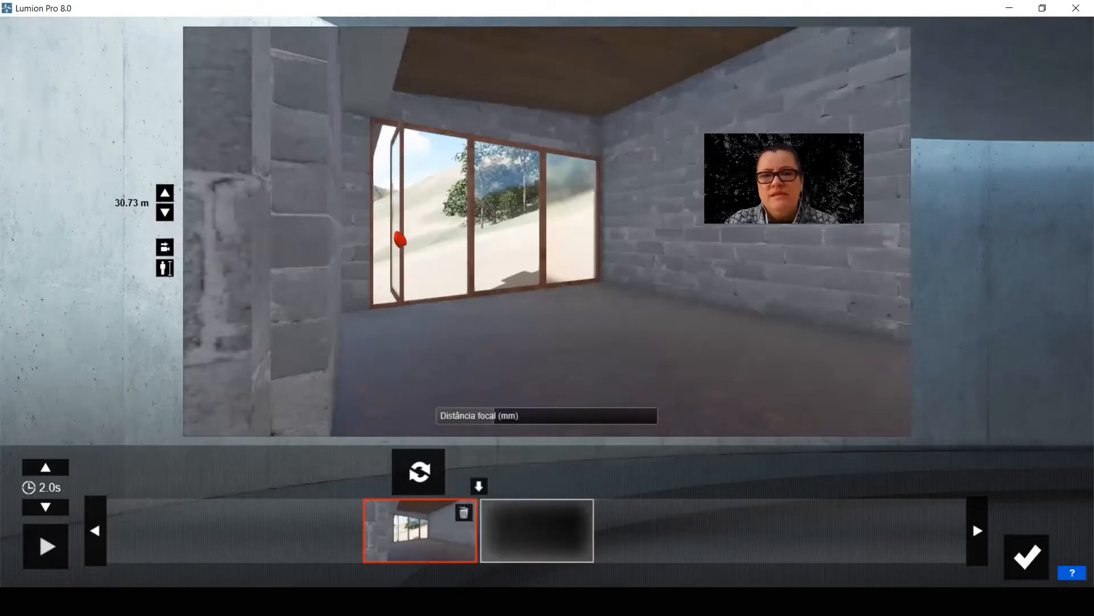
Capture the second keyframe of clip 3 with the camera turned right toward the narrow windows and the far glazed wall
click(537, 530)
right_drag(788, 258, 505, 263)
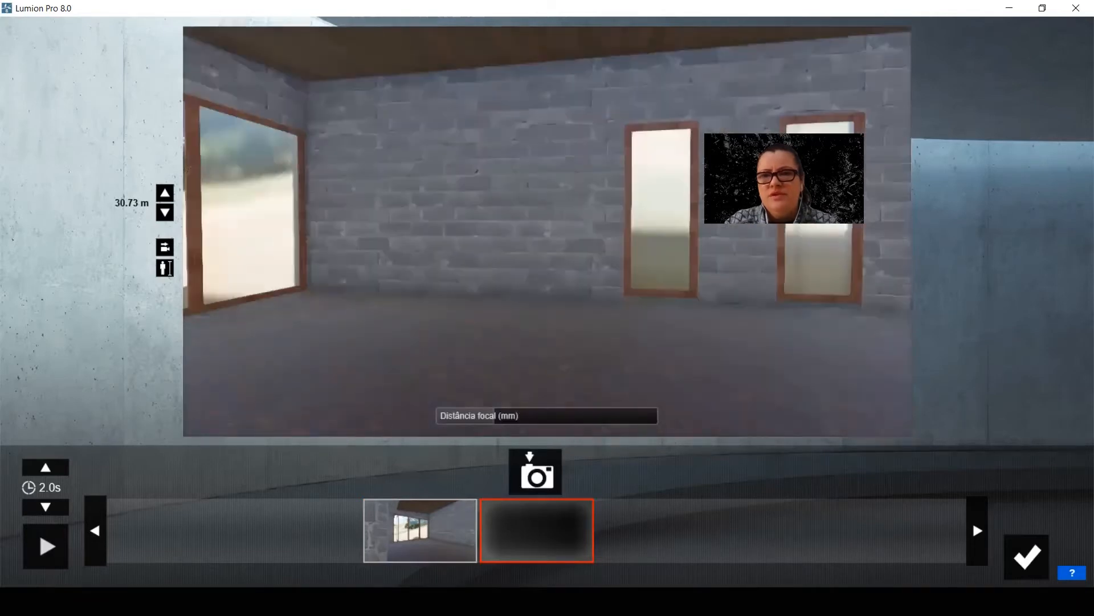
right_drag(786, 256, 877, 257)
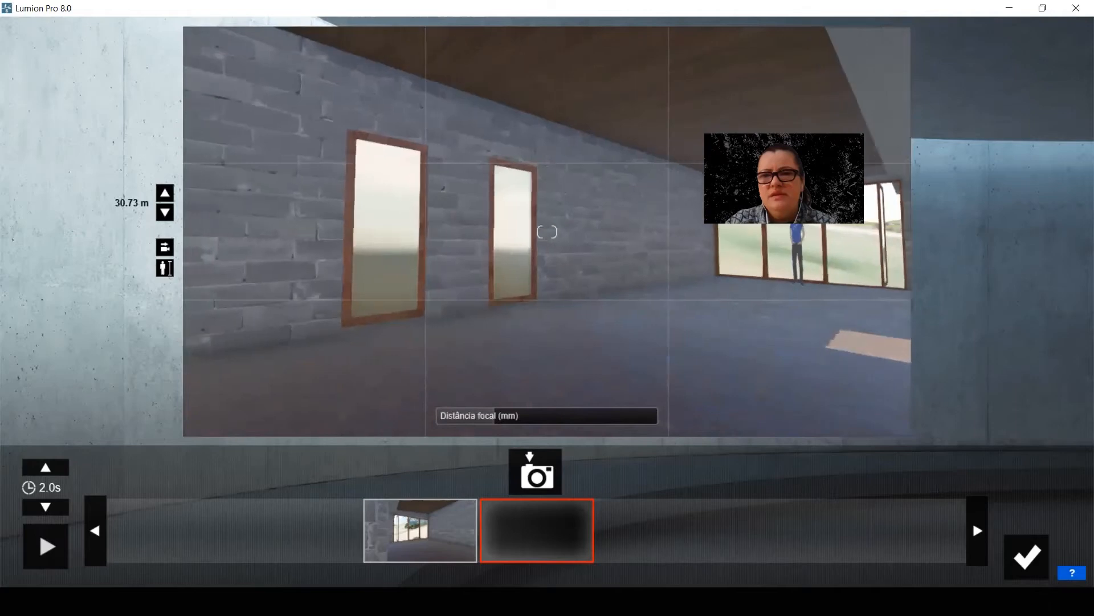
click(536, 474)
Preview the horizontal pan from its first keyframe and lengthen the clip to 12.0 seconds
click(297, 530)
click(56, 552)
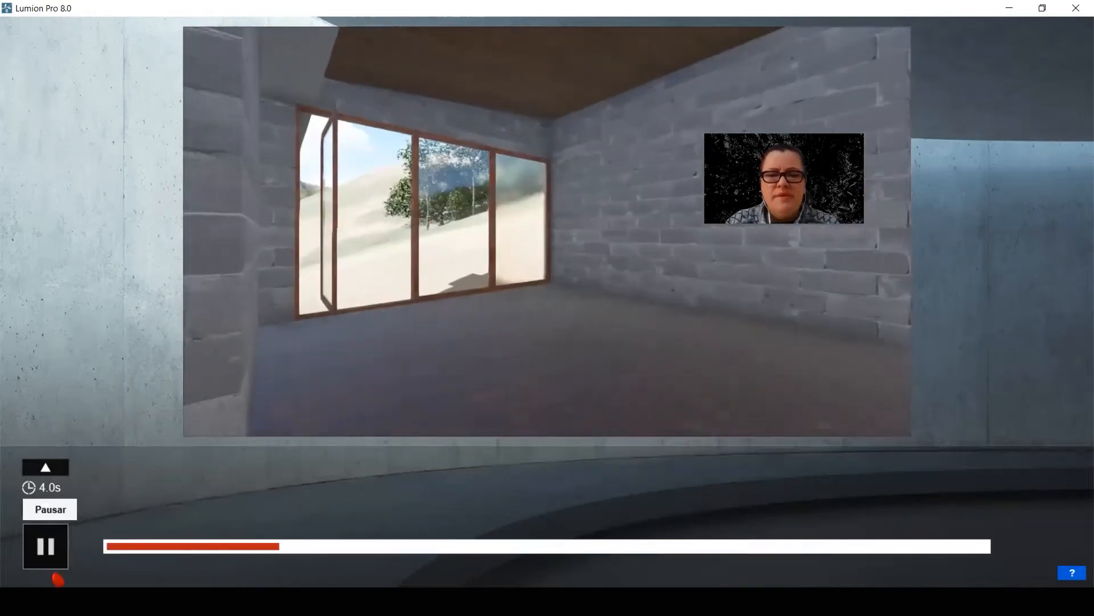
click(53, 559)
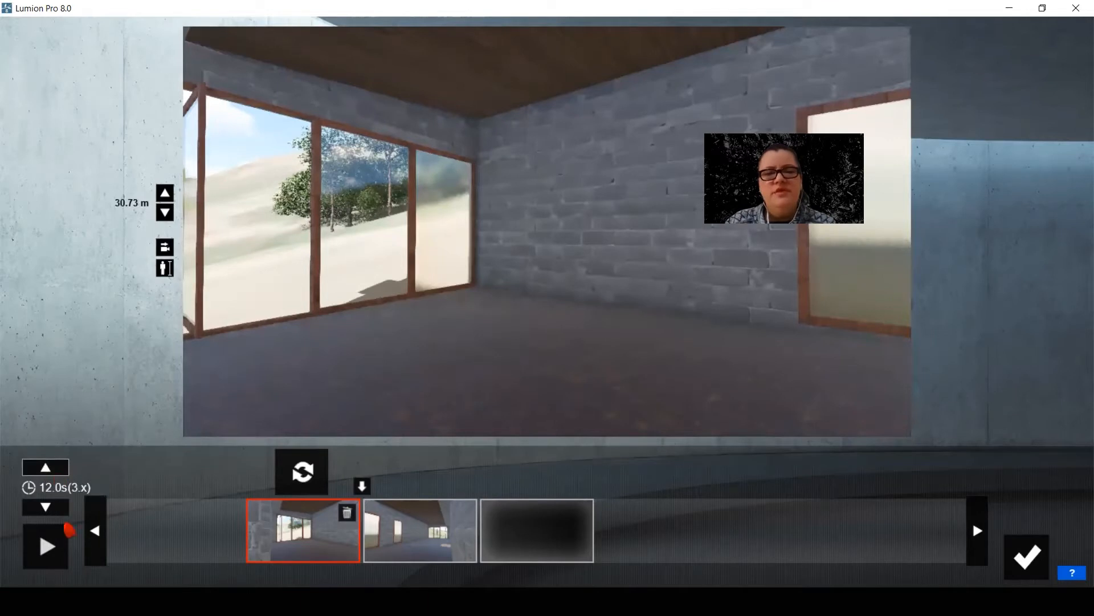
click(46, 548)
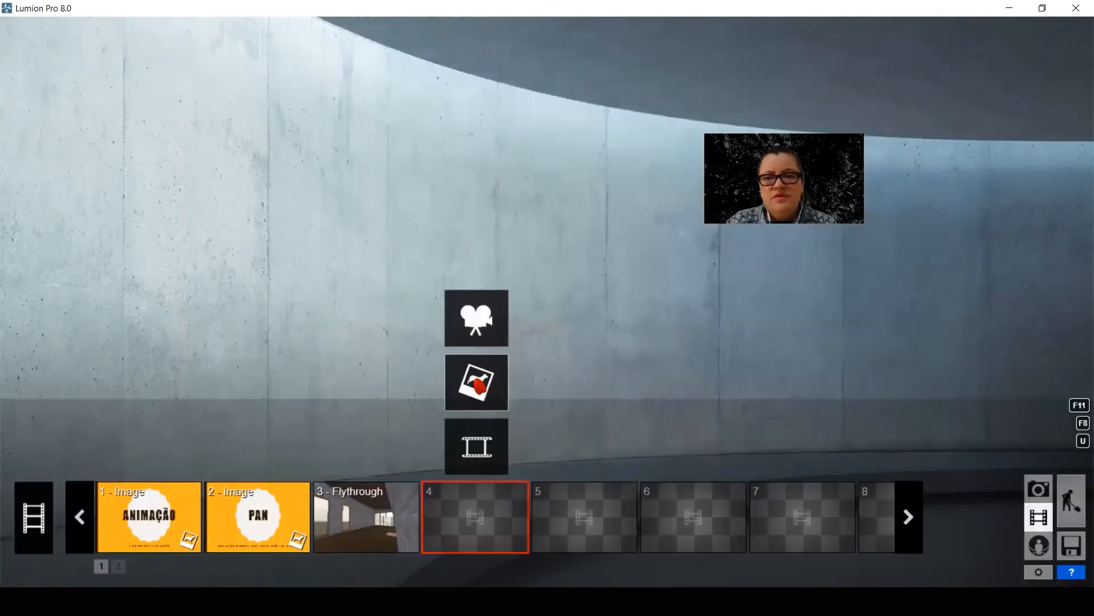
Insert the TILT slide image from file into movie clip 4
click(478, 380)
click(558, 263)
click(668, 418)
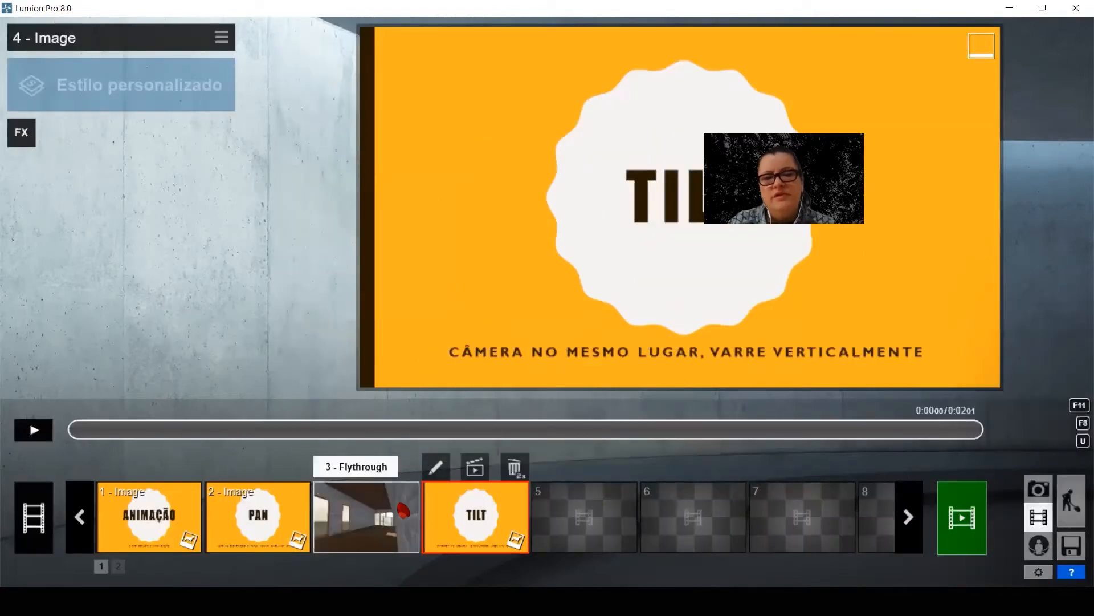
Delete the PAN slide in clip 2 and the TILT slide in clip 4
click(270, 519)
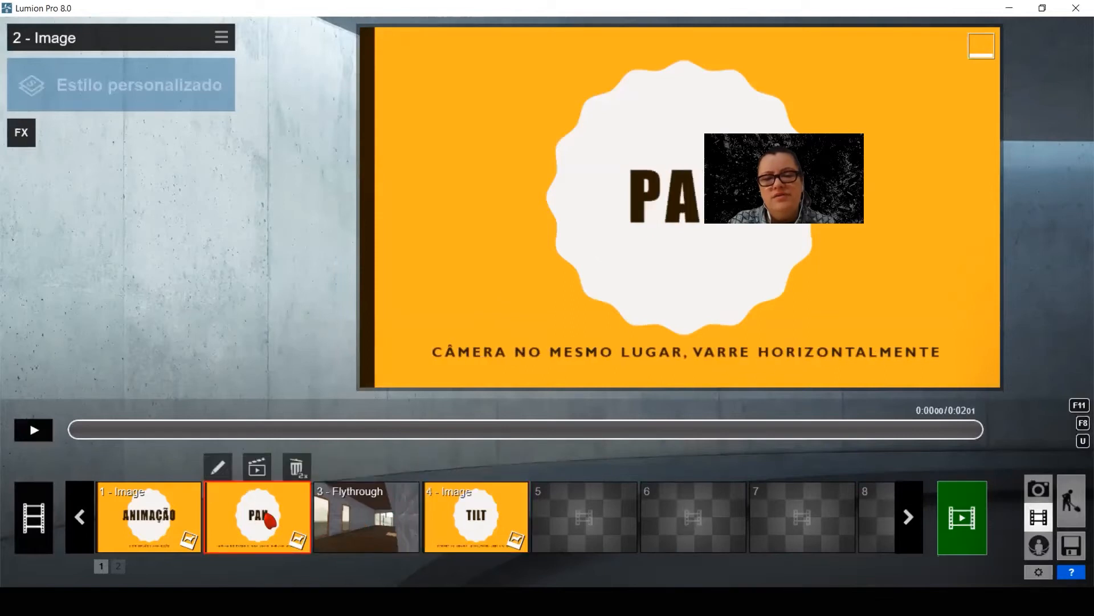
double_click(296, 467)
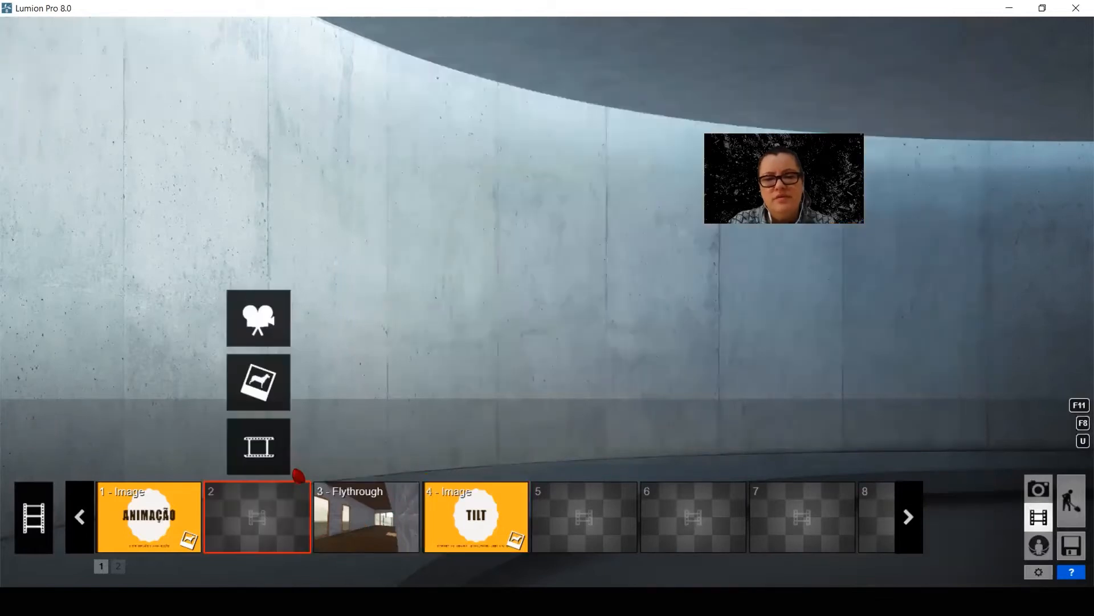
click(471, 488)
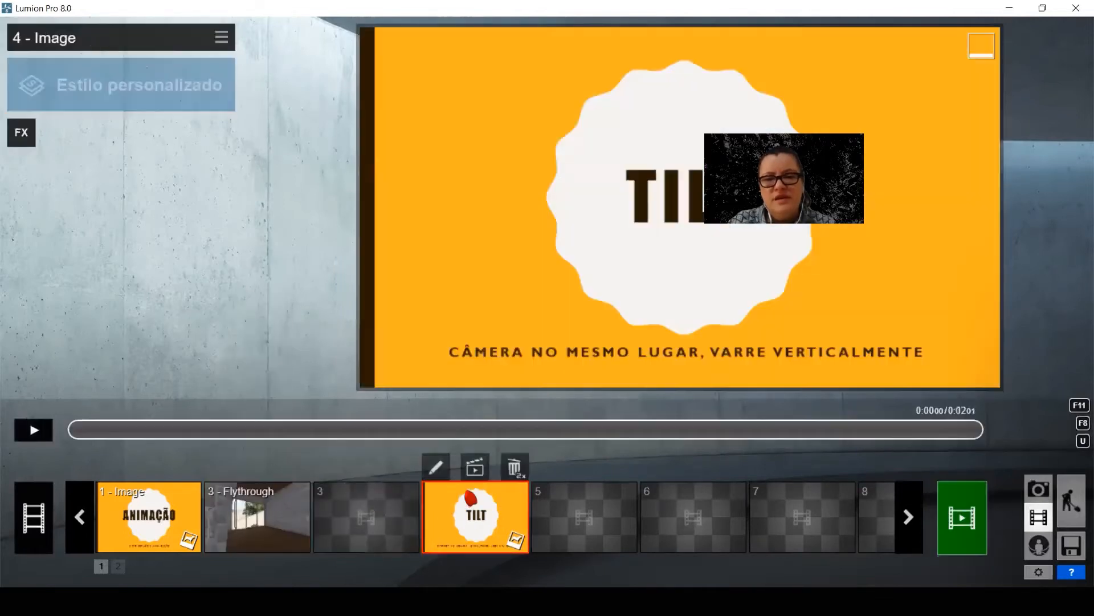
double_click(516, 469)
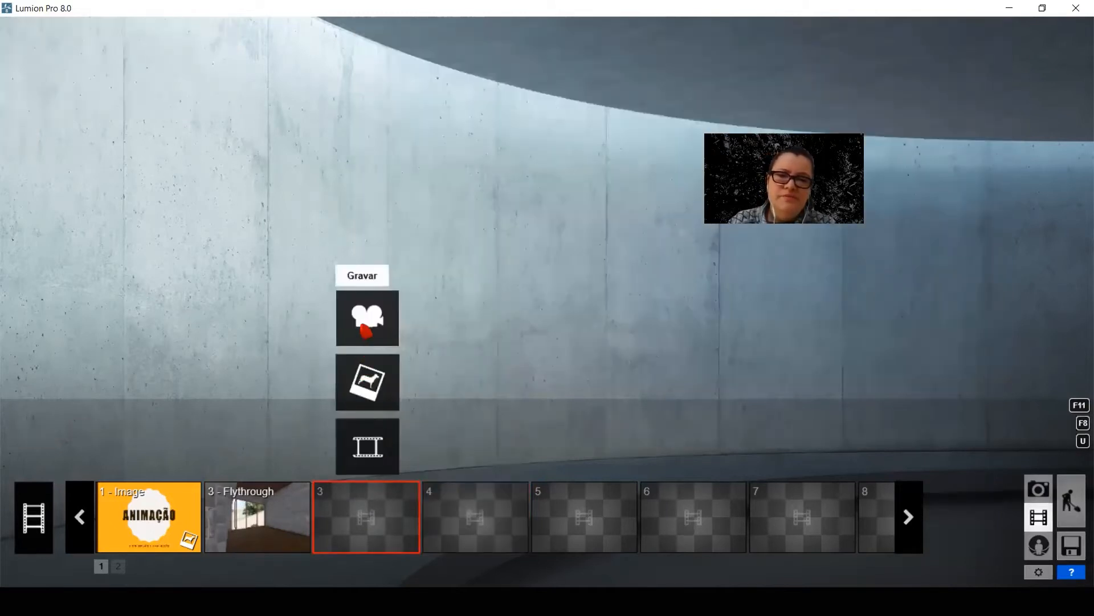
Record a vertical tilt in clip 3 by the large window, capturing keyframes looking down at the floor and up at the ceiling
click(365, 331)
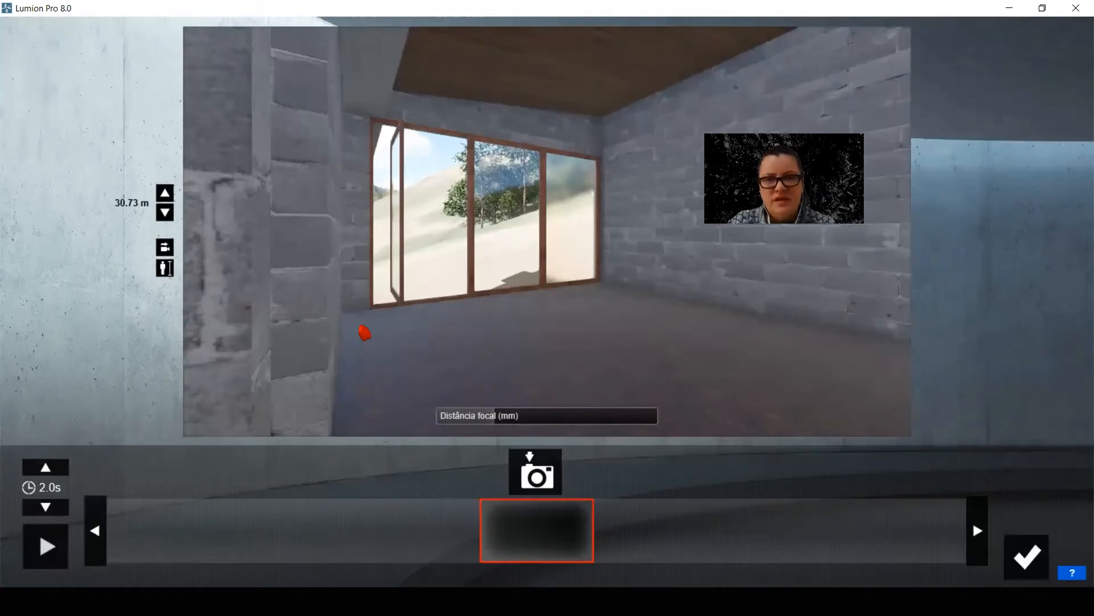
scroll(366, 332, down, 5)
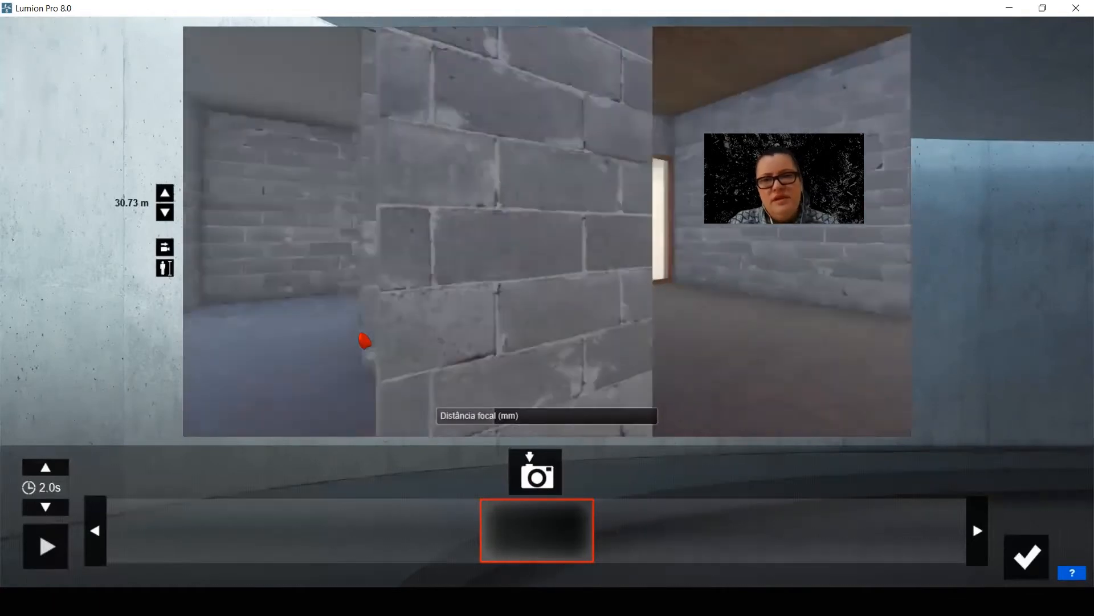
scroll(547, 231, down, 5)
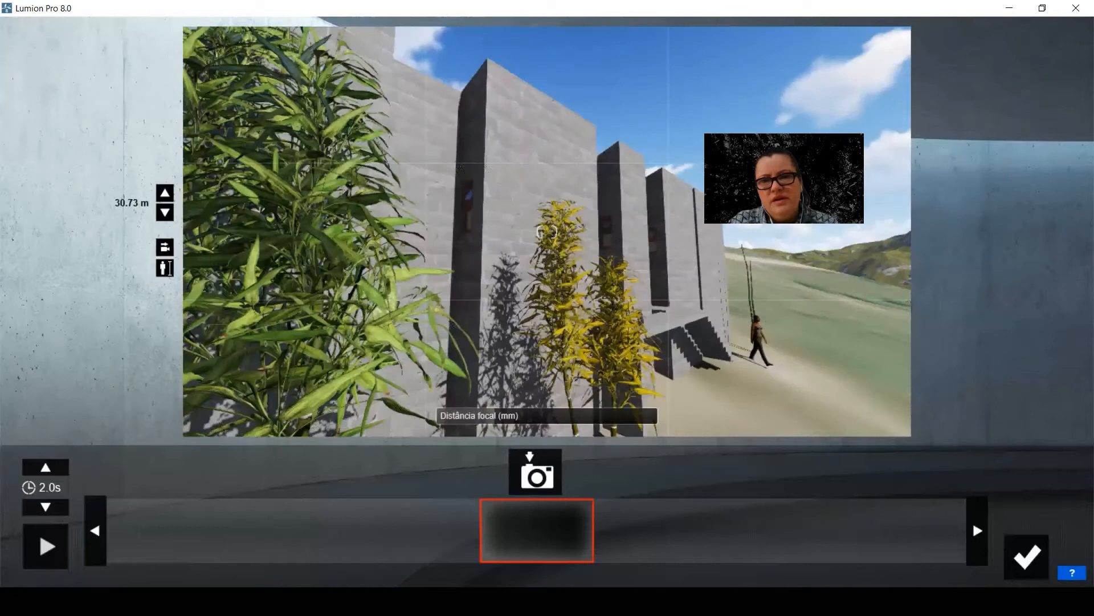
scroll(547, 231, up, 5)
mouse_move(548, 231)
right_down()
mouse_move(547, 299)
mouse_move(547, 168)
mouse_move(547, 217)
right_up()
click(536, 473)
click(536, 473)
Play back the tilt clip and lengthen its duration to 7.0 seconds
click(45, 546)
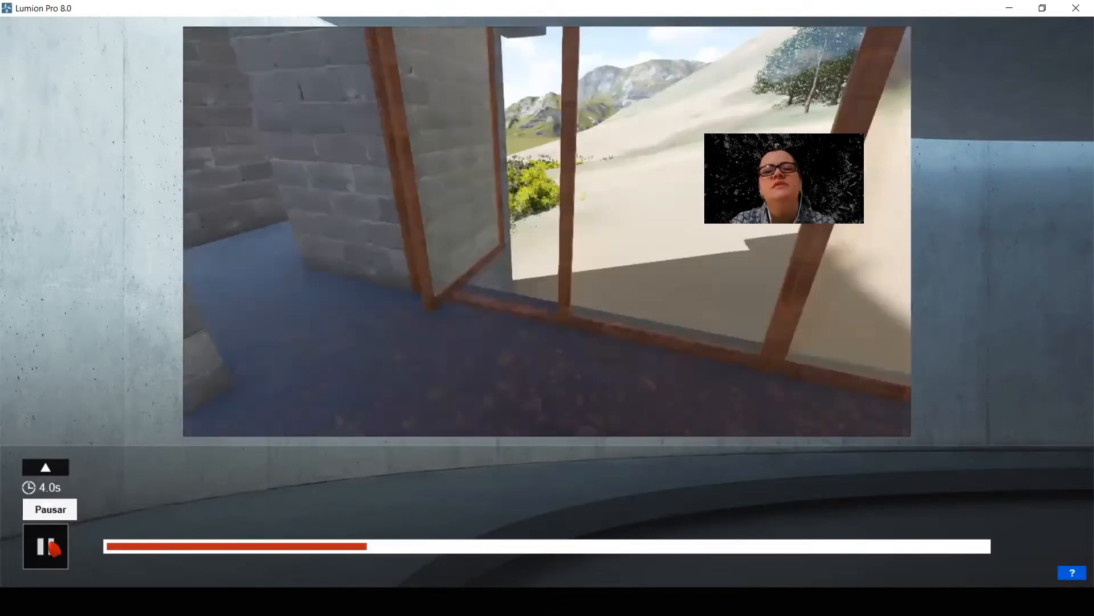
click(59, 468)
click(59, 467)
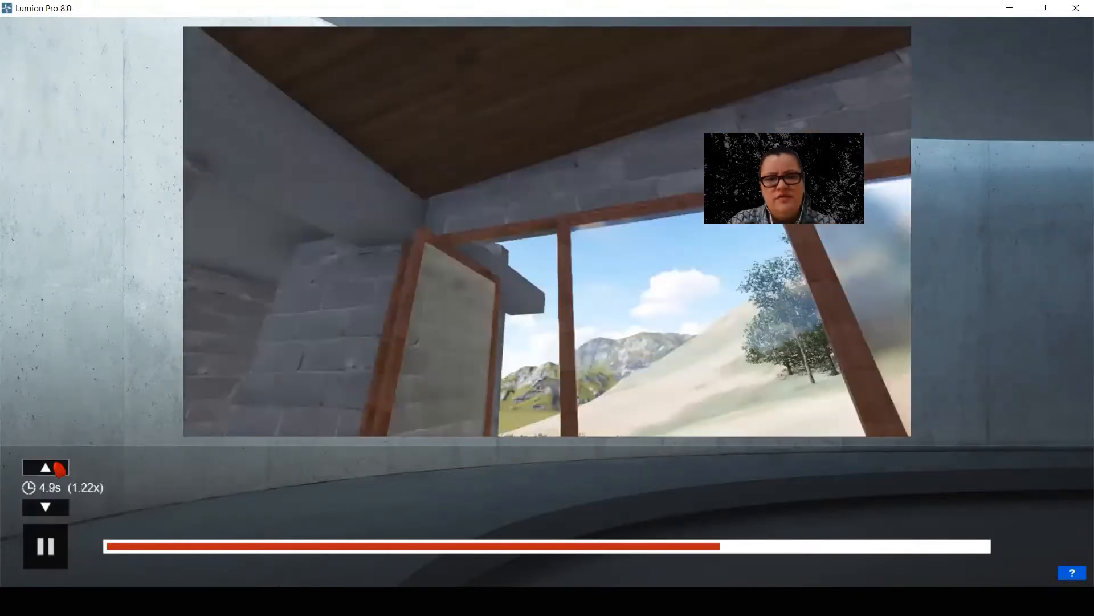
click(59, 467)
click(59, 468)
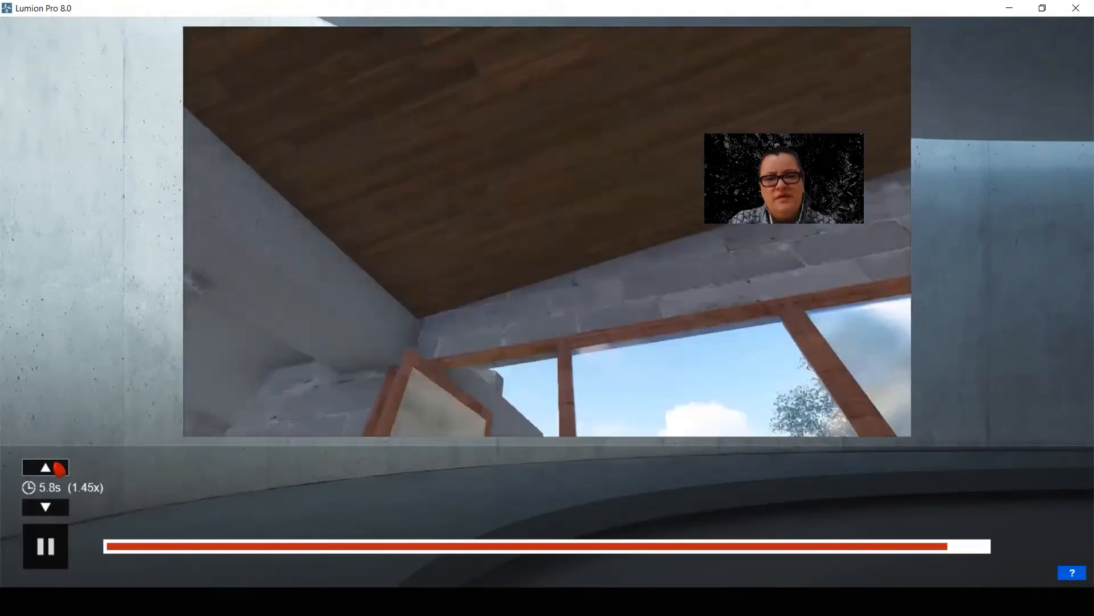
click(59, 467)
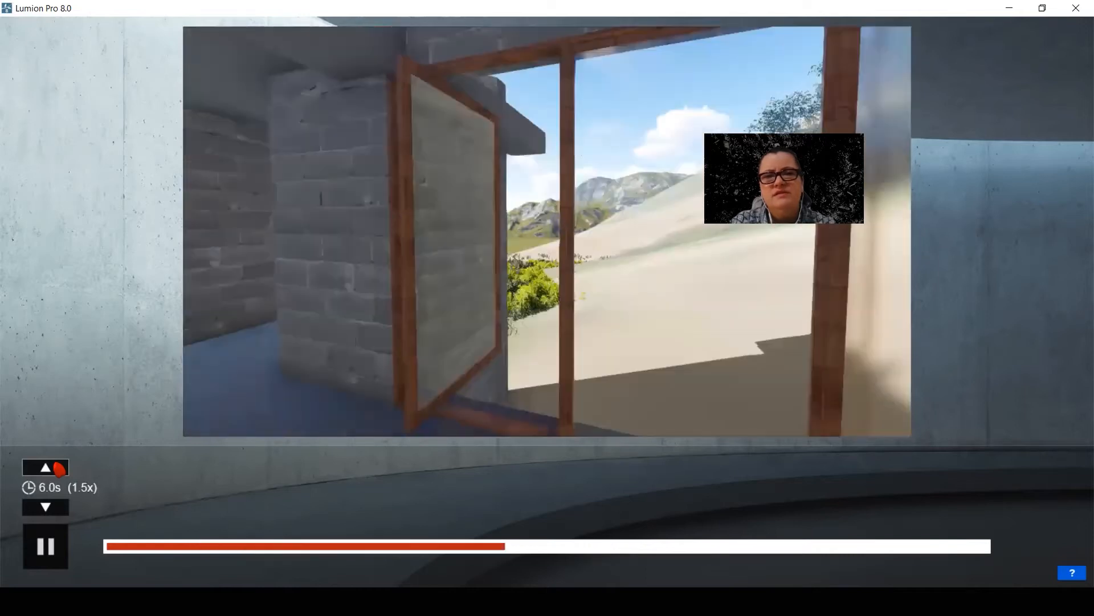
click(59, 468)
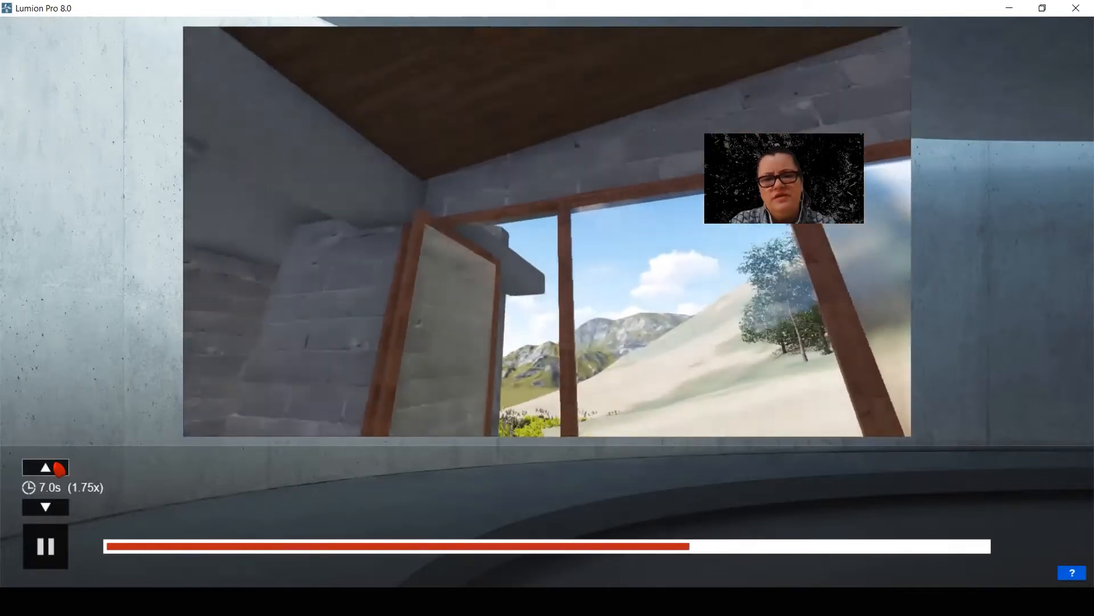
key(Escape)
Start recording clip 4 and capture its first keyframe outside beside the horse at a camera height of 28.82 m
click(503, 381)
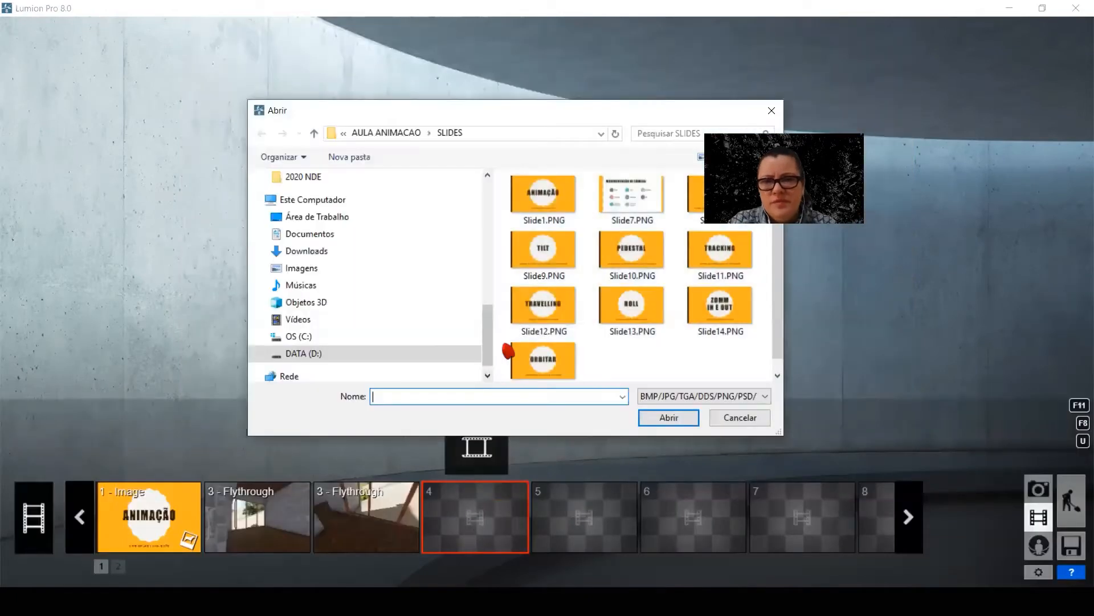
click(738, 422)
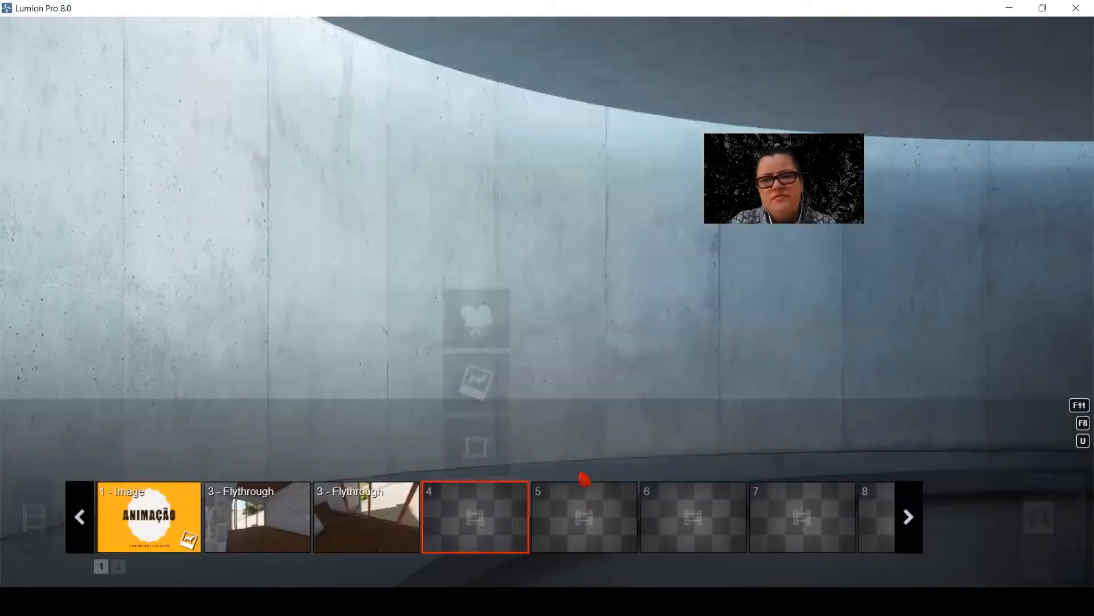
click(480, 335)
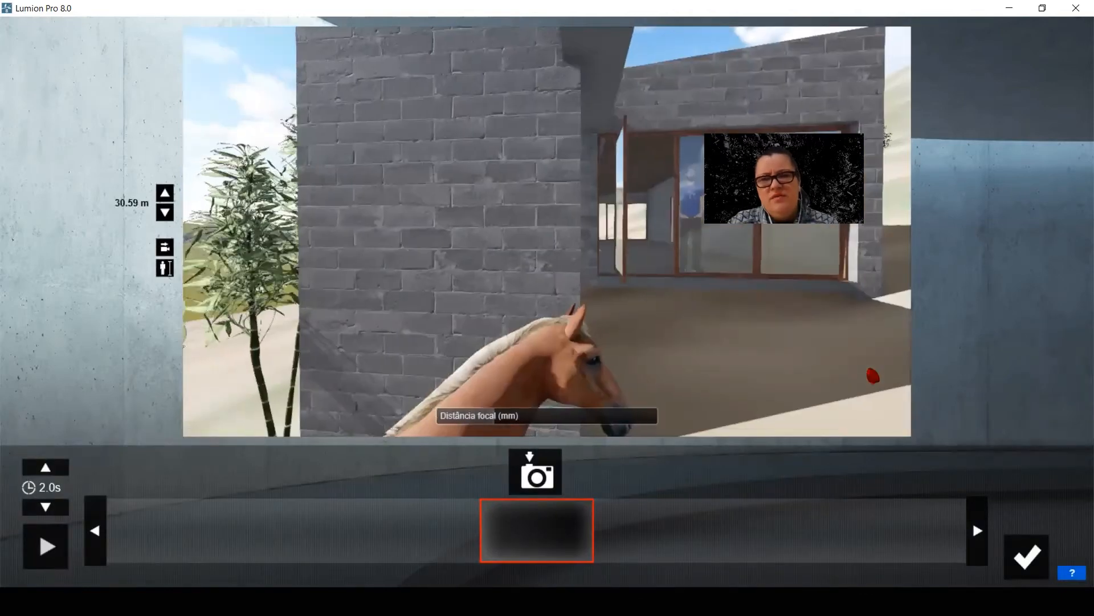
key(e)
key(q)
key(e)
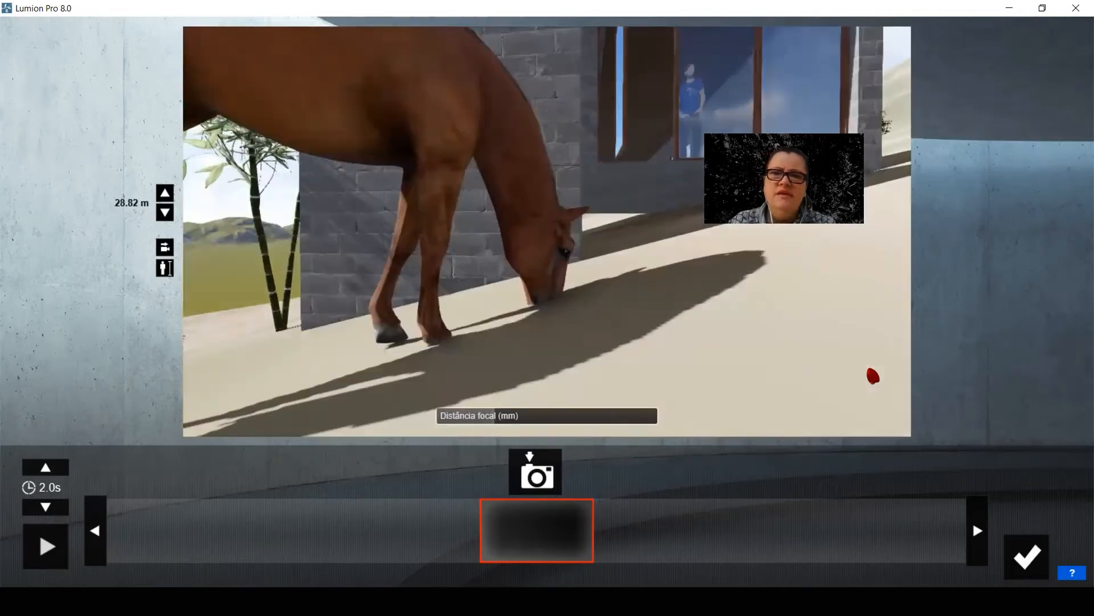
click(539, 484)
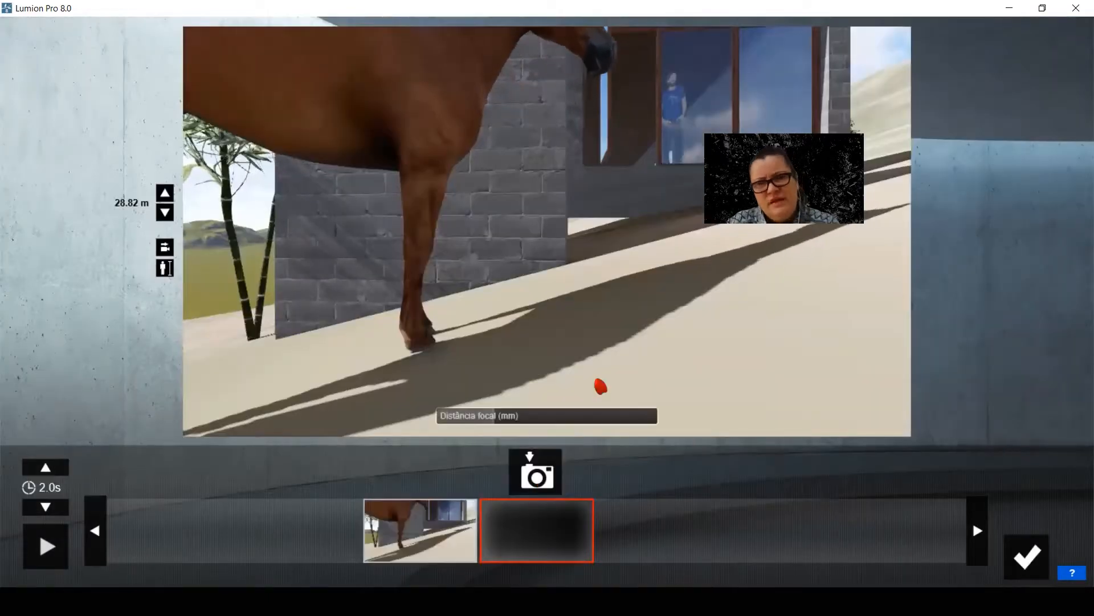
Raise the camera straight up to 34.07 m above the roof, capture the second keyframe and play back the pedestal movement
key(q)
key(q)
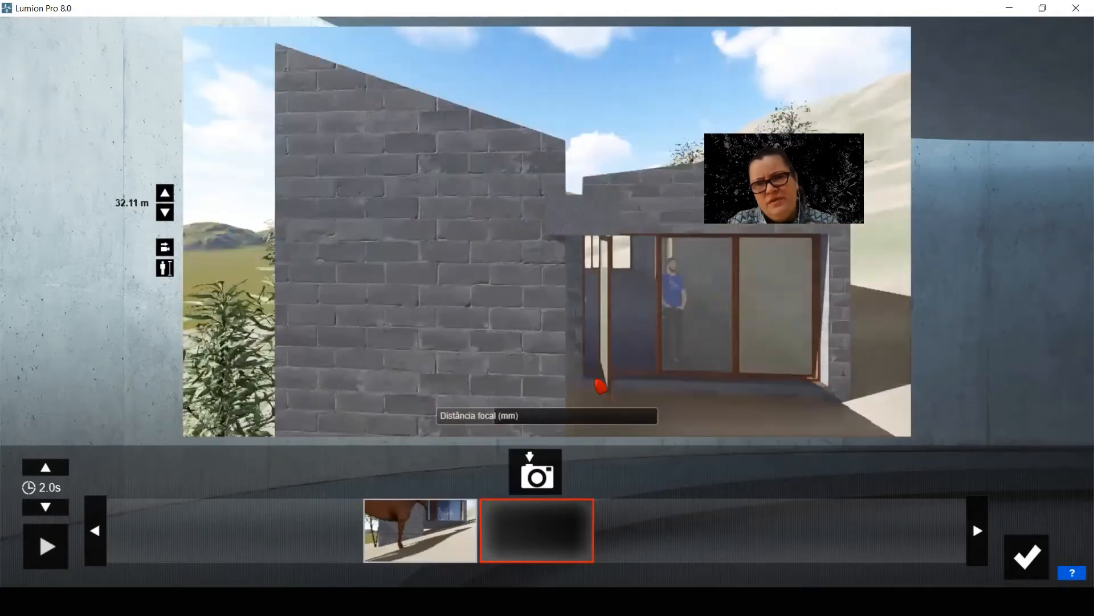
key(q)
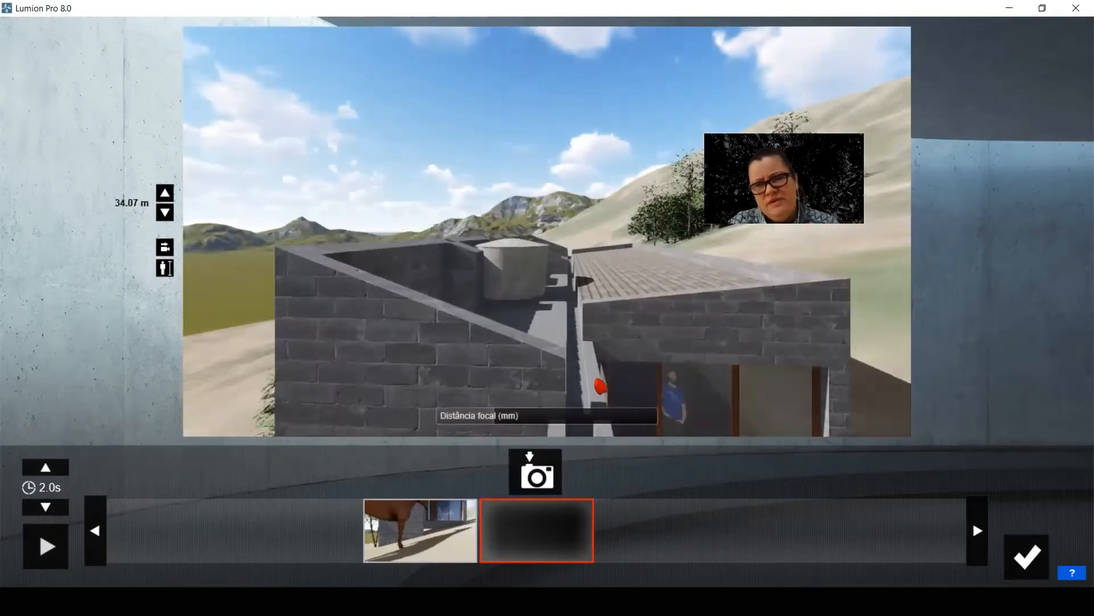
click(545, 484)
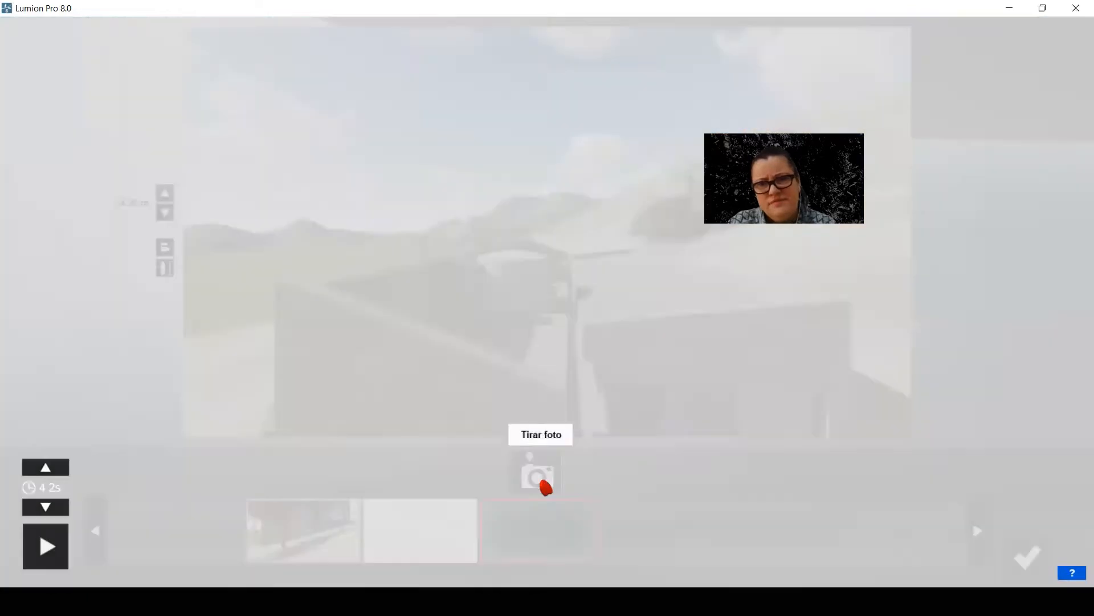
click(48, 562)
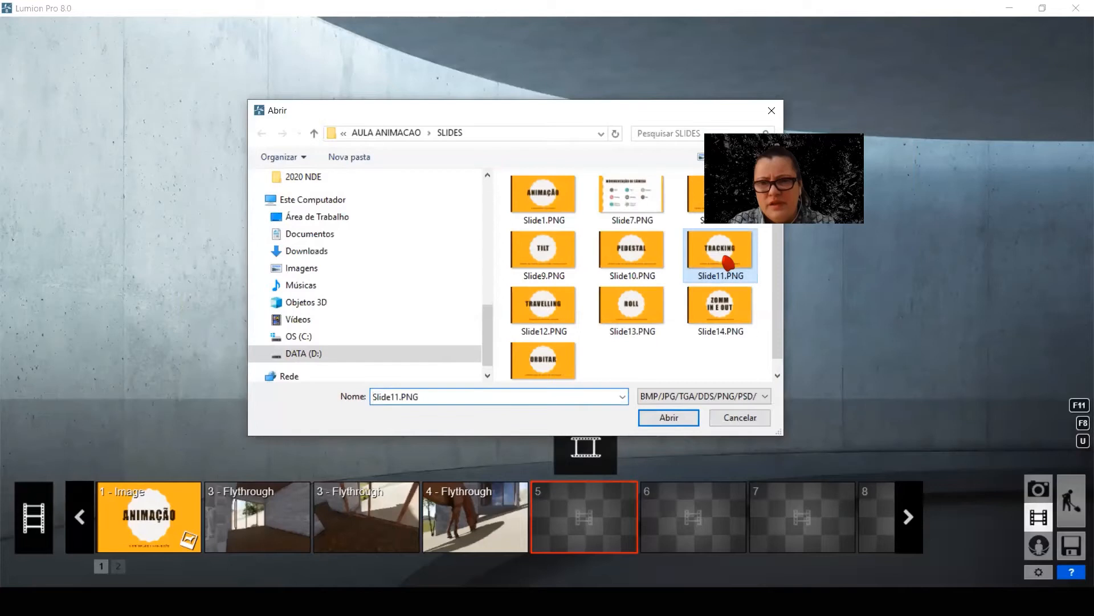
Insert the TRACKING slide image into movie clip 5
click(664, 419)
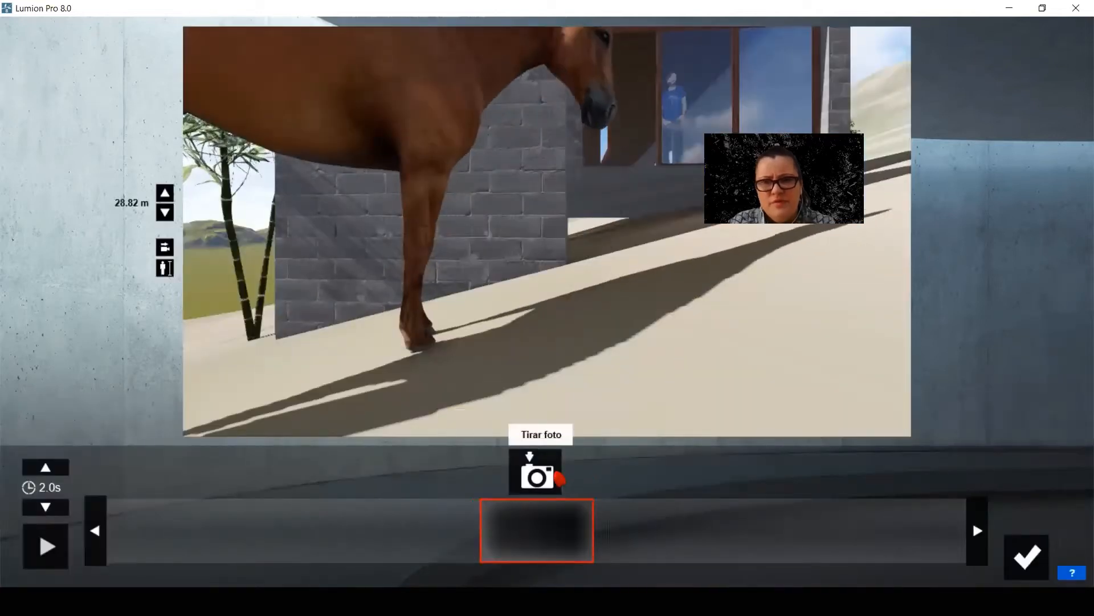
Capture clip 6's first keyframe outside with a levelled camera at 31.43 m, framing the hillside and the end of the block facade
key(a)
right_drag(542, 322, 528, 306)
key(a)
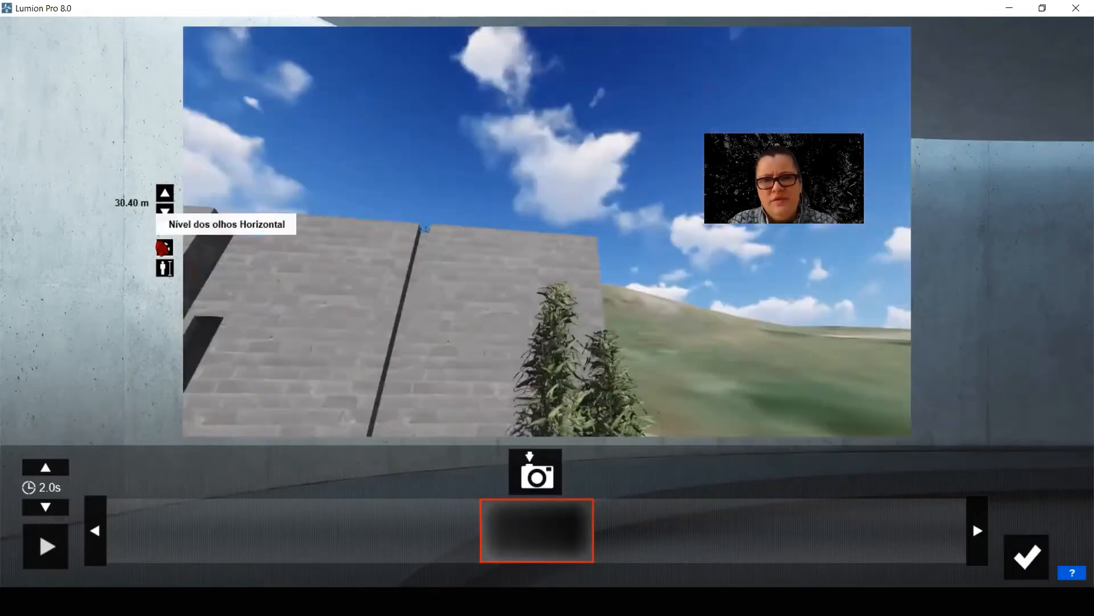
click(165, 248)
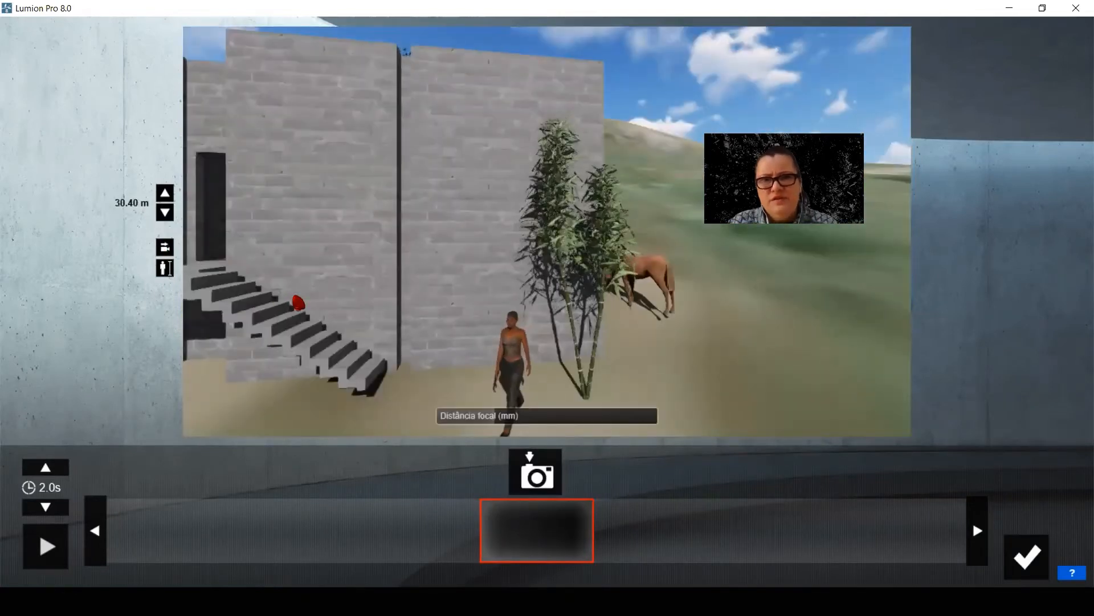
key(w)
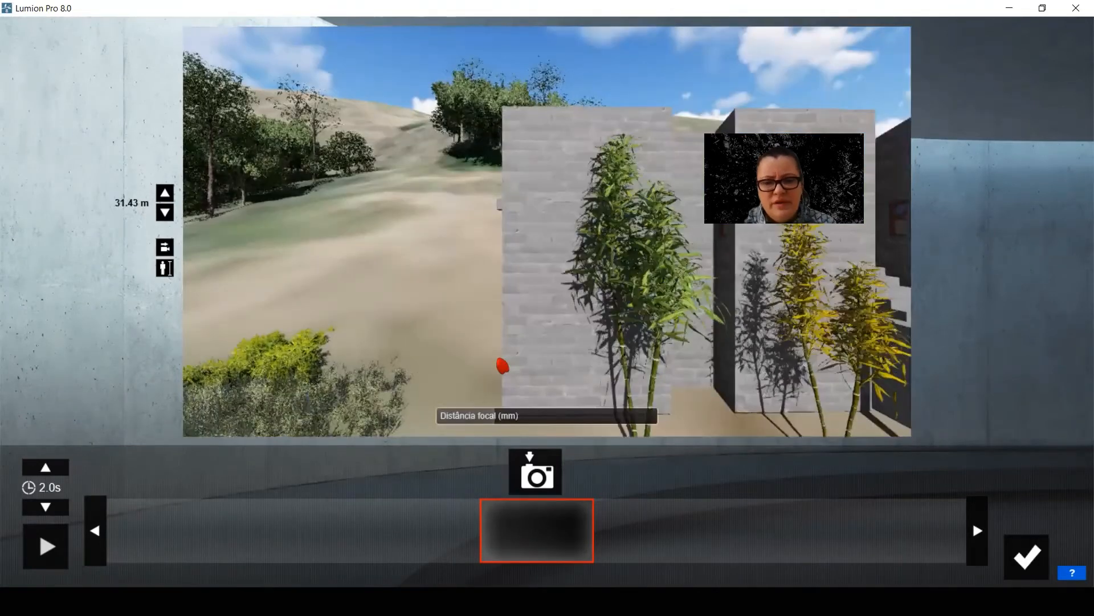
key(a)
key(a)
click(527, 475)
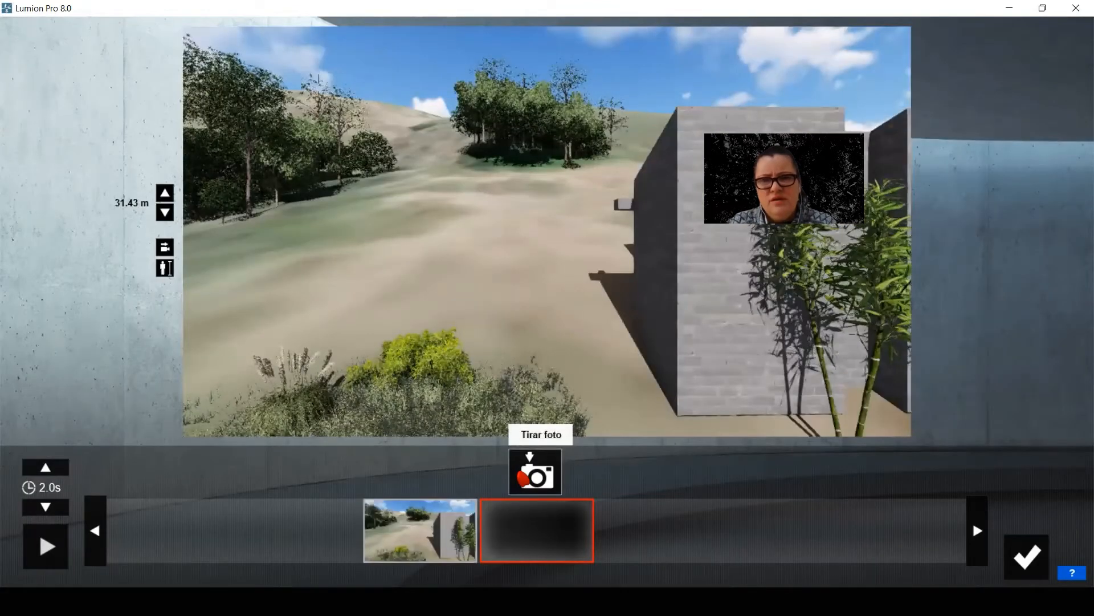
Slide the camera sideways to the right along the house facade and capture the second tracking keyframe
key(d)
key(d)
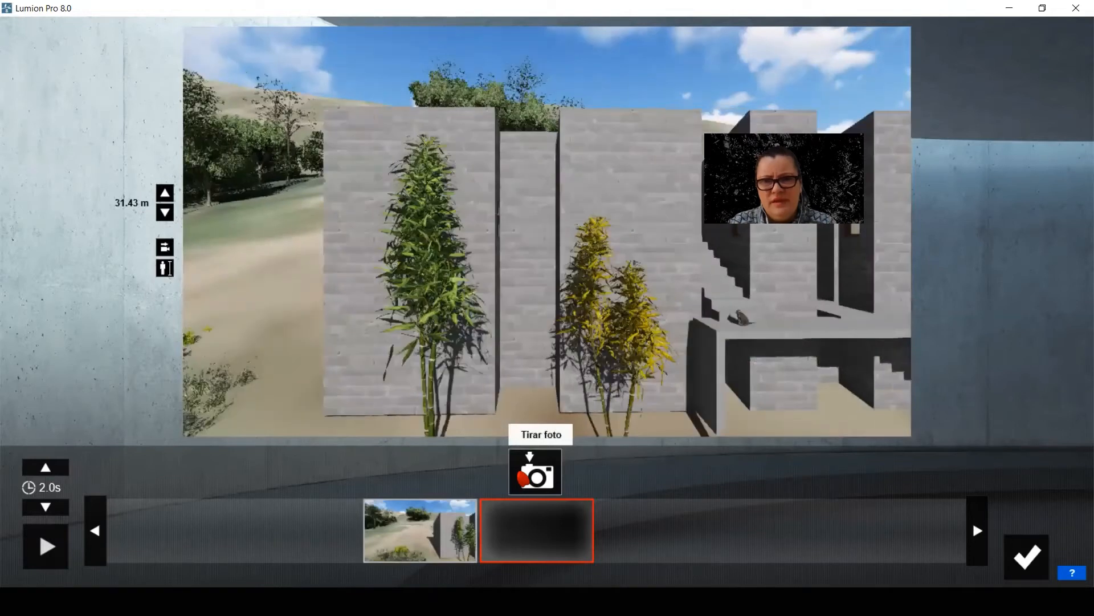
key(d)
click(527, 476)
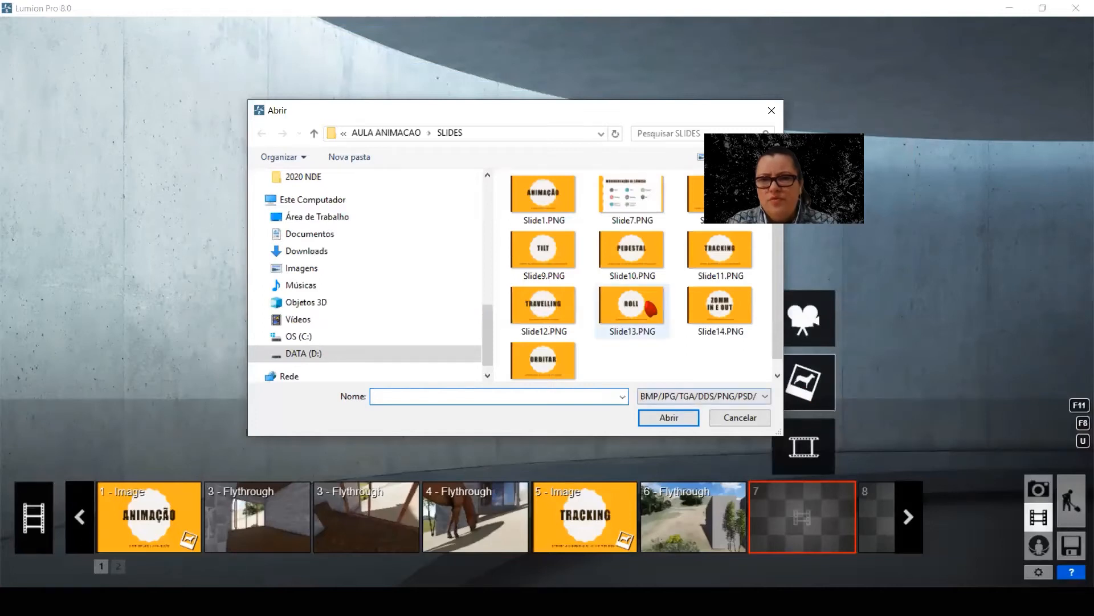
Insert the ROLL slide image, Slide13.PNG, into movie clip 7
click(646, 302)
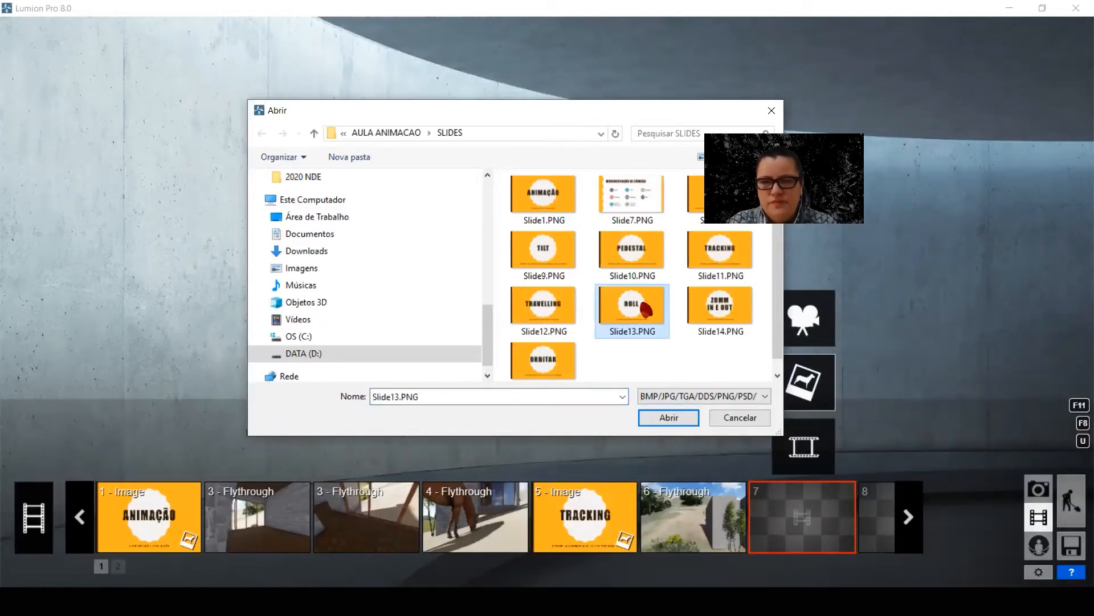
double_click(646, 308)
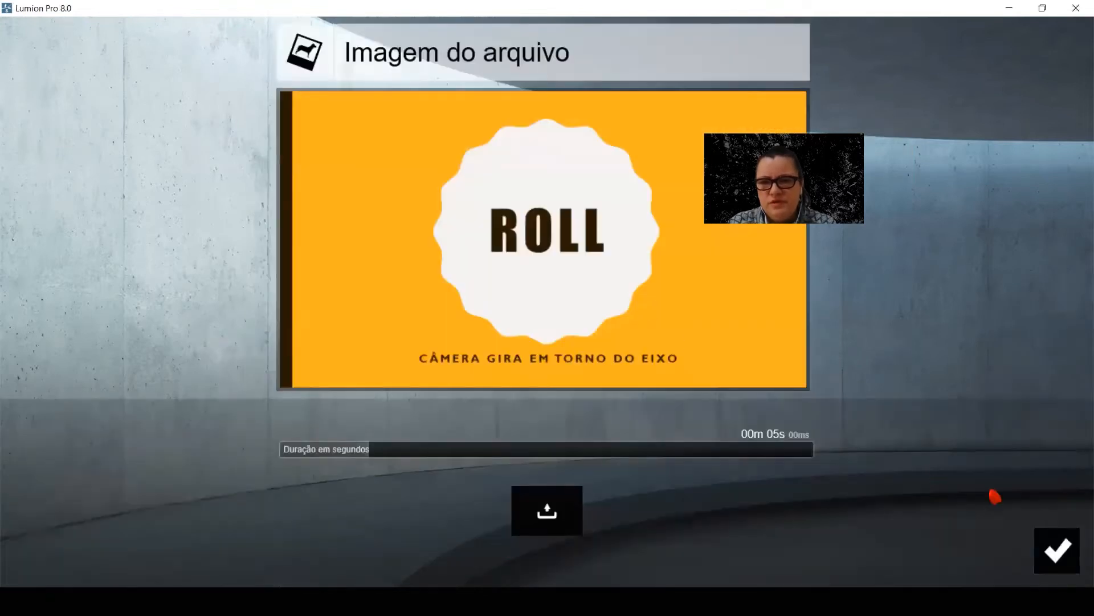
click(1060, 549)
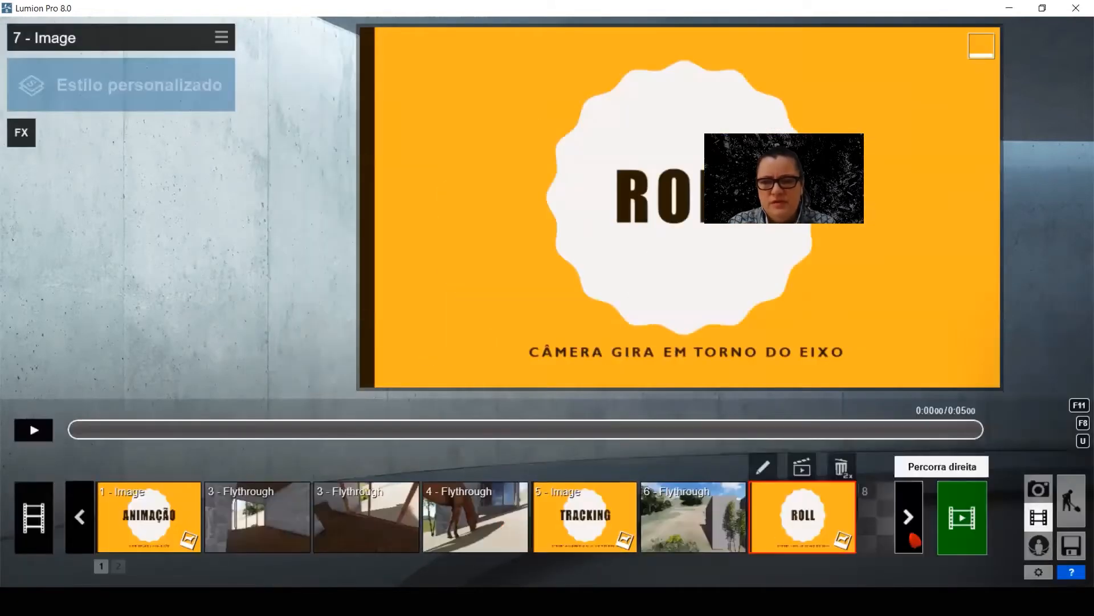
Record clip 8's first two keyframes from the same close-up of the sitting cat at 29.93 m camera height
click(910, 518)
click(802, 517)
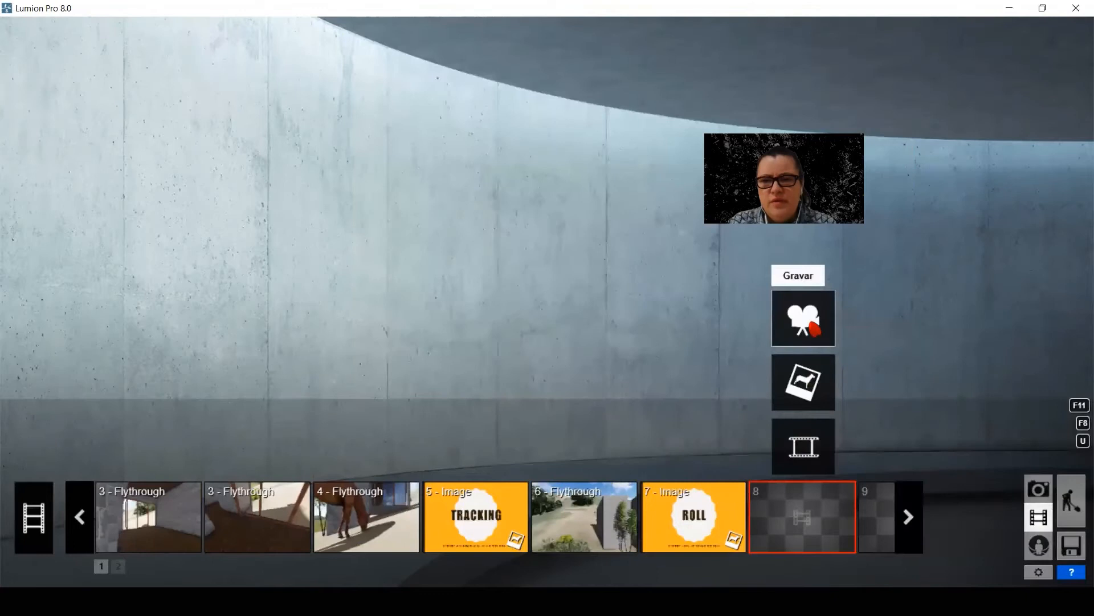
click(802, 380)
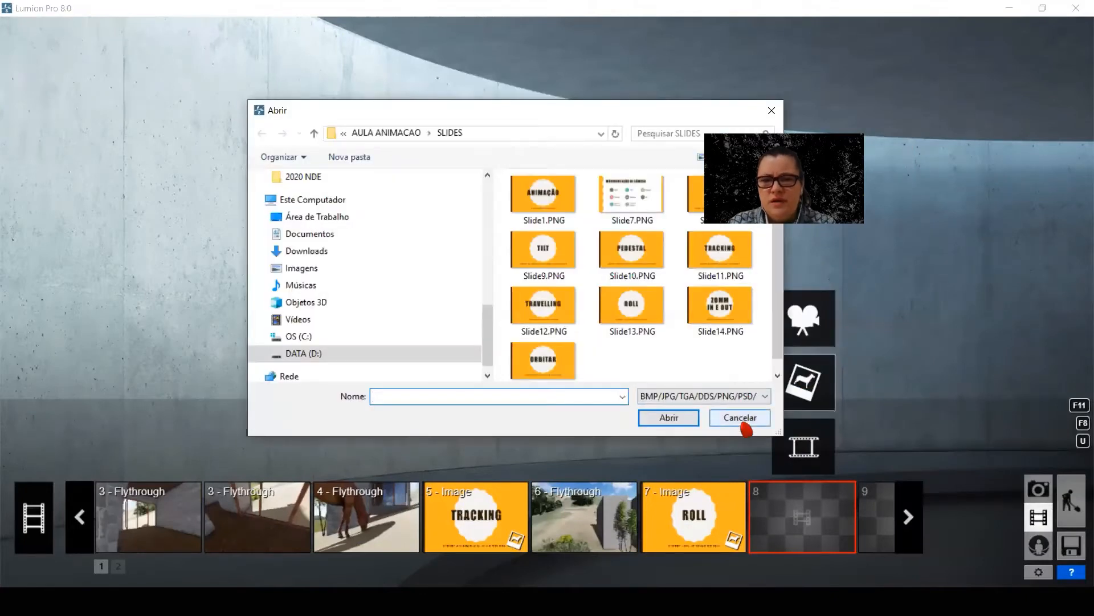
click(742, 420)
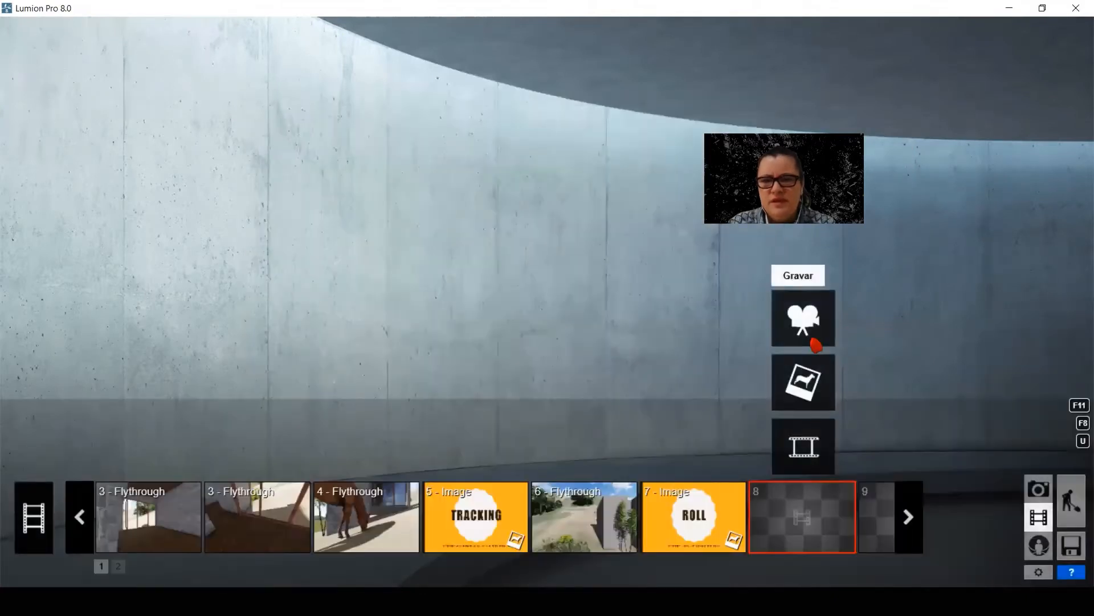
click(818, 307)
scroll(645, 316, up, 8)
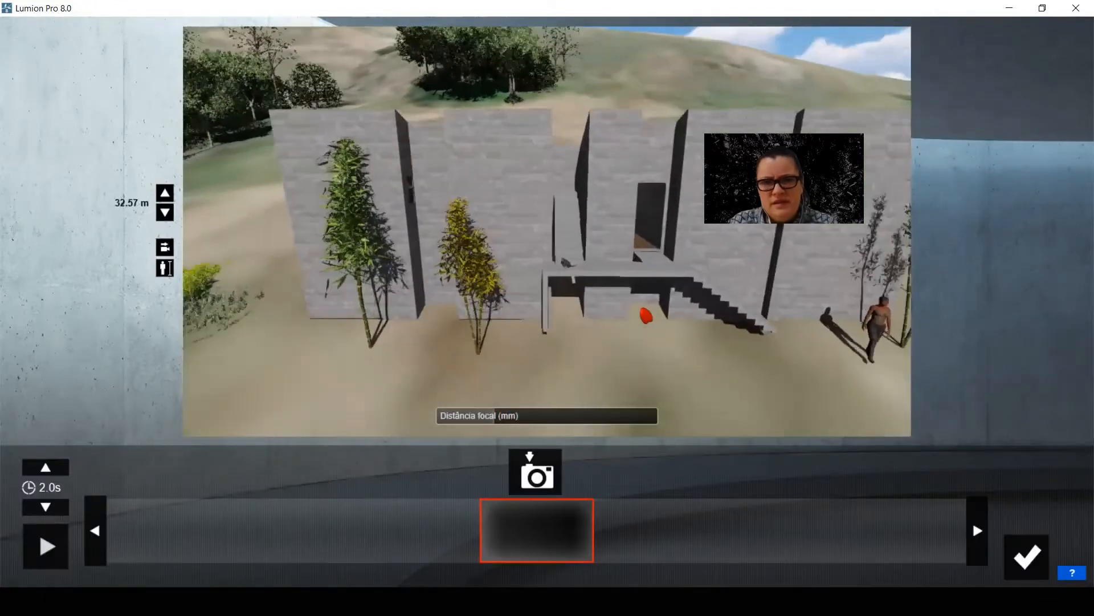
scroll(677, 354, down, 3)
scroll(678, 354, up, 3)
middle_drag(678, 354, 678, 297)
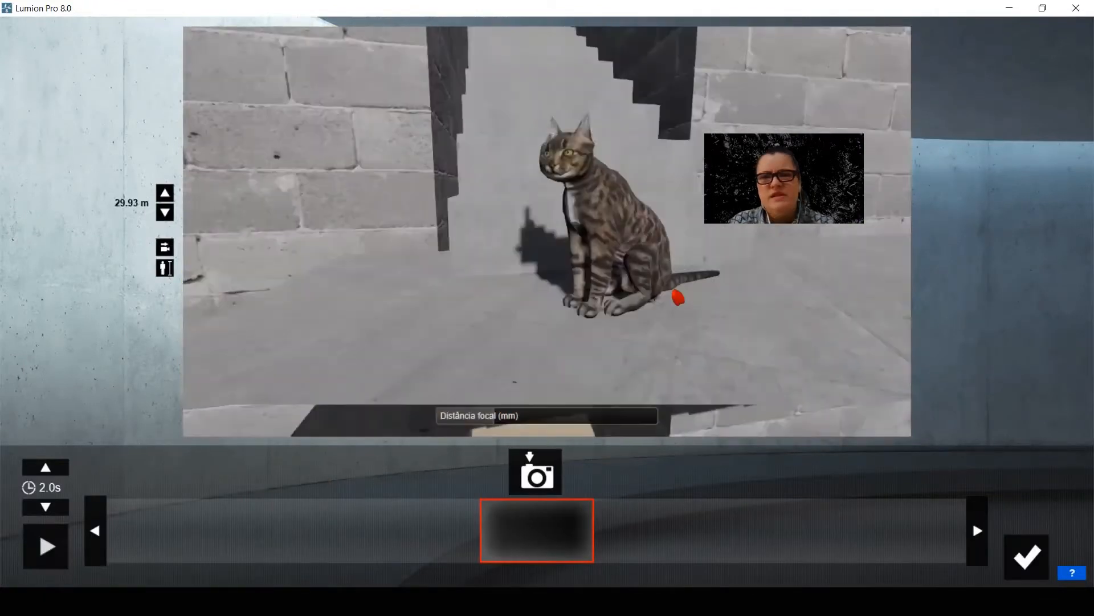
click(548, 479)
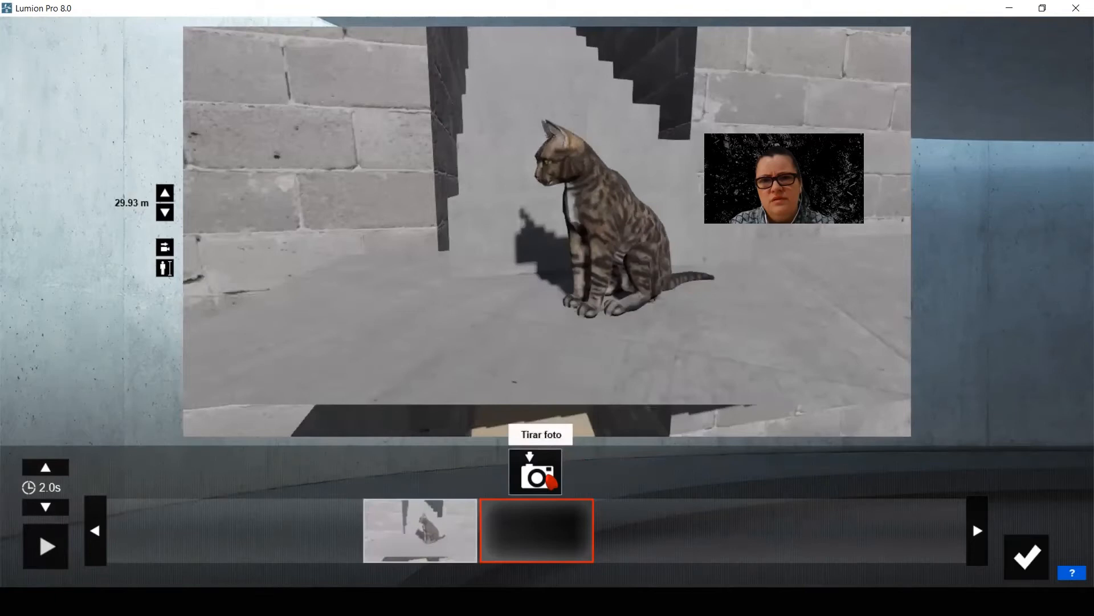
click(549, 480)
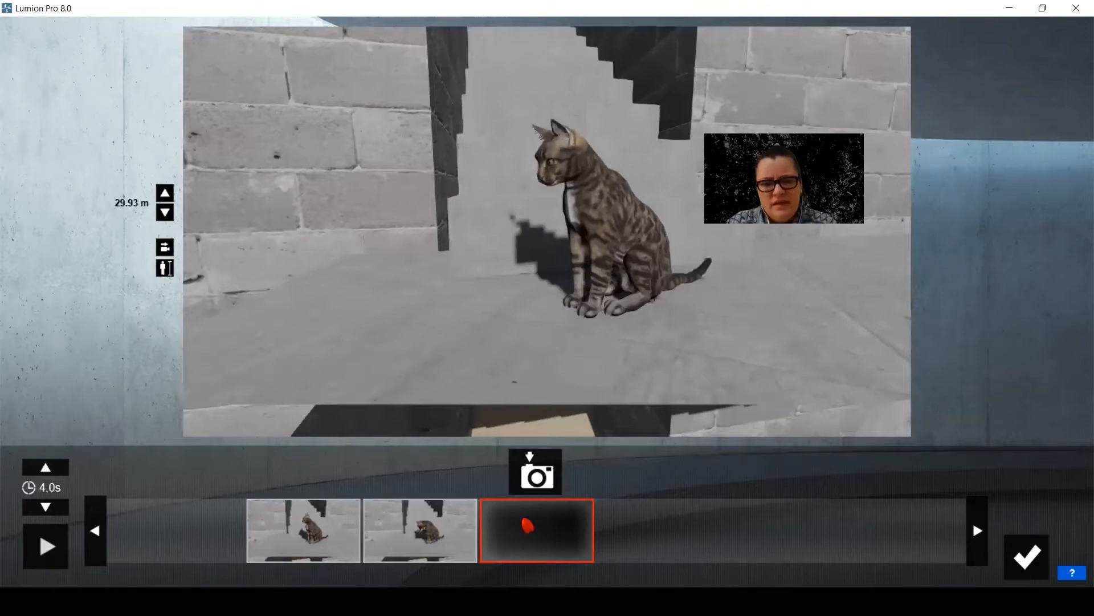
Pull the camera back to 31.37 m to frame the whole block facade, capture the third keyframe and play back the movement
scroll(528, 524, down, 10)
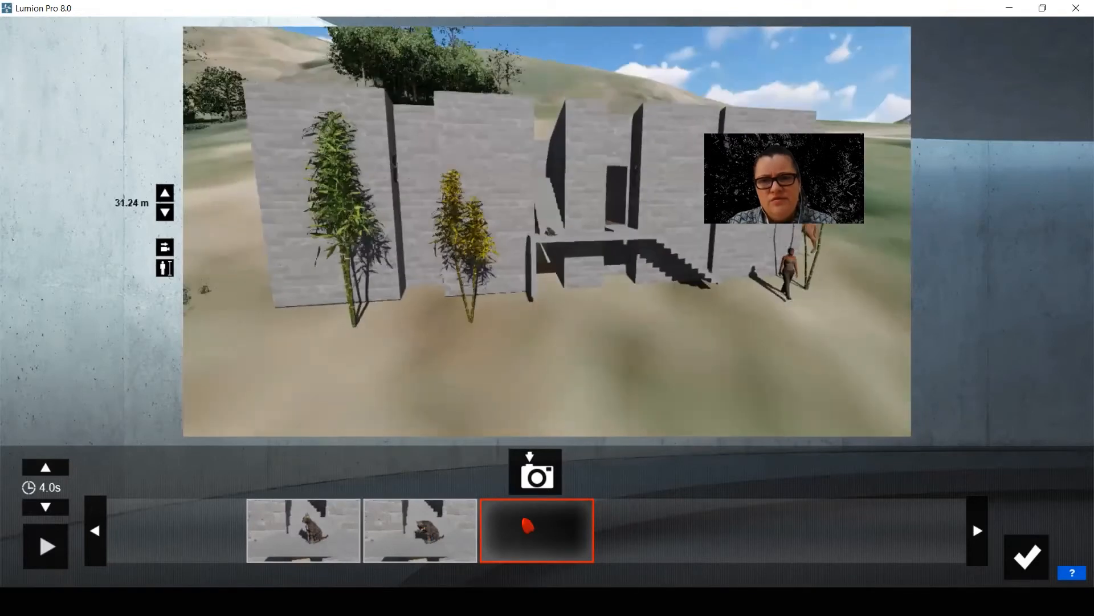
click(536, 476)
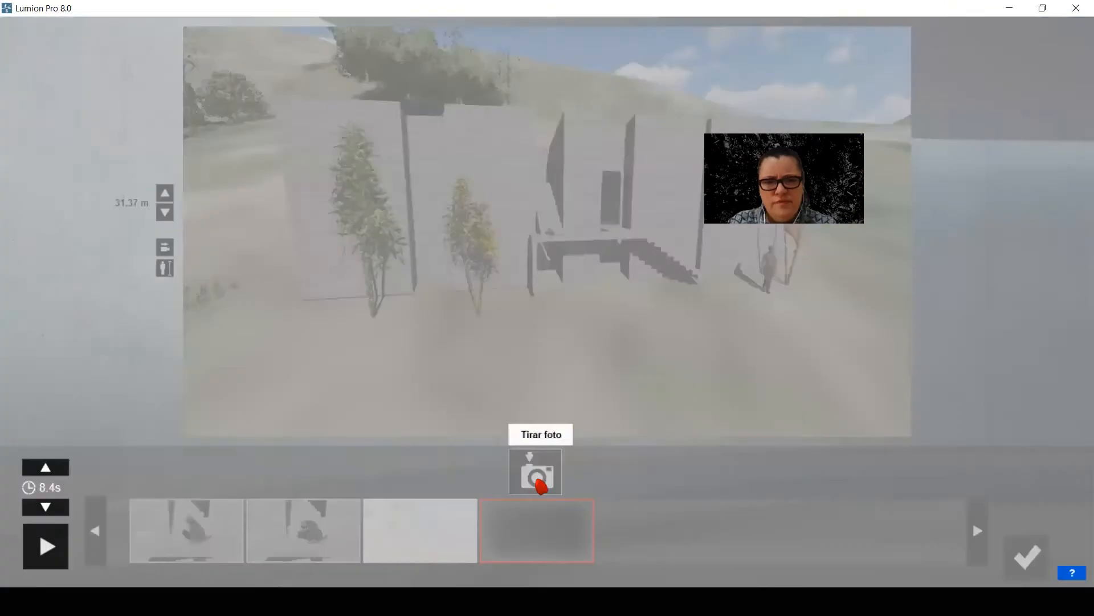
click(43, 547)
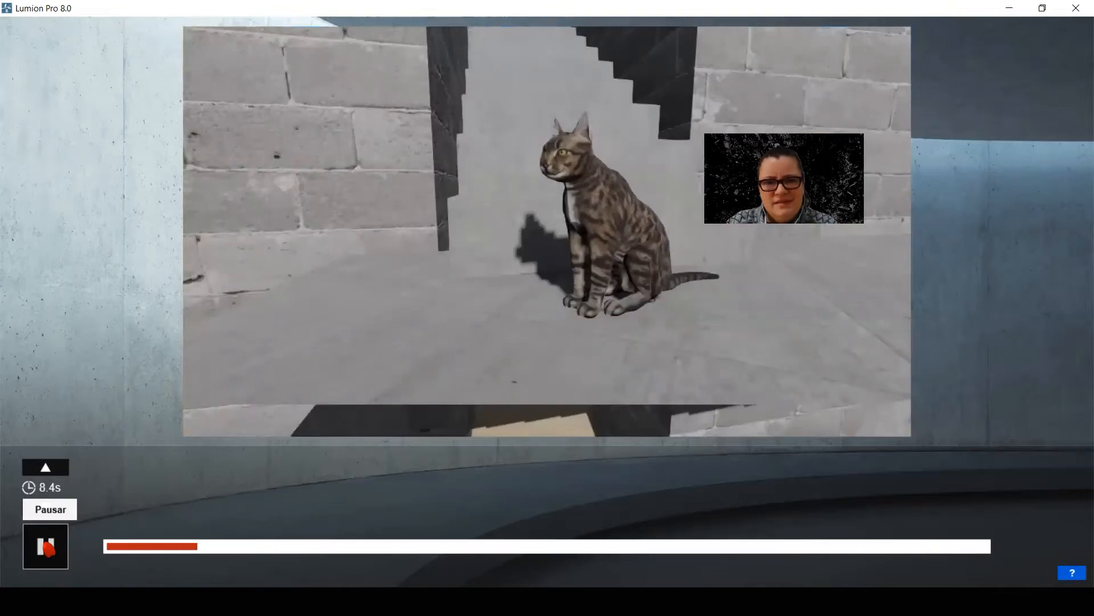
click(57, 550)
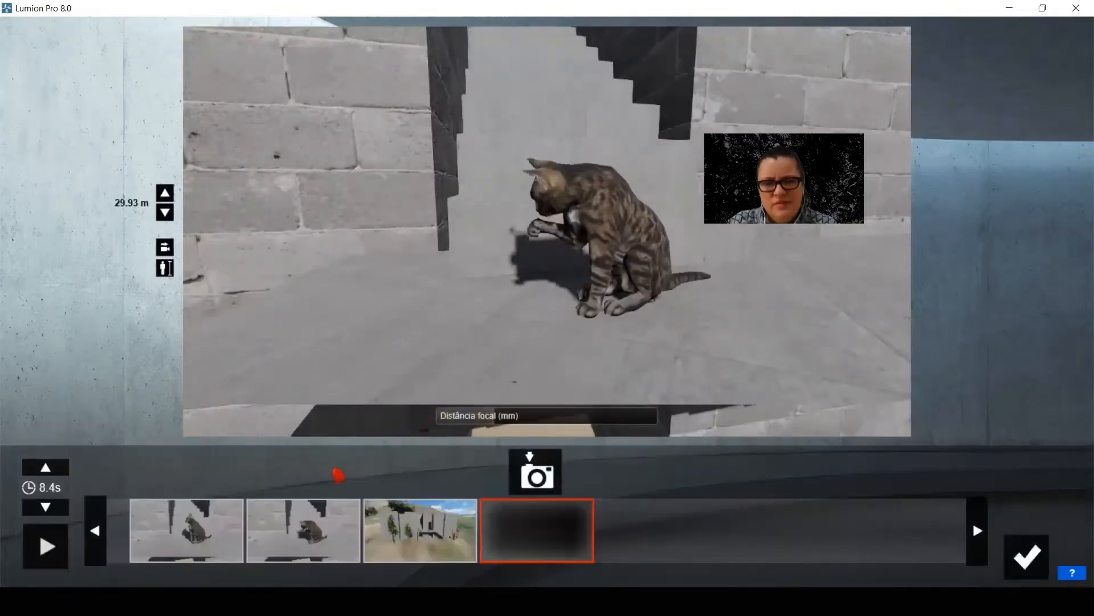
Reframe clip 8's first keyframe slightly farther from the cat at 29.96 m and update it
click(207, 521)
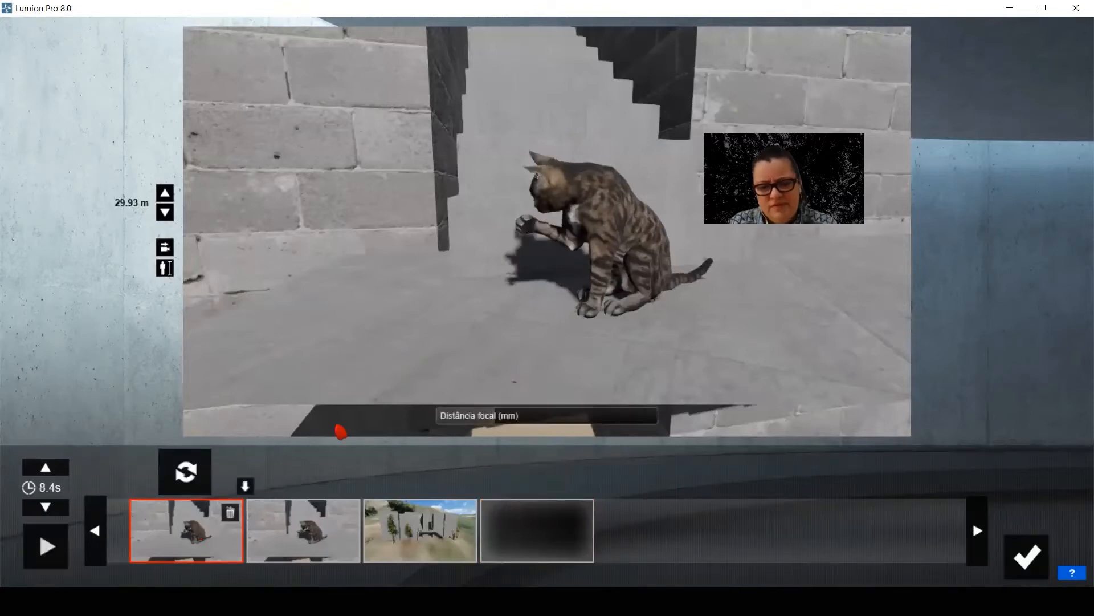
scroll(340, 431, down, 2)
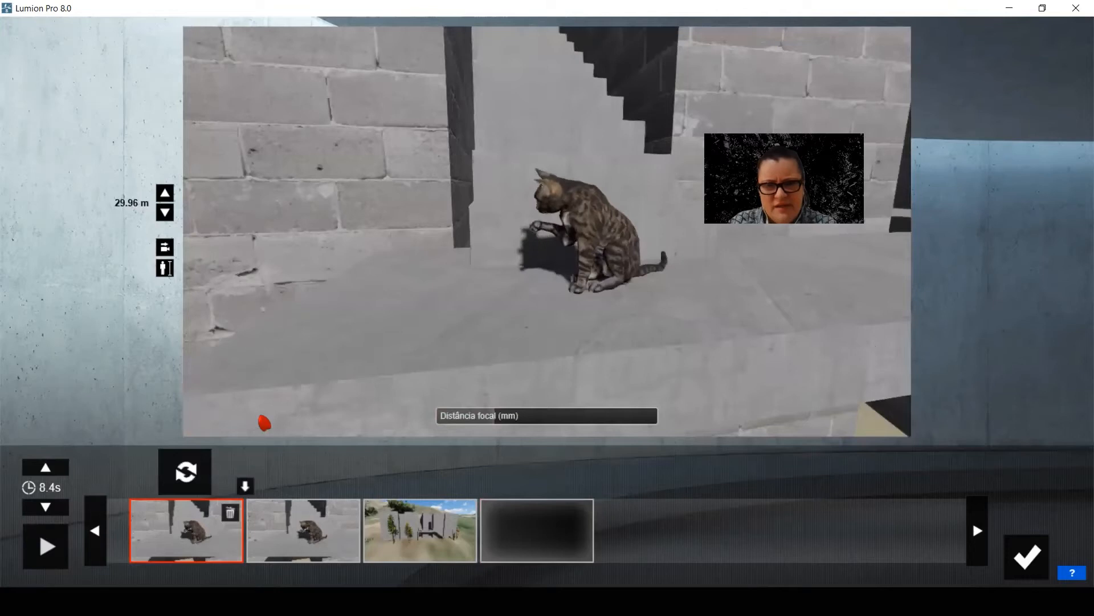
click(186, 469)
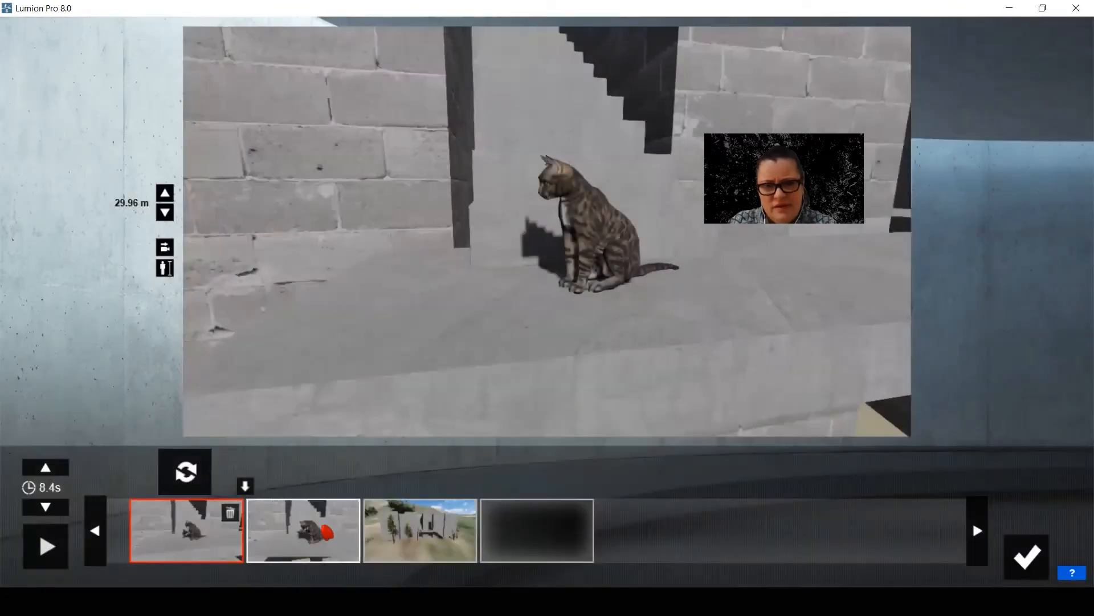
Insert a new keyframe after clip 8's first one and delete the old close-up keyframe following it
click(216, 519)
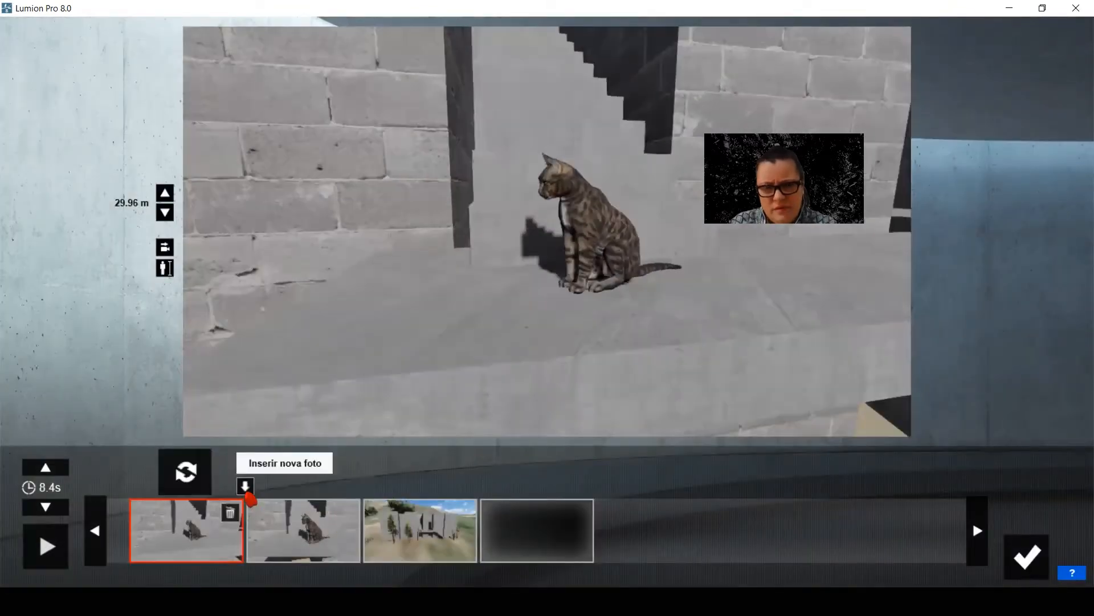
click(245, 486)
click(433, 525)
click(456, 512)
click(301, 531)
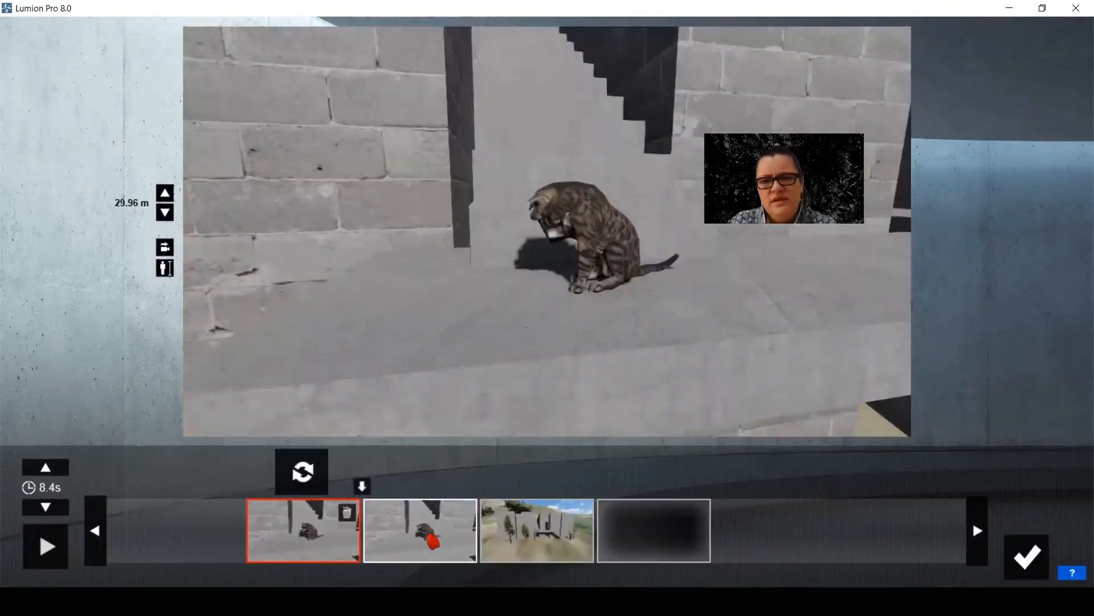
click(430, 536)
click(533, 516)
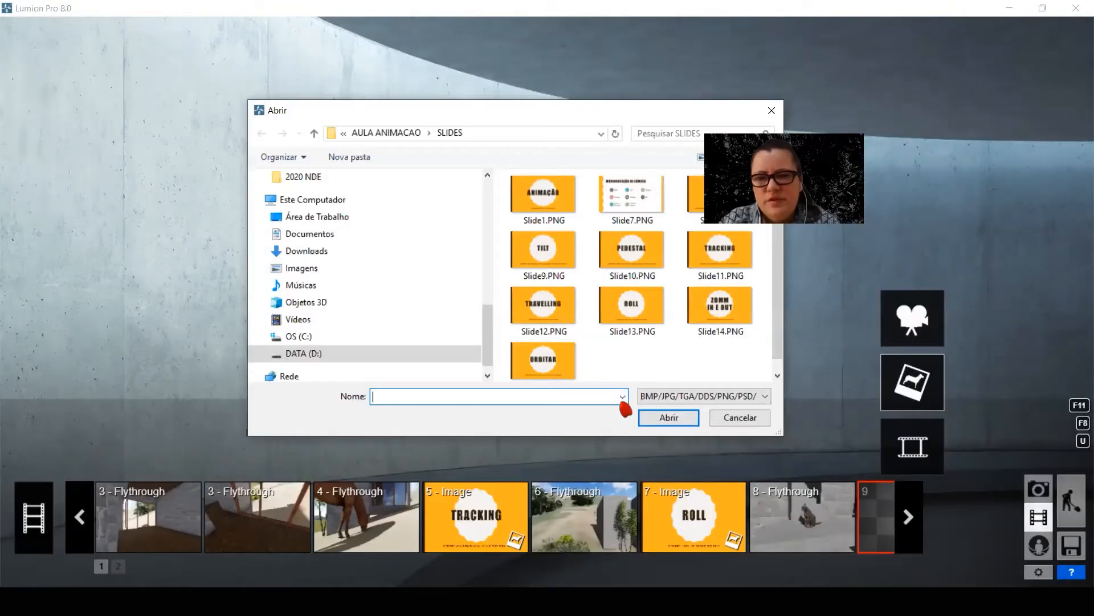
Record clip 9's first keyframe from an aerial view at 39.76 m, framing the house's stair facade diagonally on the hillside
click(741, 418)
click(929, 325)
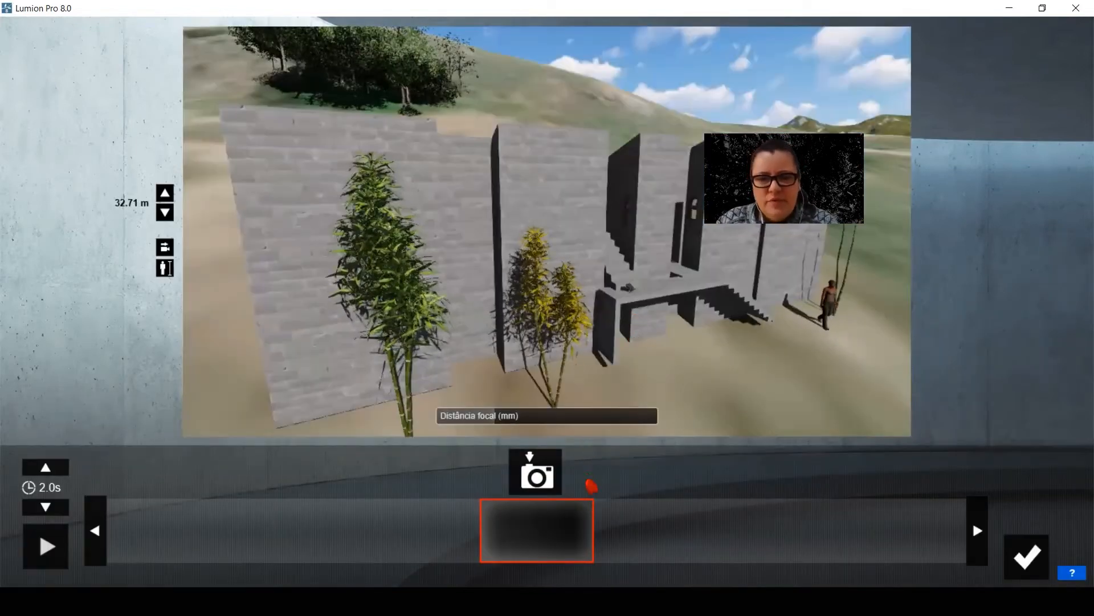
scroll(632, 337, down, 3)
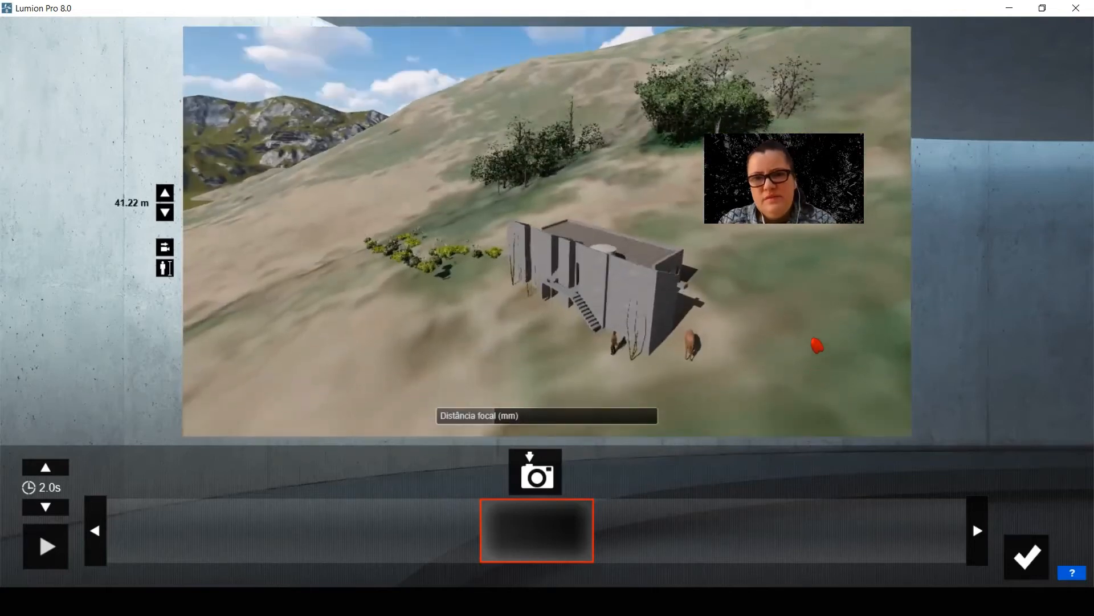
click(531, 487)
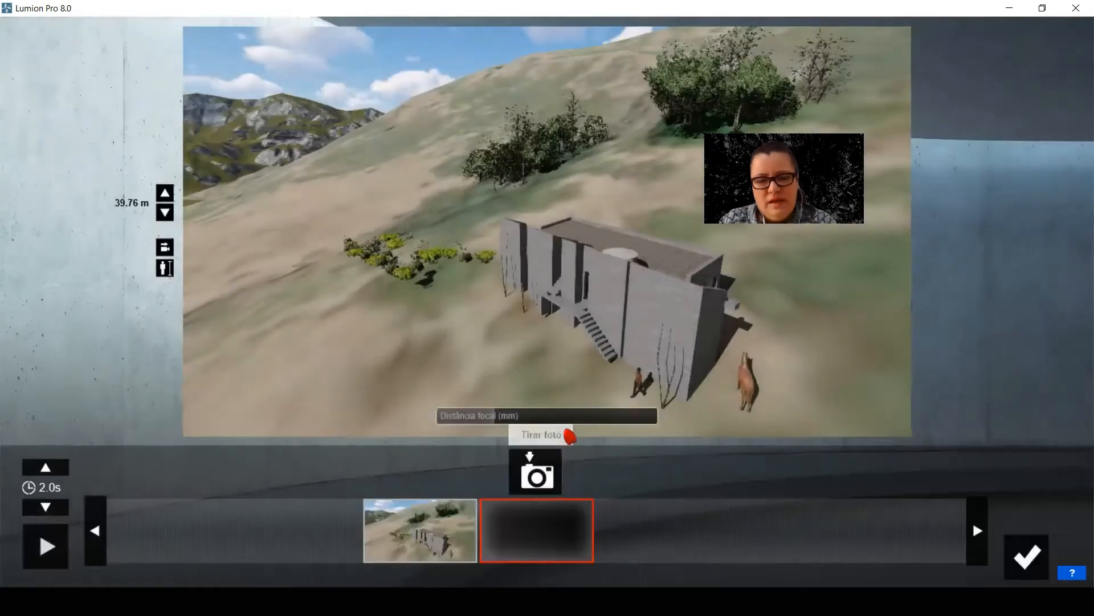
Move the camera around to face the house's stair facade at 38.66 m and capture the second keyframe
mouse_move(606, 364)
right_down()
mouse_move(625, 374)
mouse_move(611, 355)
right_up()
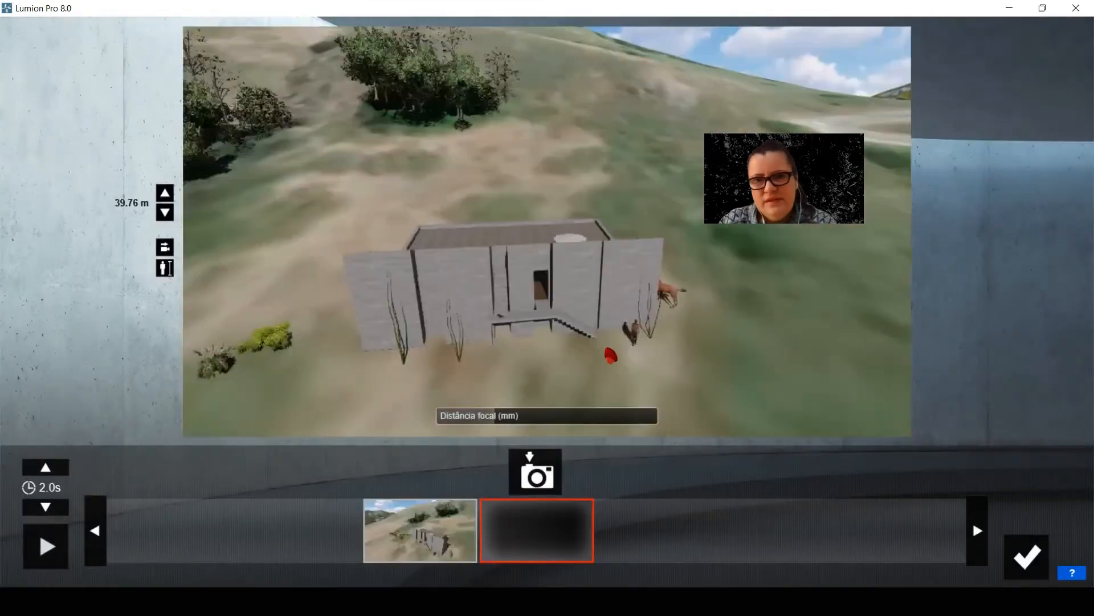
scroll(611, 356, up, 2)
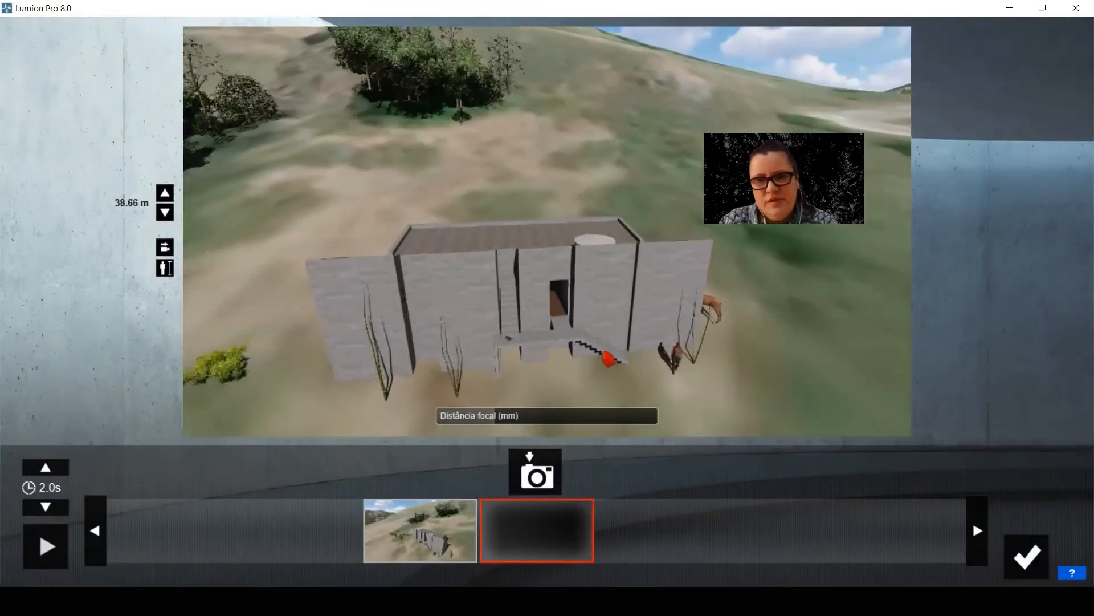
click(533, 470)
Orbit the camera to the side end of the house at 37.60 m and capture the third keyframe
key(a)
right_drag(547, 331, 589, 308)
key(a)
right_drag(672, 336, 677, 338)
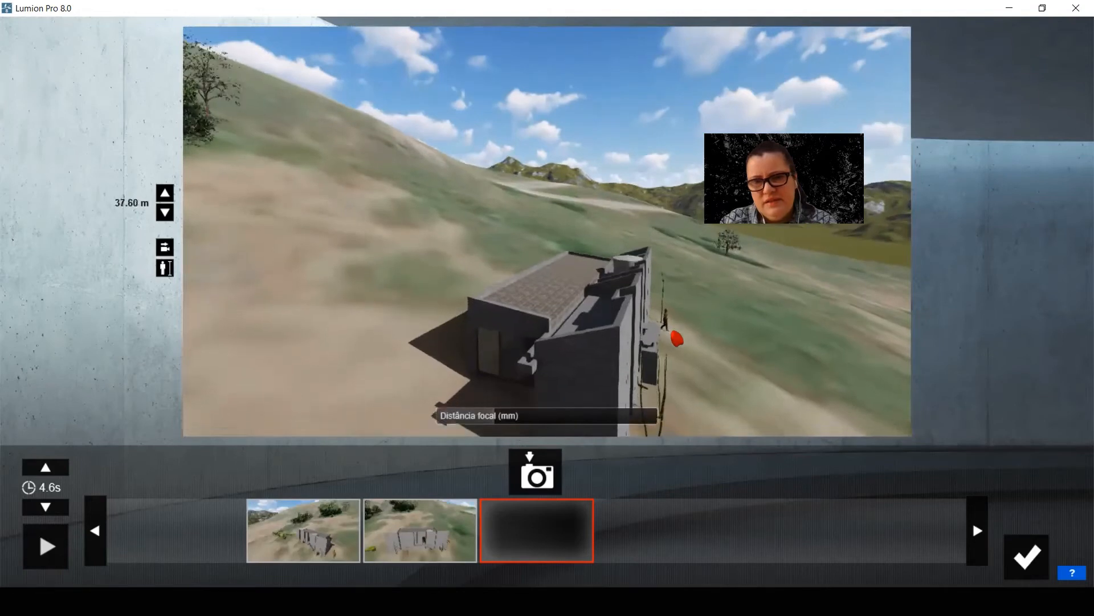
click(533, 471)
Continue orbiting down to 30.92 m, framing the large glazed opening and the rear corner, and capture the fourth keyframe
key(d)
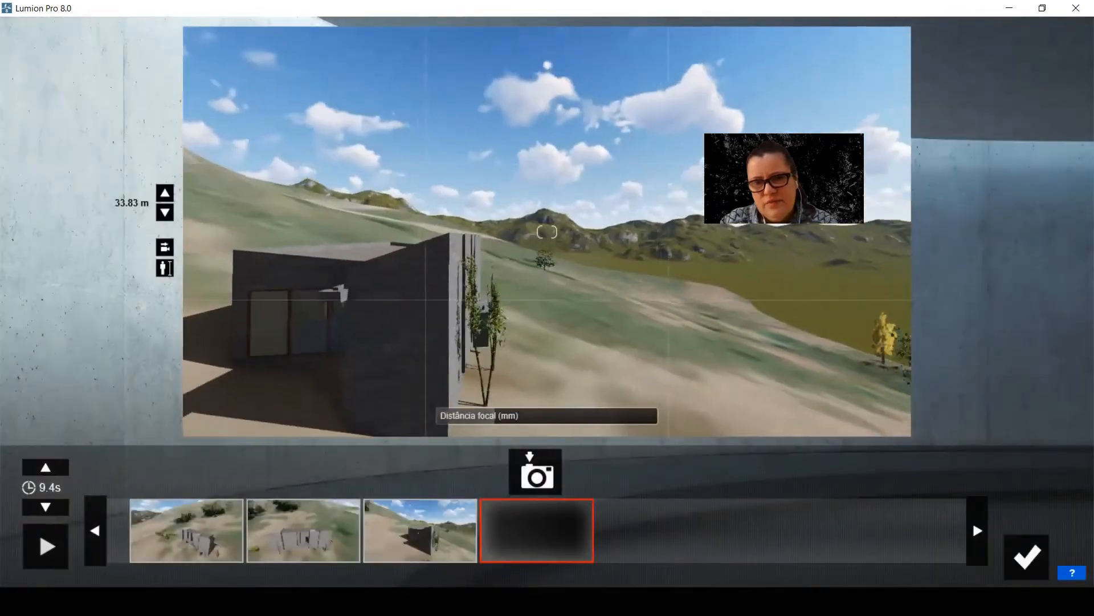
key(w)
key(a)
right_drag(577, 359, 633, 345)
key(a)
right_drag(444, 391, 489, 380)
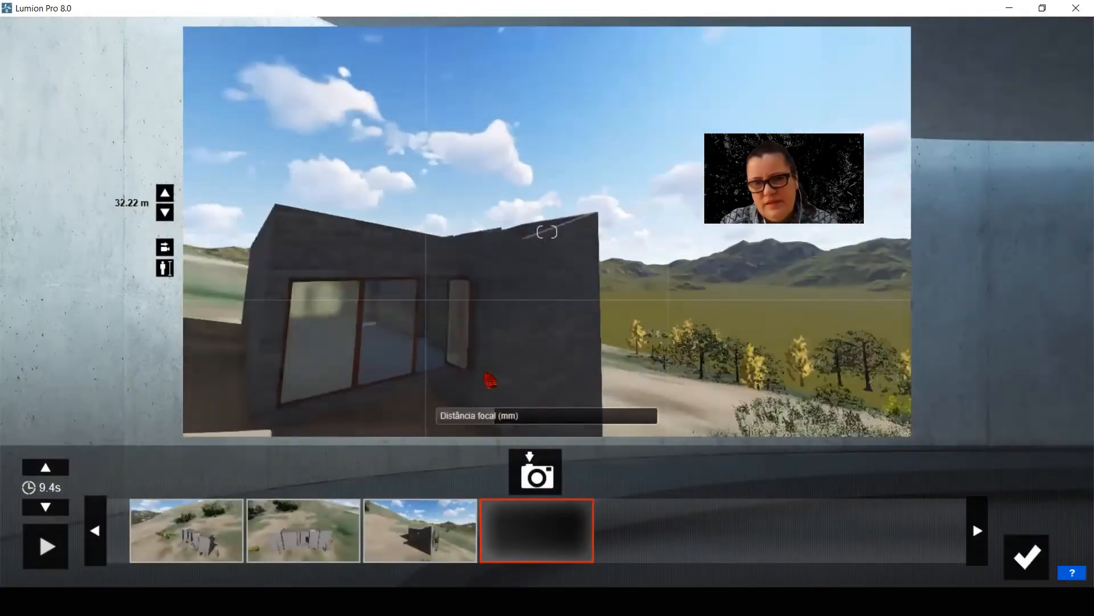
key(e)
click(526, 471)
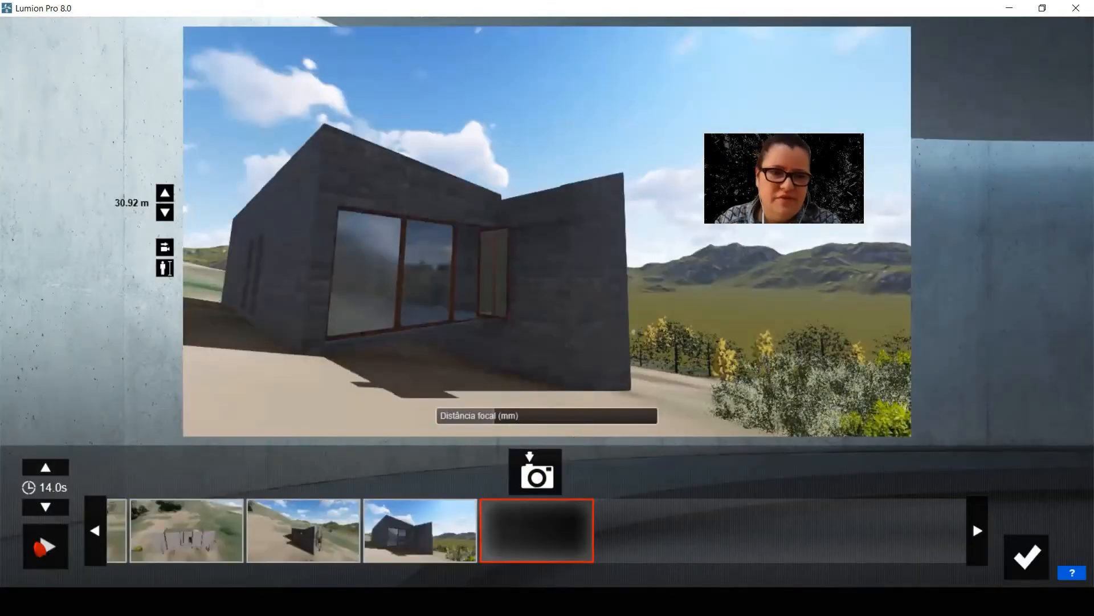
Play back the camera path around the house and save clip 9
click(42, 547)
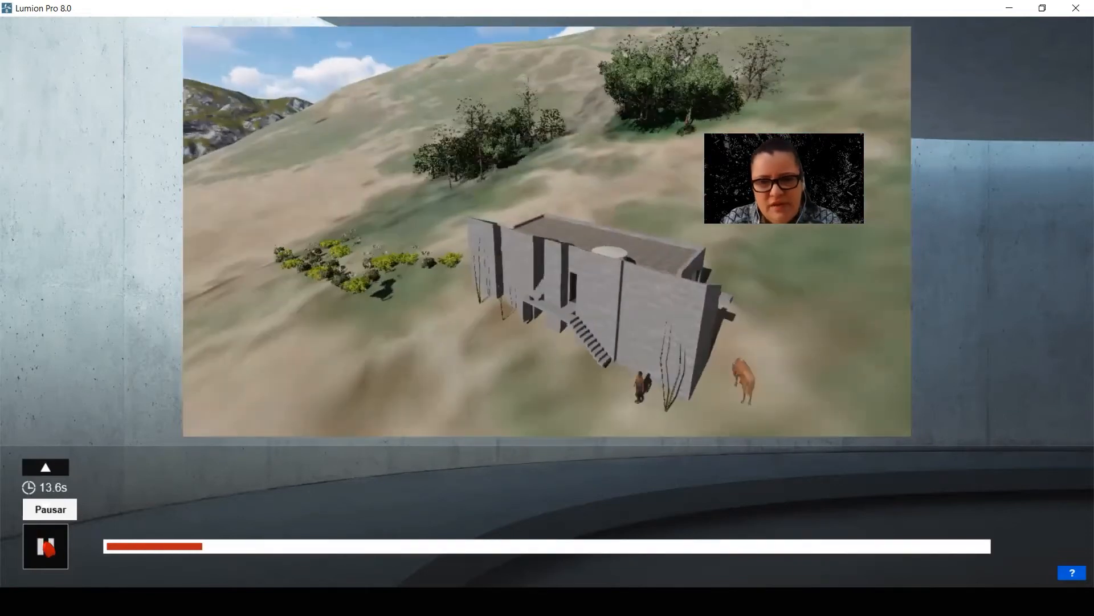
click(47, 546)
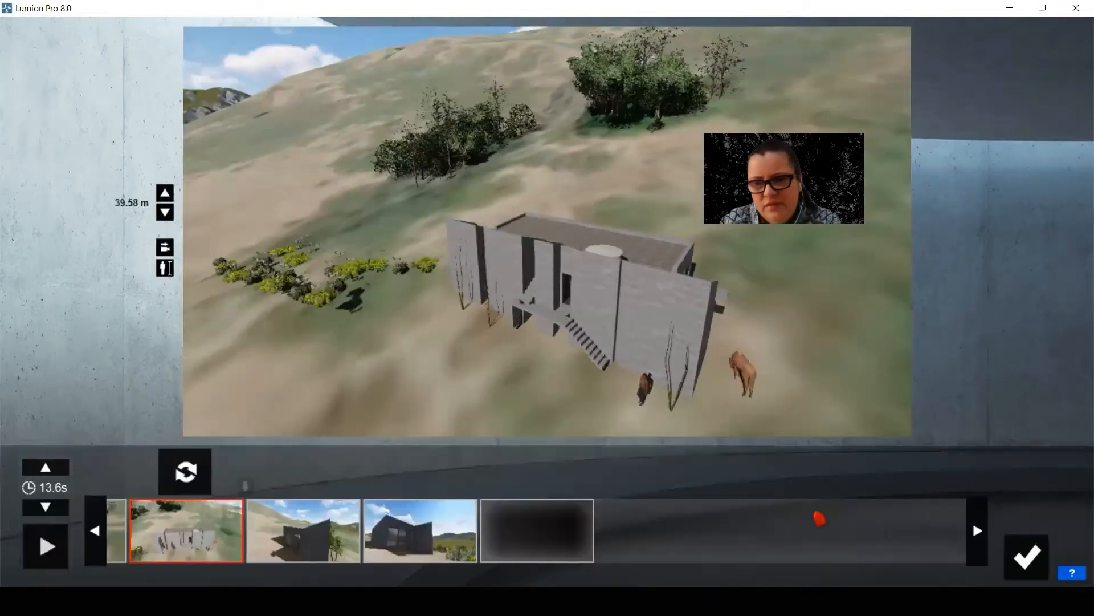
click(1034, 556)
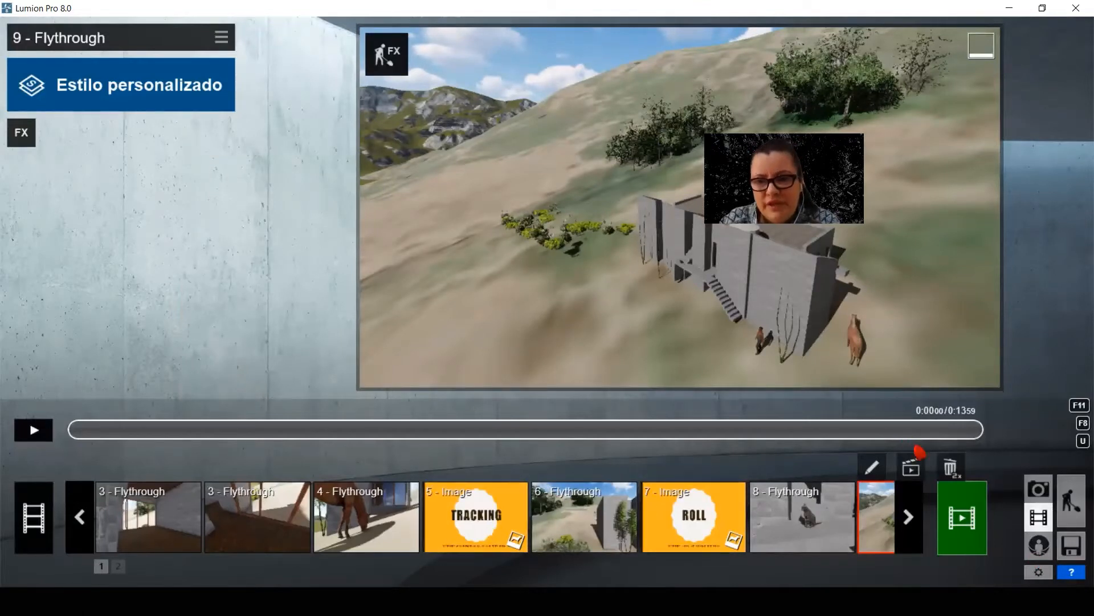
Look through the recorded movie clips and switch to Photo mode
click(919, 516)
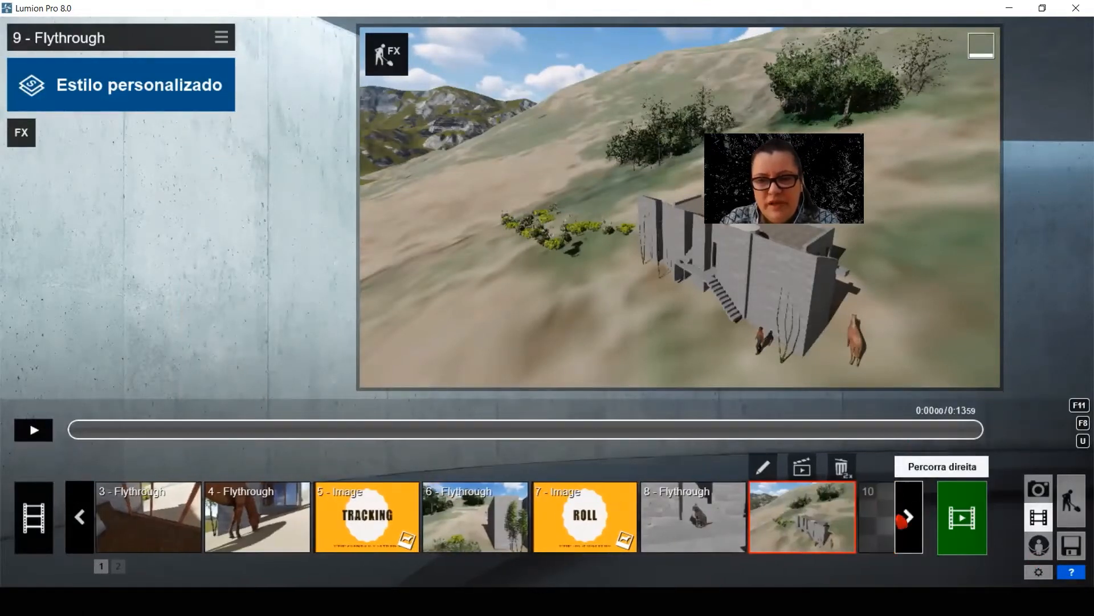
click(81, 517)
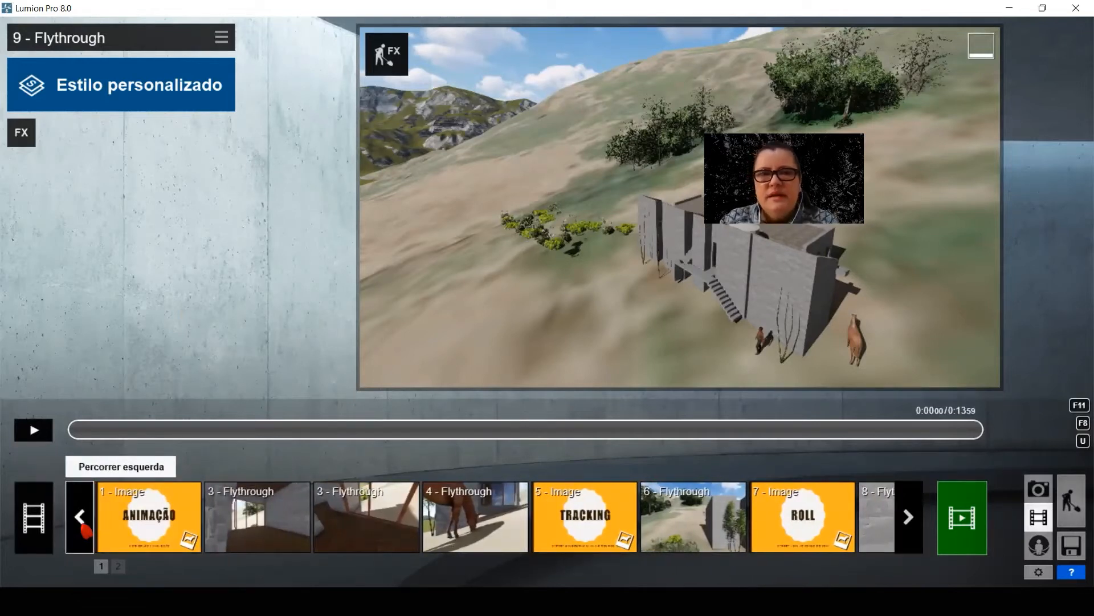
click(1041, 489)
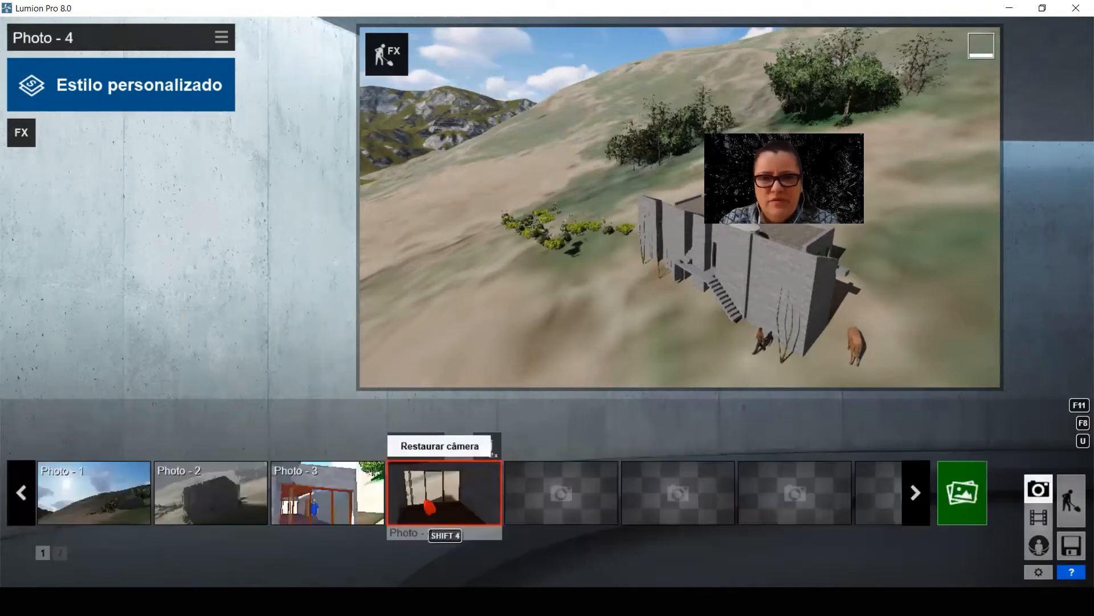
Store the close-up camera view of the block wall, window and plants as Photo 5
click(487, 446)
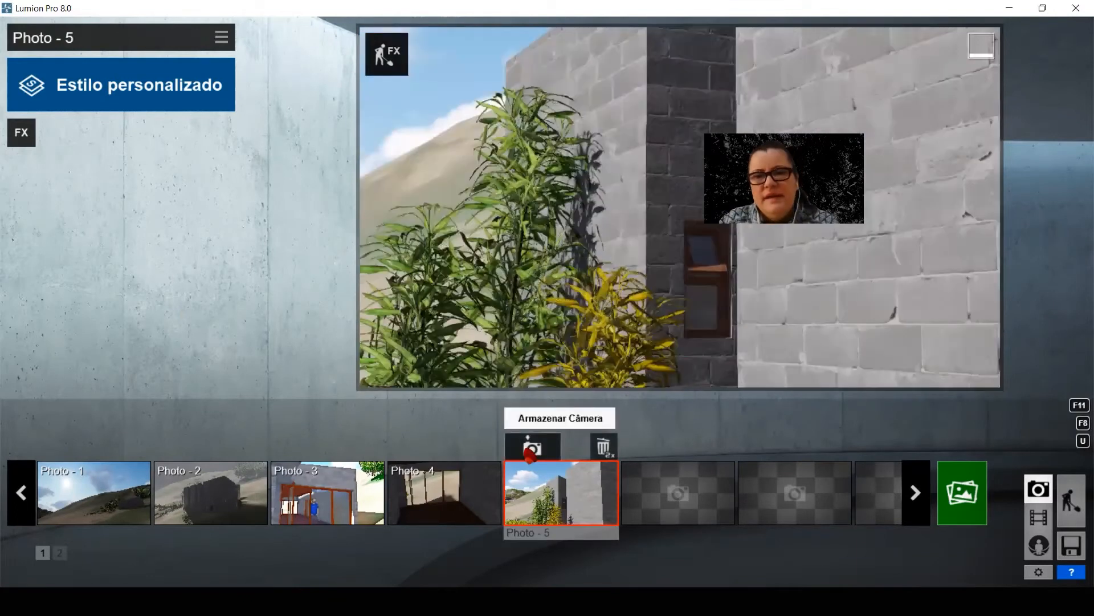
click(532, 446)
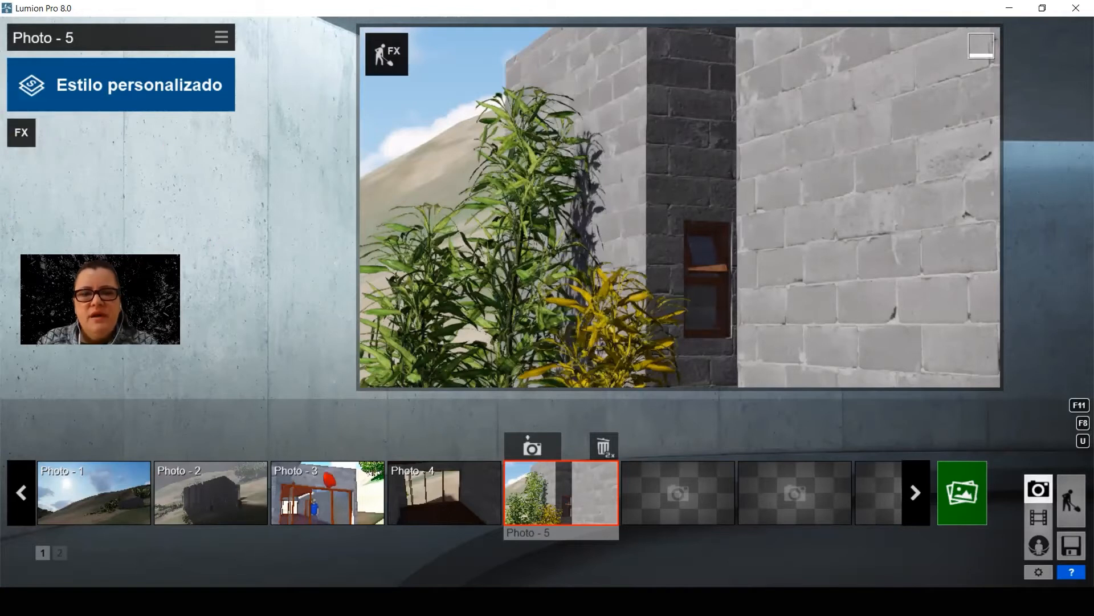
Look through the photo effect categories and apply the Contornos effect to Photo 5
click(23, 135)
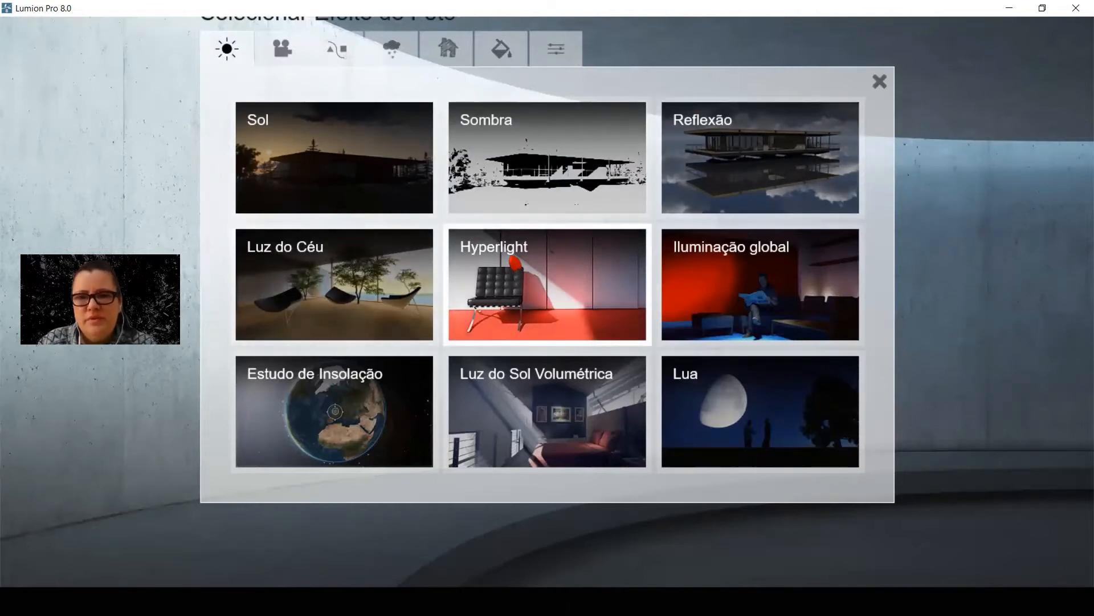
click(283, 50)
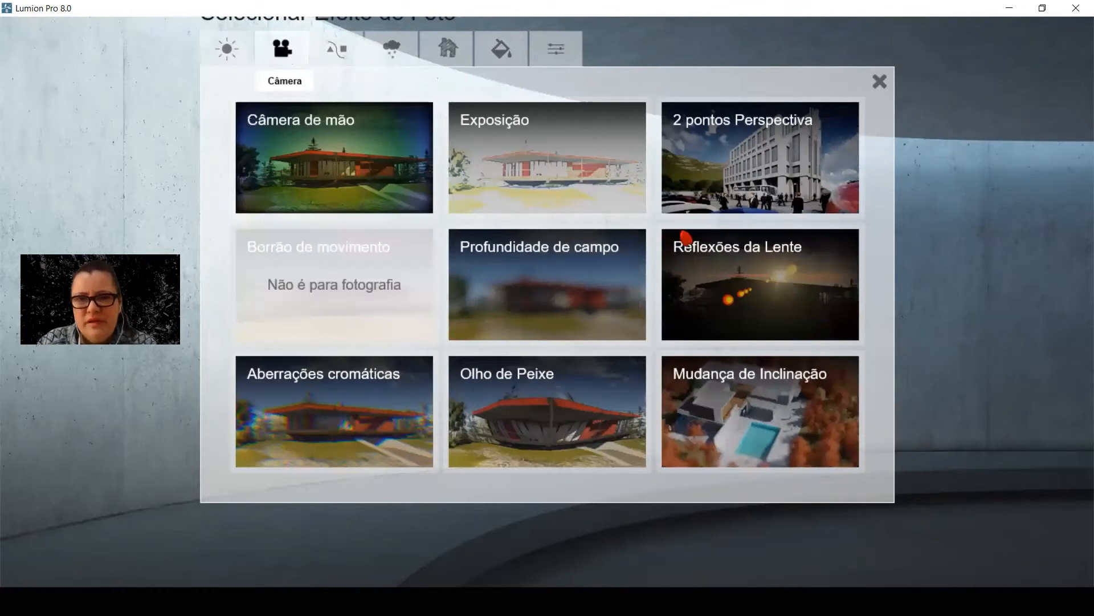
click(336, 49)
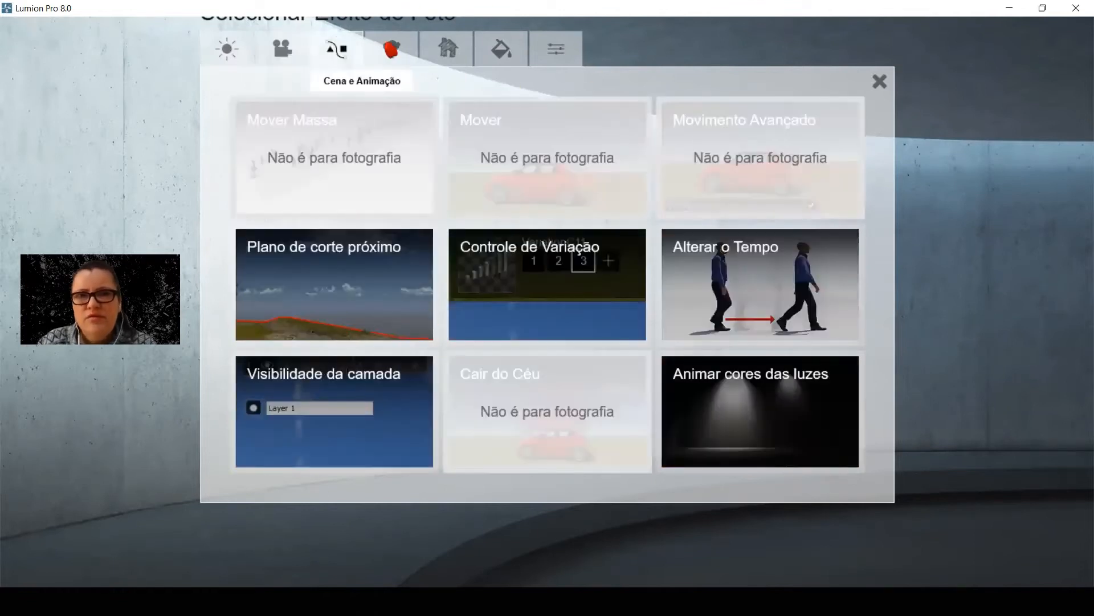
click(391, 49)
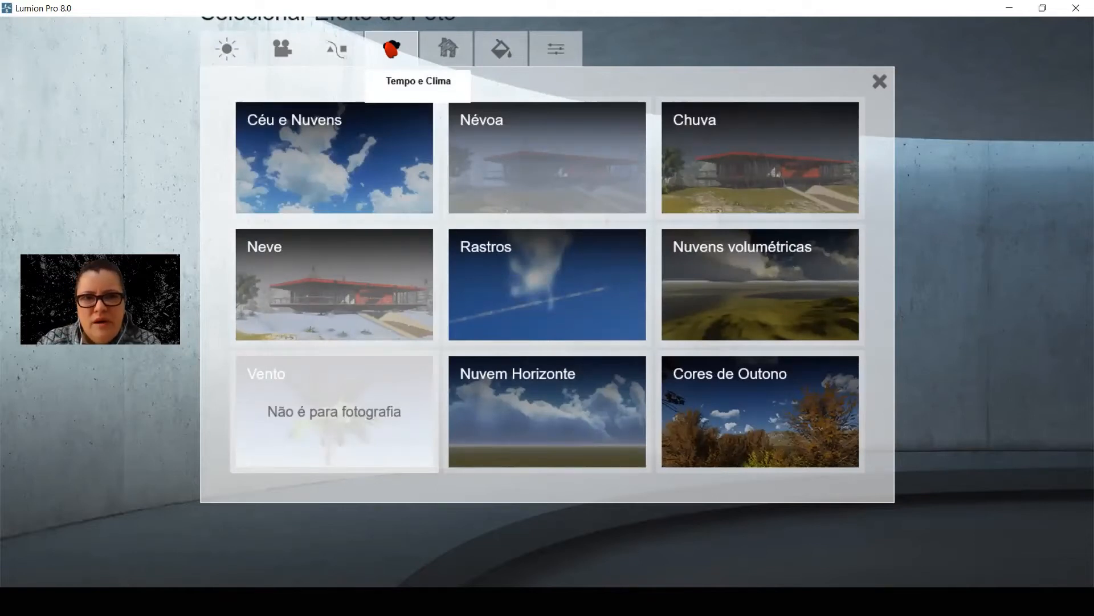
click(447, 49)
click(407, 160)
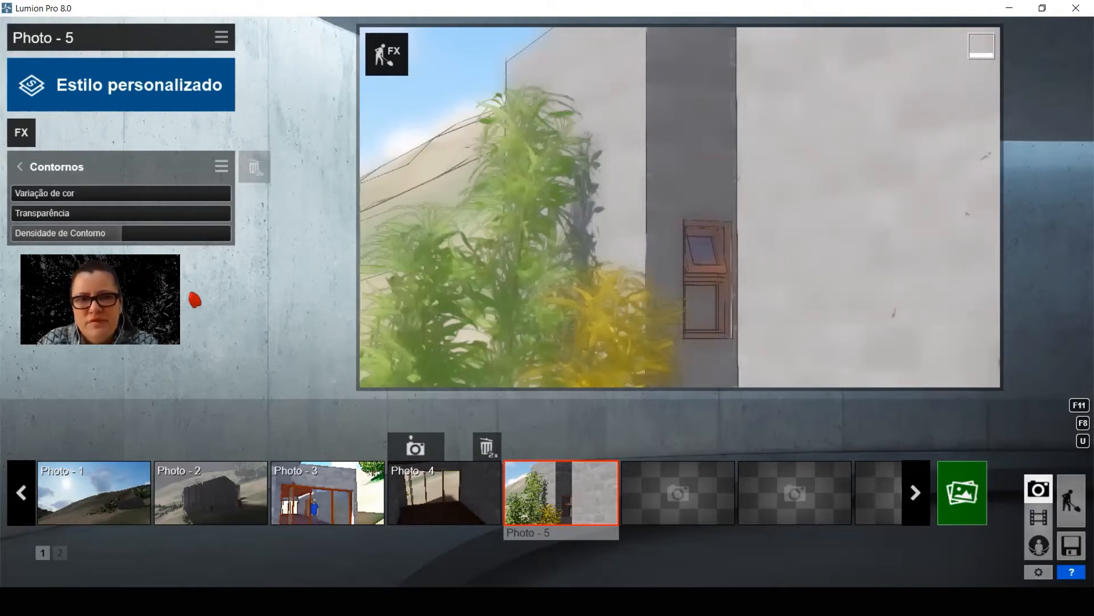
Try Contornos with Variação de cor 0.4, Transparência 0.3 and maximum Densidade de Contorno, and remove the effect from Photo 5
drag(93, 202, 55, 201)
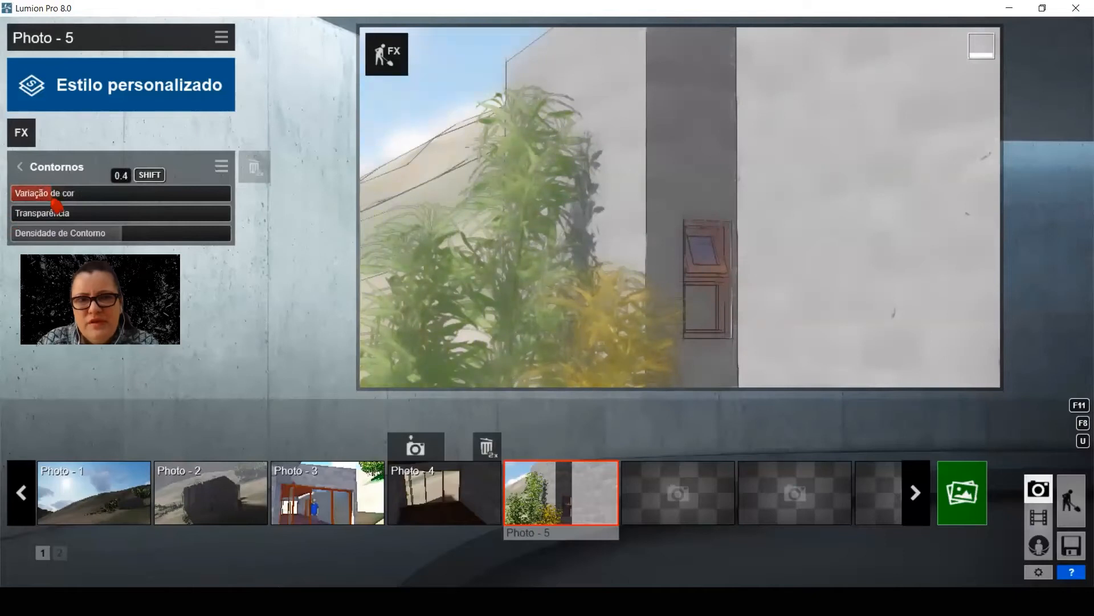
drag(63, 199, 53, 234)
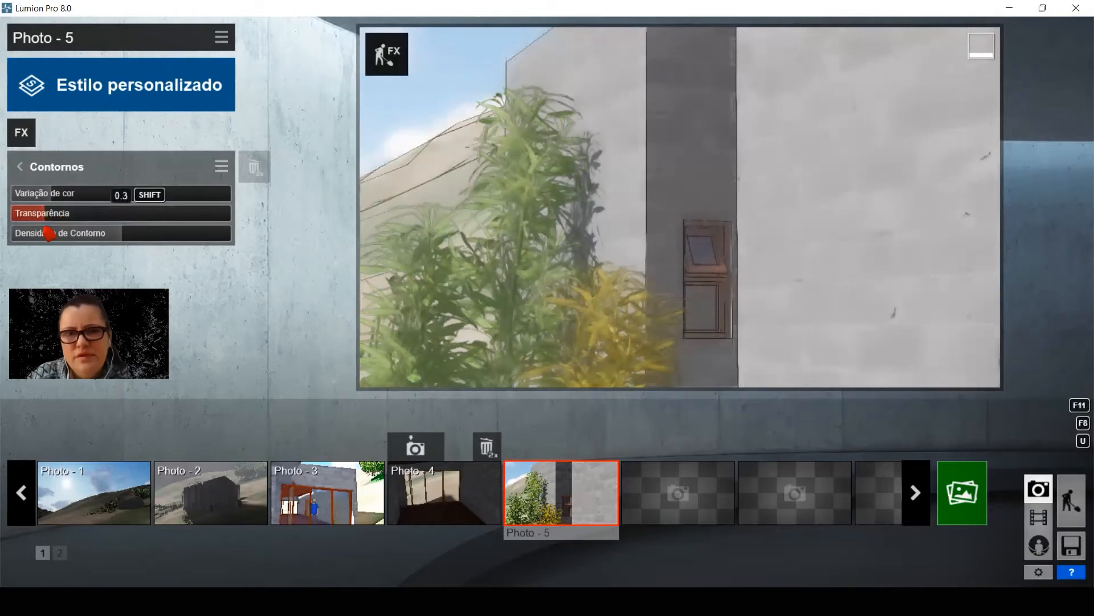
drag(117, 244, 317, 219)
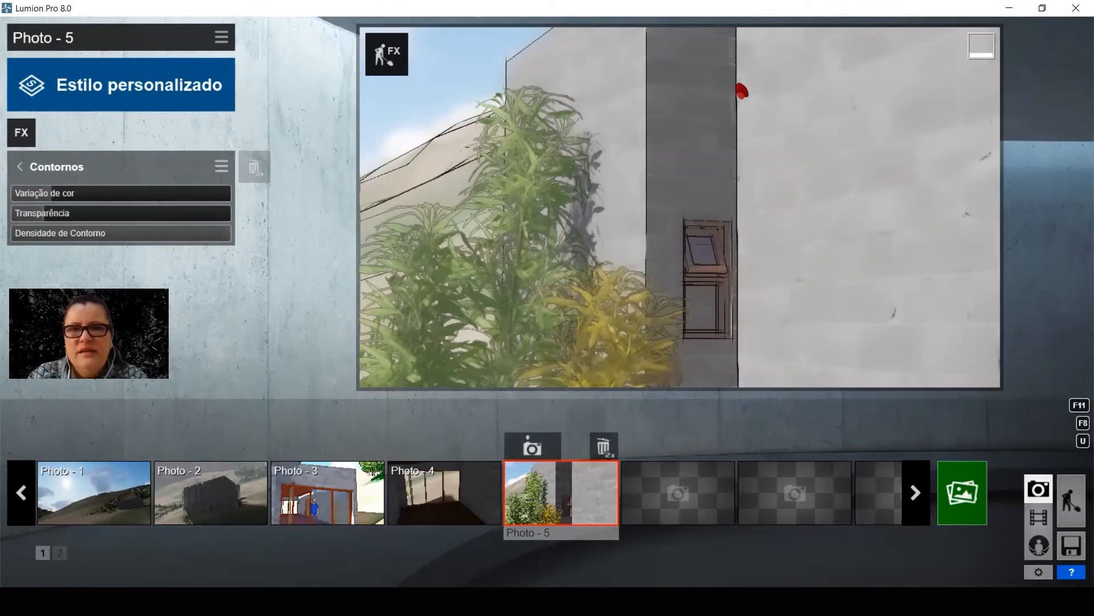
mouse_move(664, 516)
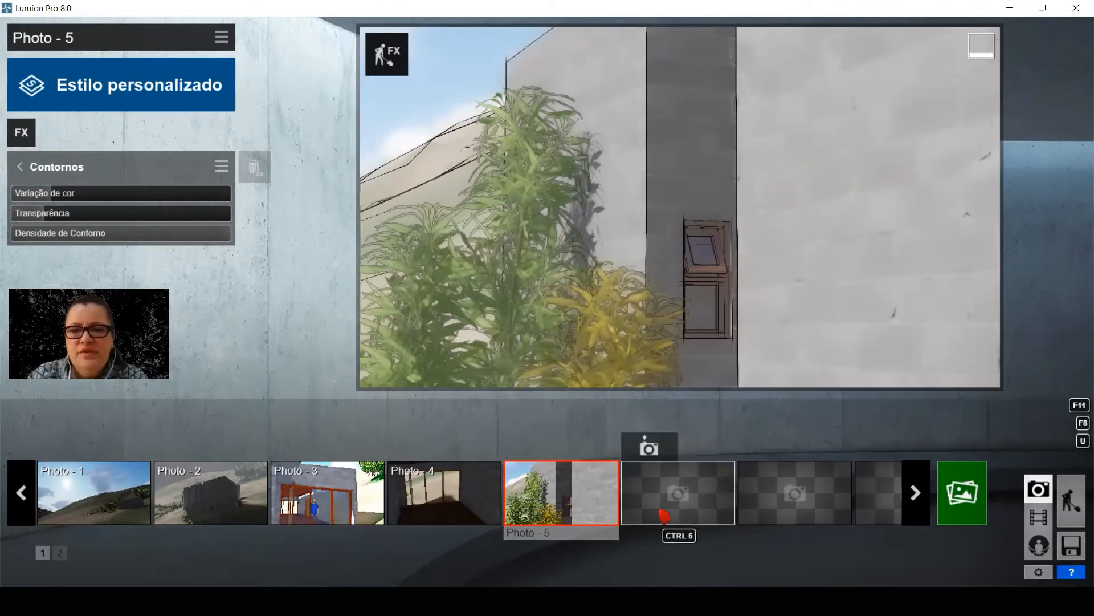
double_click(255, 168)
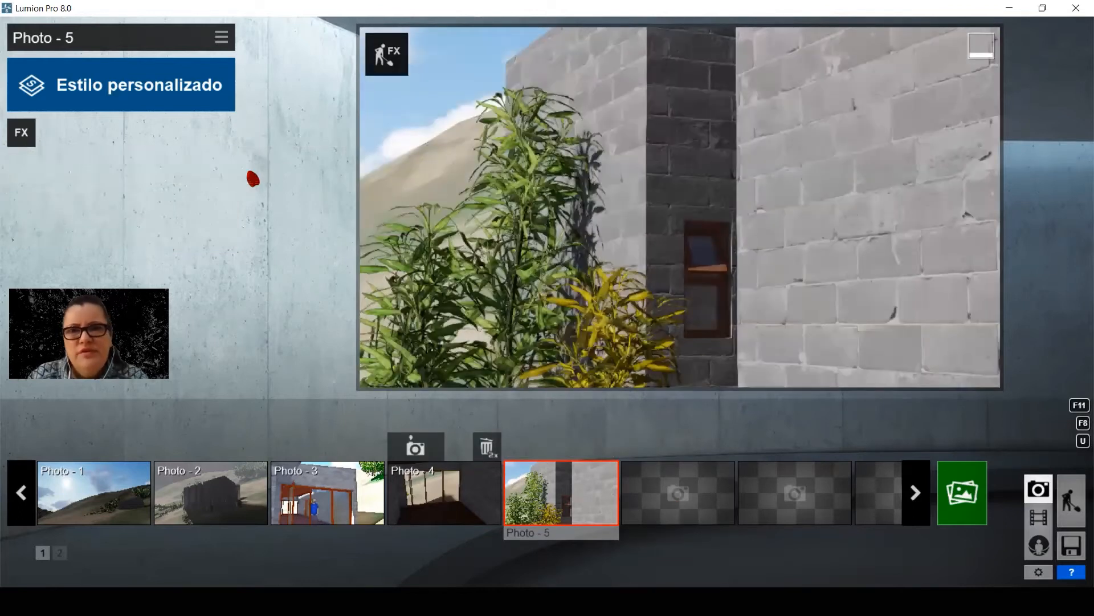
Add the Exposição effect to Photo 5 and raise the exposure almost to its maximum
click(21, 132)
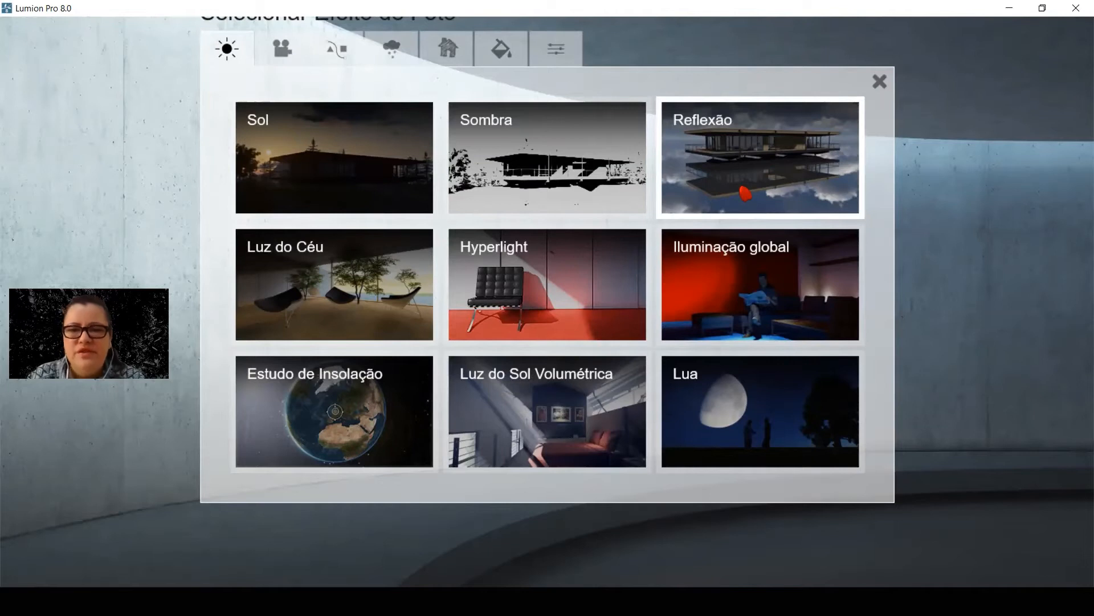
click(284, 49)
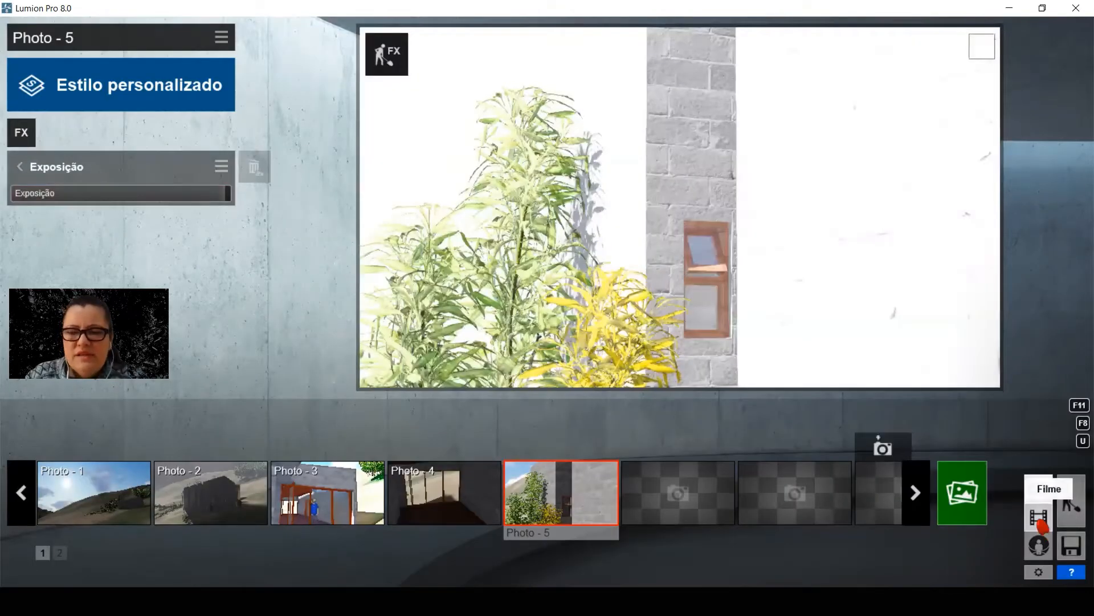
Return to Movie mode, find the ROLL title image in clip 7 and delete it
click(1040, 519)
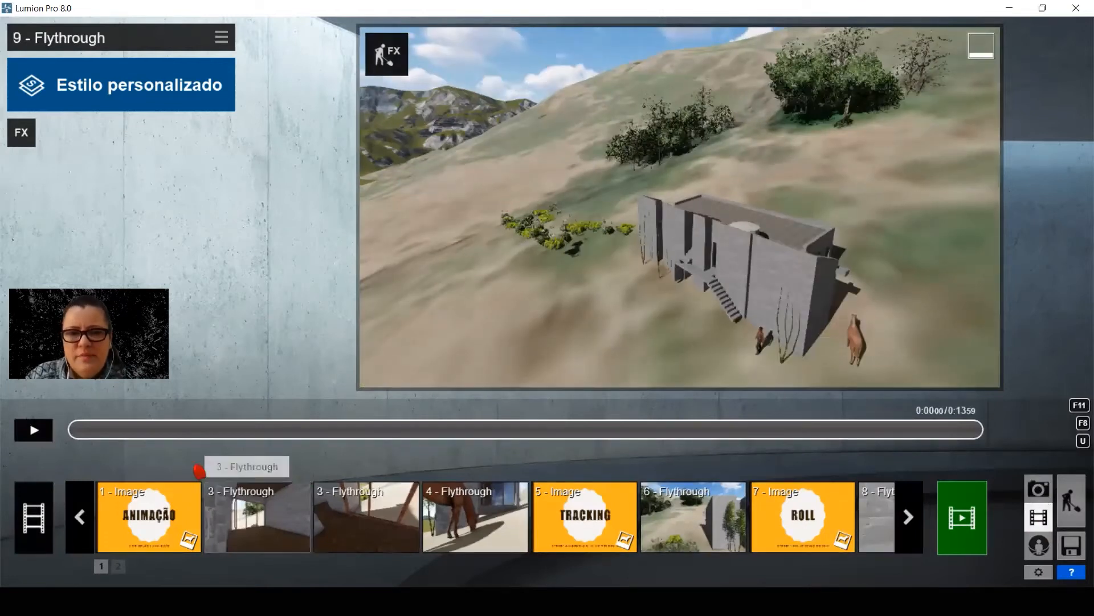
click(912, 525)
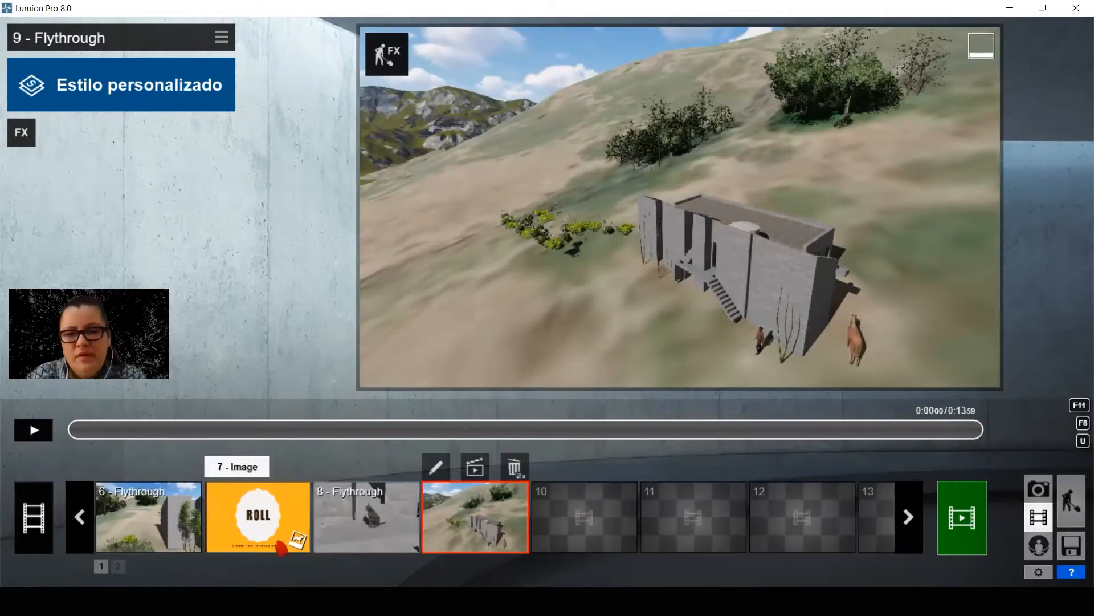
click(249, 532)
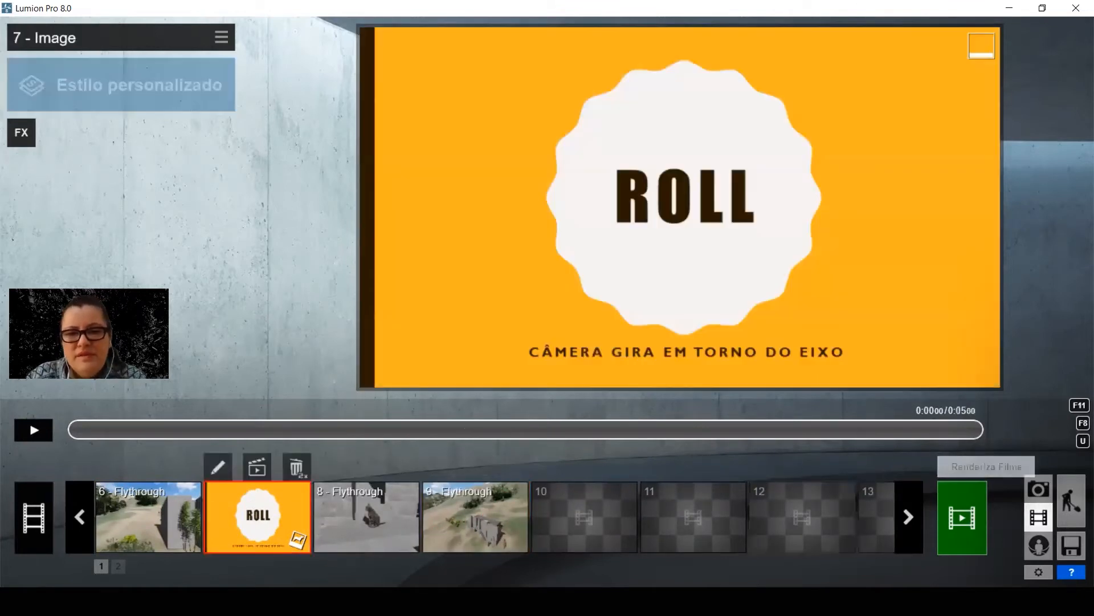
click(80, 533)
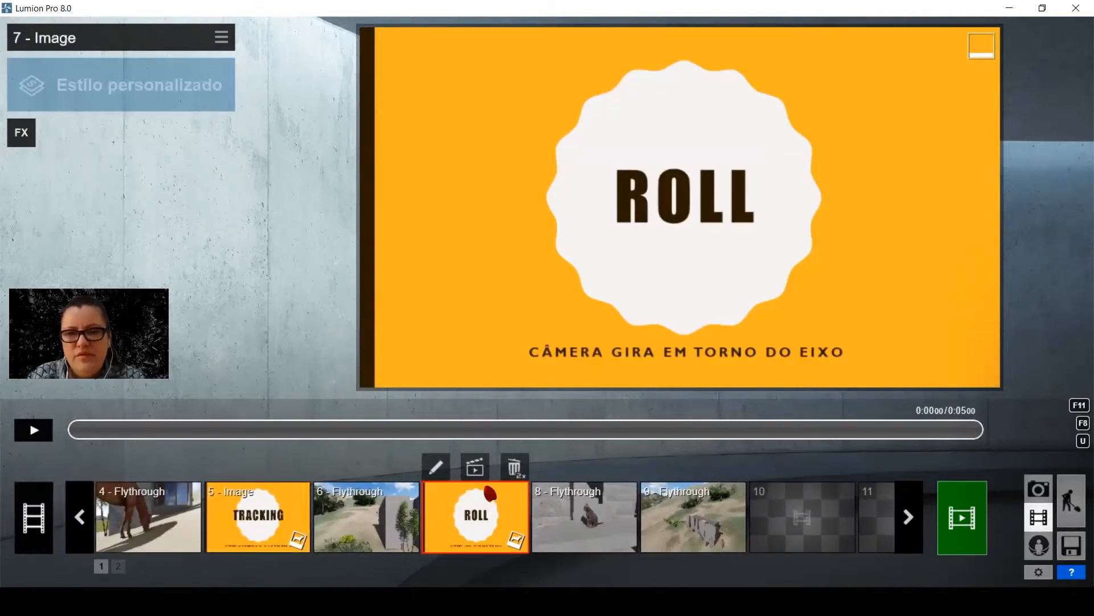
double_click(513, 473)
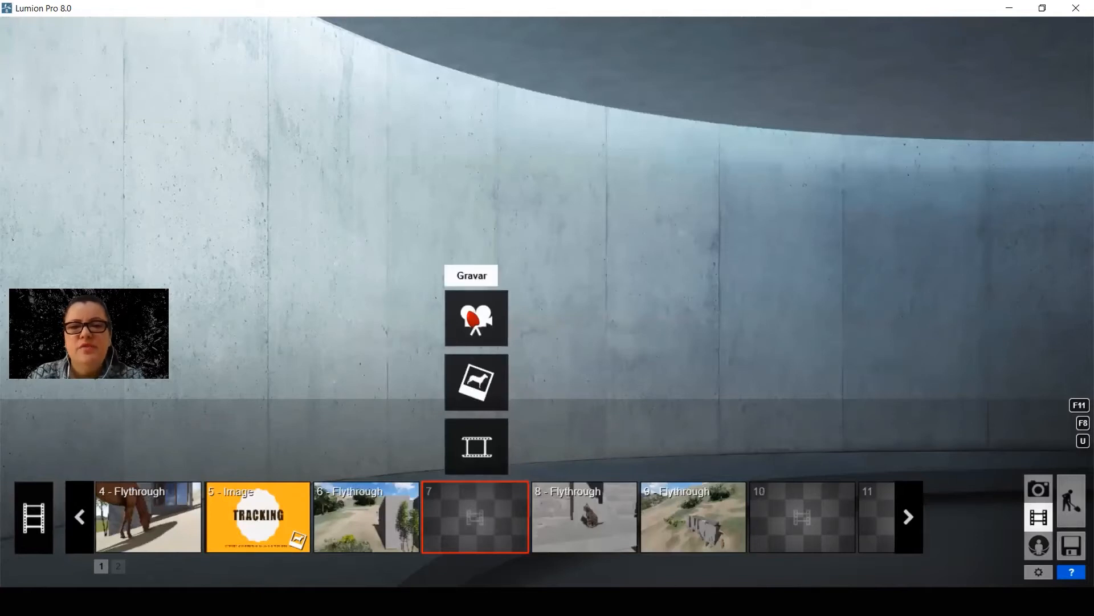
Record a static 4-second clip in slot 7 from two identical keyframes of the house corner with bamboo, preview it and save it
click(475, 319)
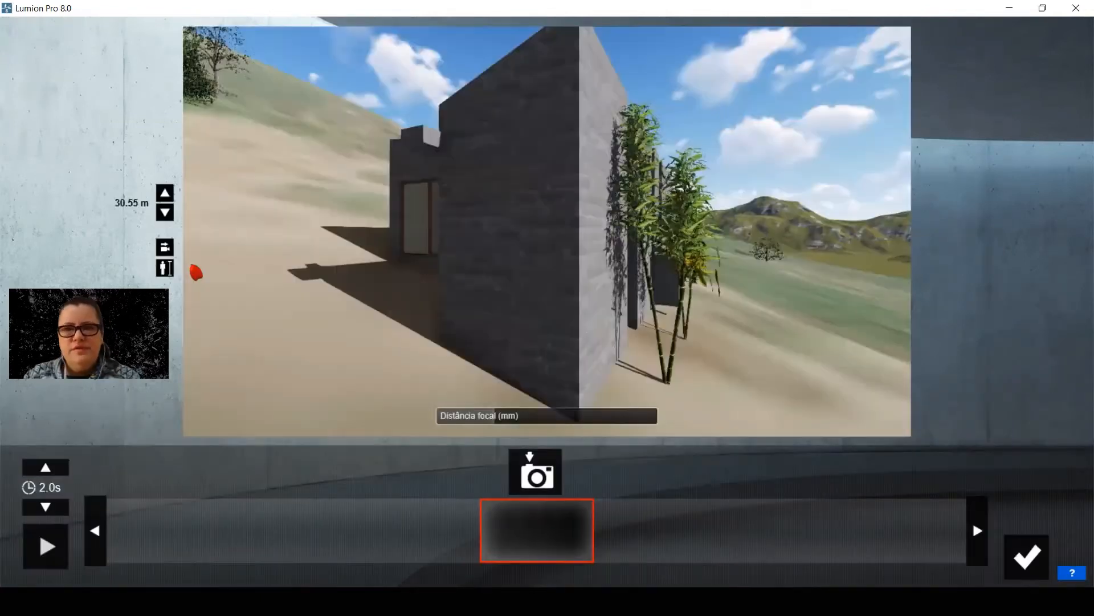
click(561, 481)
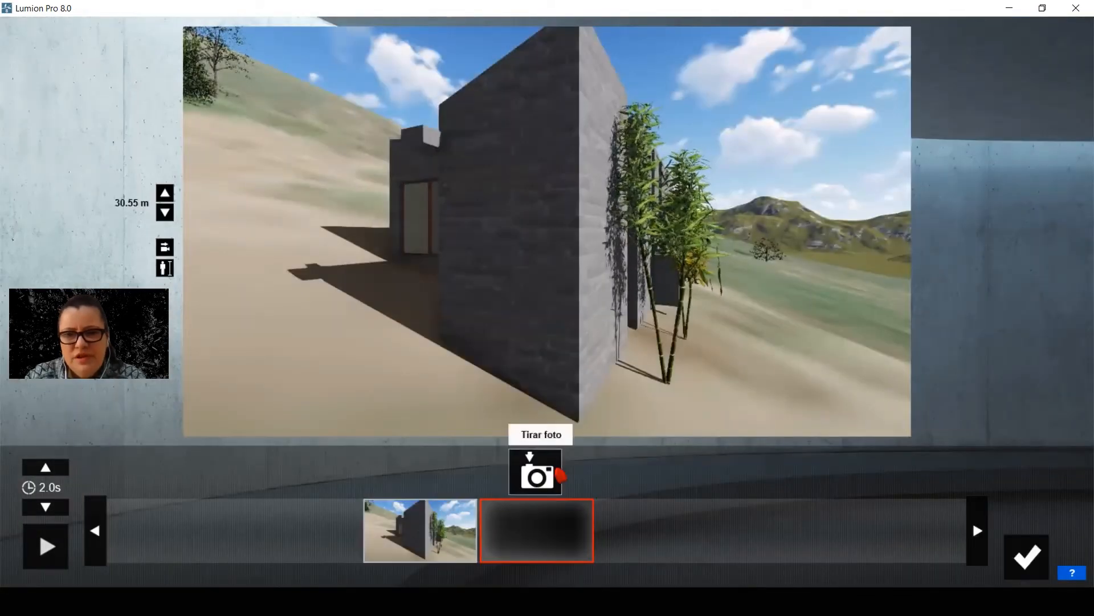
click(536, 472)
click(35, 558)
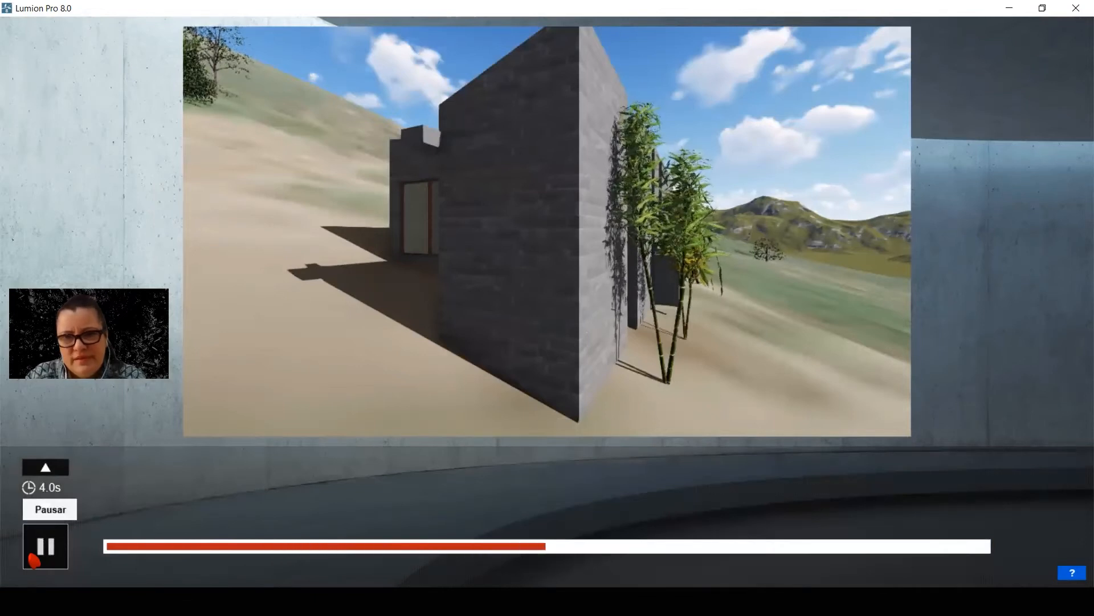
click(44, 549)
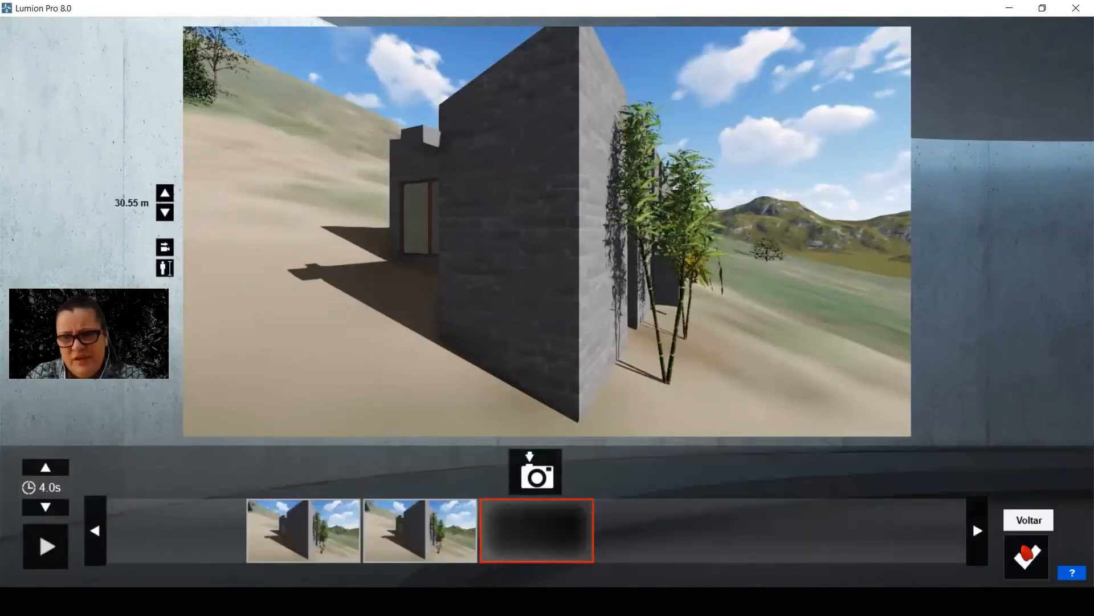
click(1026, 557)
Add the Câmera de mão effect to clip 7 and try its Inclinar setting, leaving it at 0.0
click(19, 137)
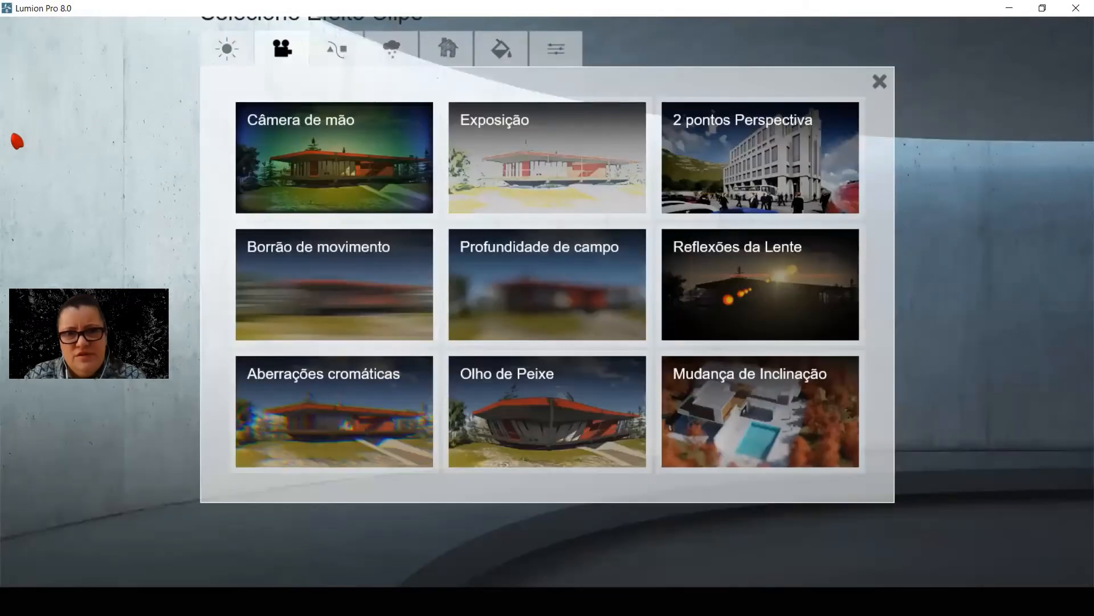
click(346, 152)
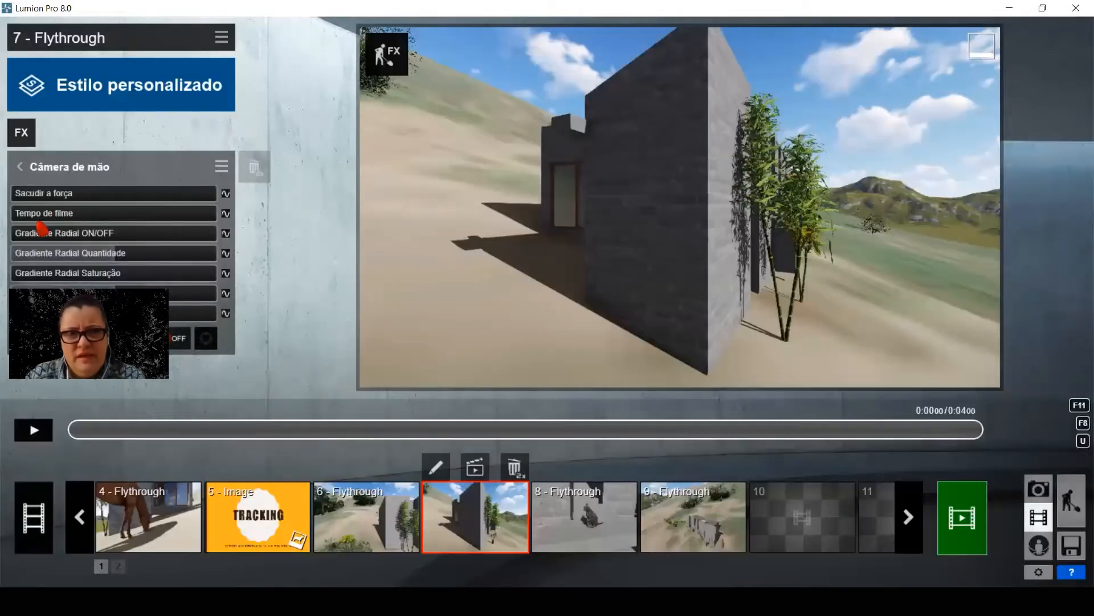
mouse_move(45, 261)
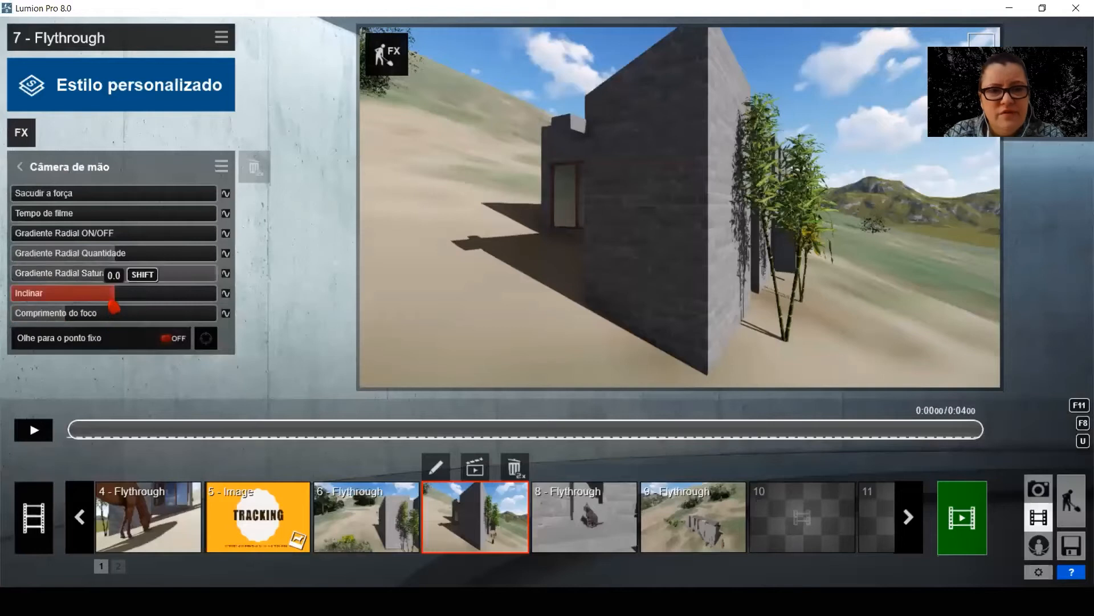
mouse_move(114, 300)
mouse_down()
mouse_move(96, 300)
mouse_move(159, 303)
mouse_move(119, 308)
mouse_up()
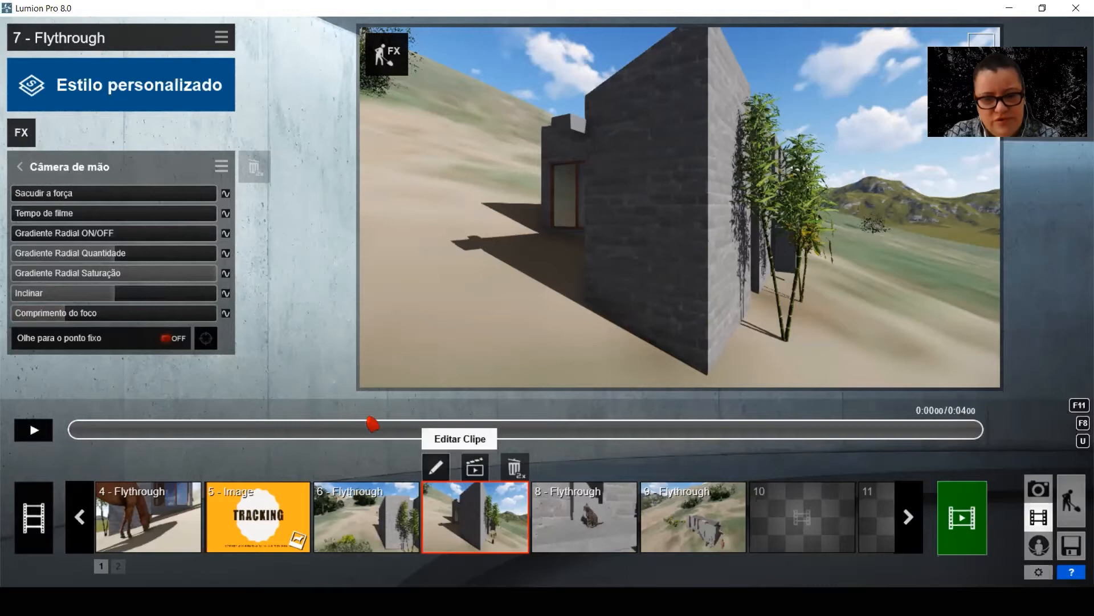
Create an Inclinar keyframe near the start of clip 7 and give it a slight camera tilt
click(73, 435)
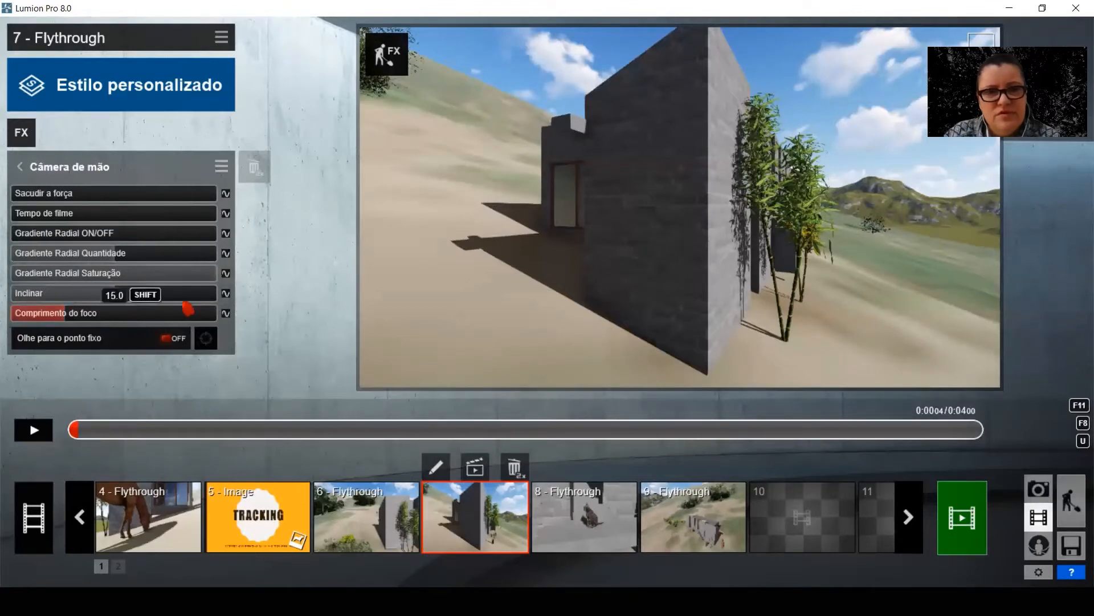
click(226, 293)
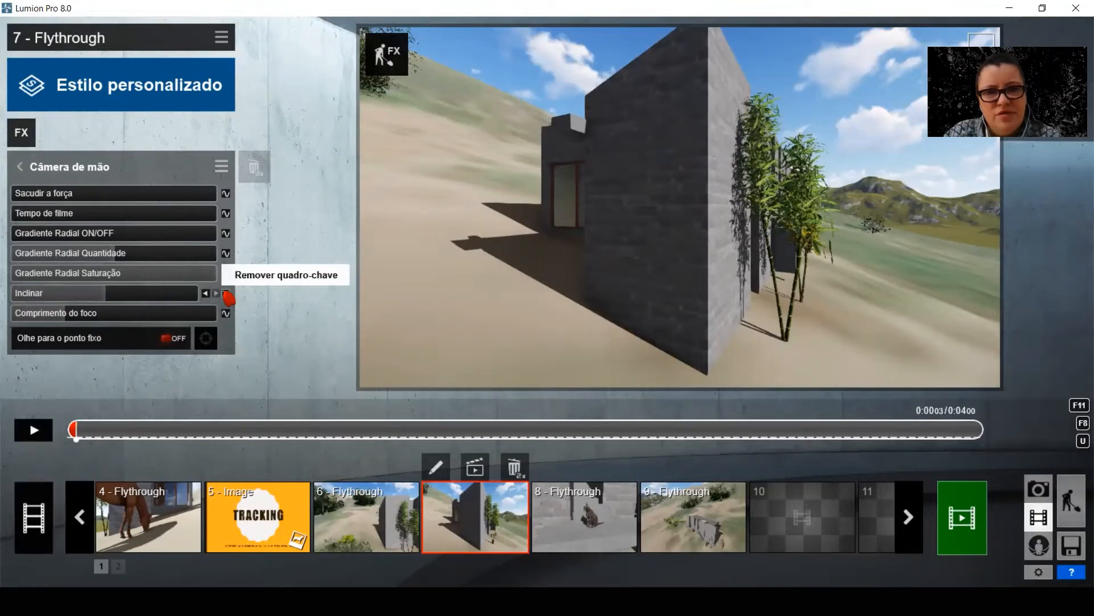
mouse_move(101, 302)
mouse_down()
mouse_move(80, 296)
mouse_move(118, 305)
mouse_up()
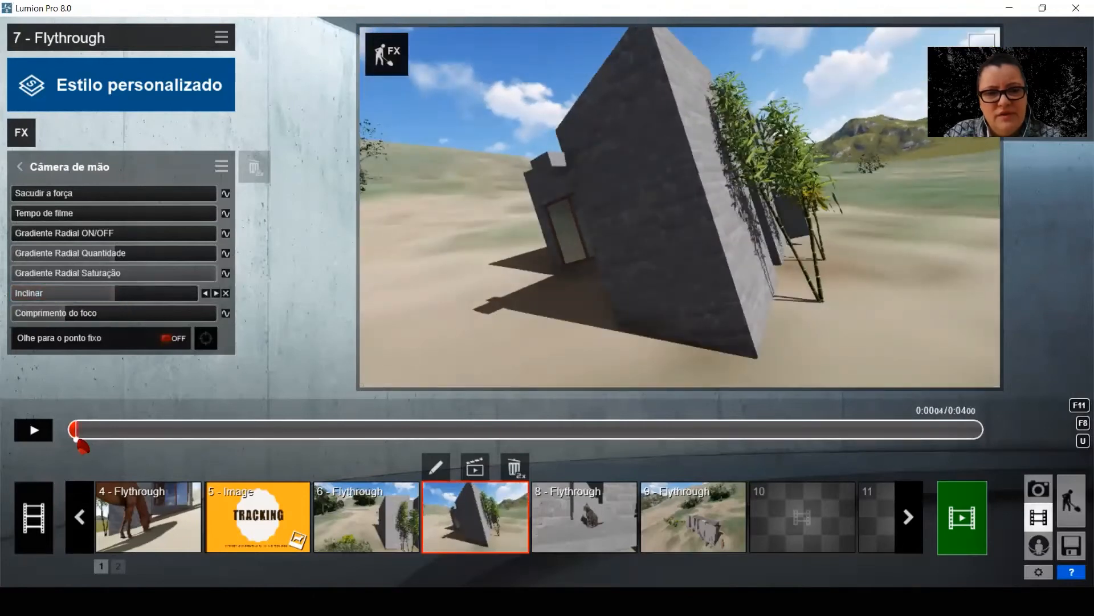
drag(109, 298, 115, 303)
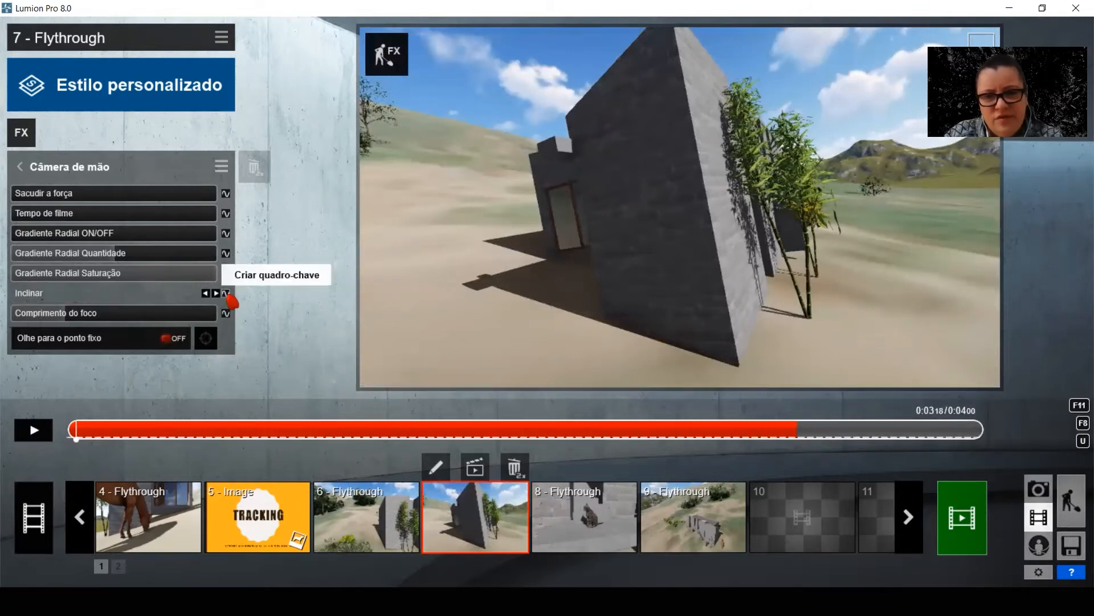
Create a second Inclinar keyframe at 0:03.19 in clip 7 with a much stronger tilt and play the roll
click(227, 293)
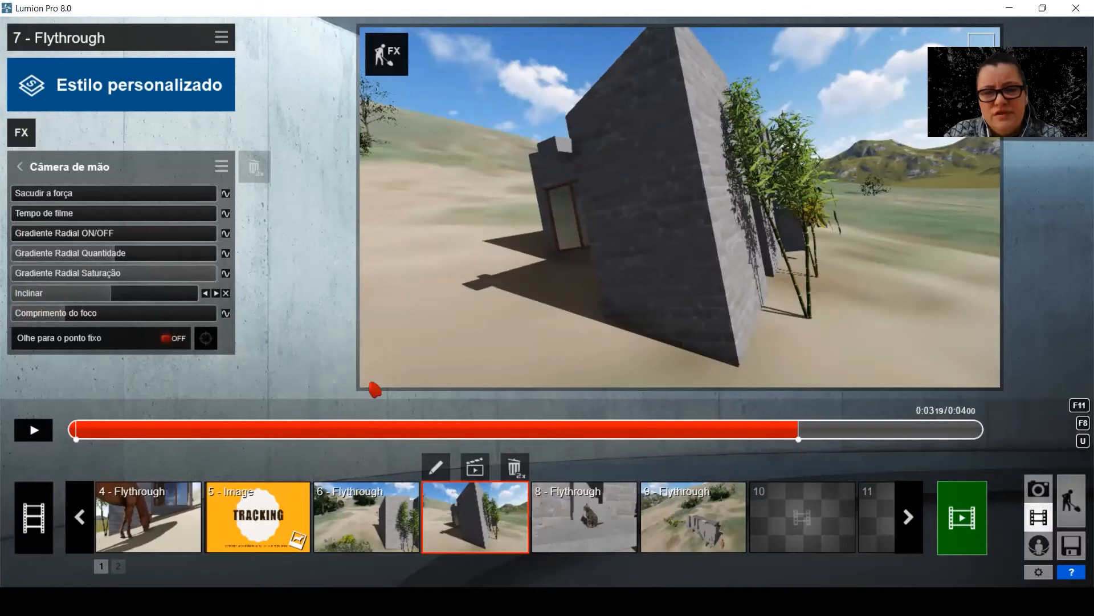
drag(111, 294, 78, 296)
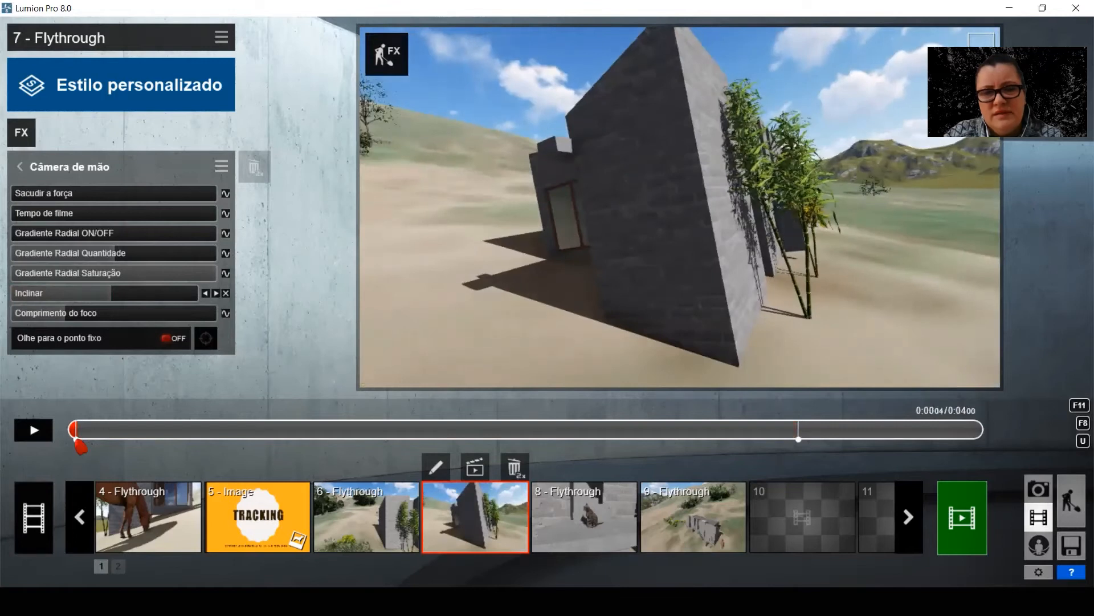
click(798, 429)
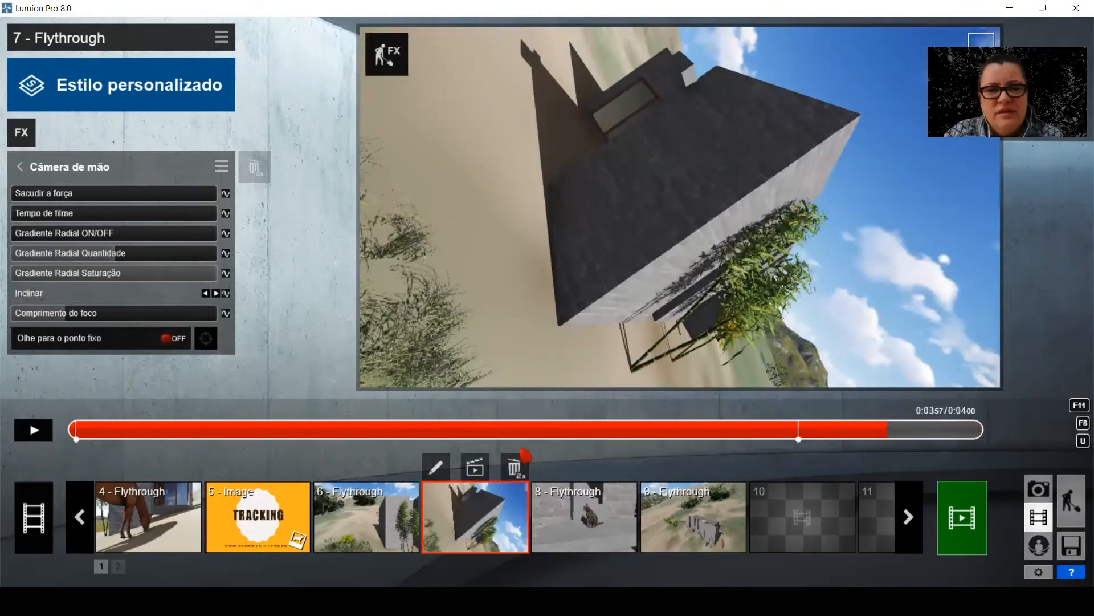
click(40, 435)
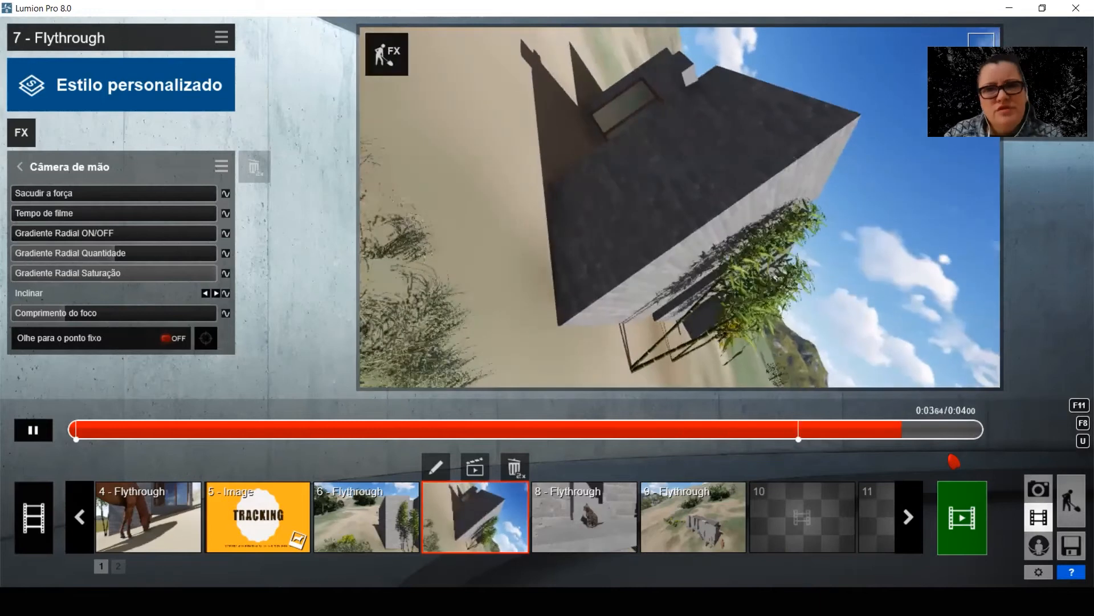
Preview the 10-second top-down flight over the house for clip 7 and save it
click(962, 518)
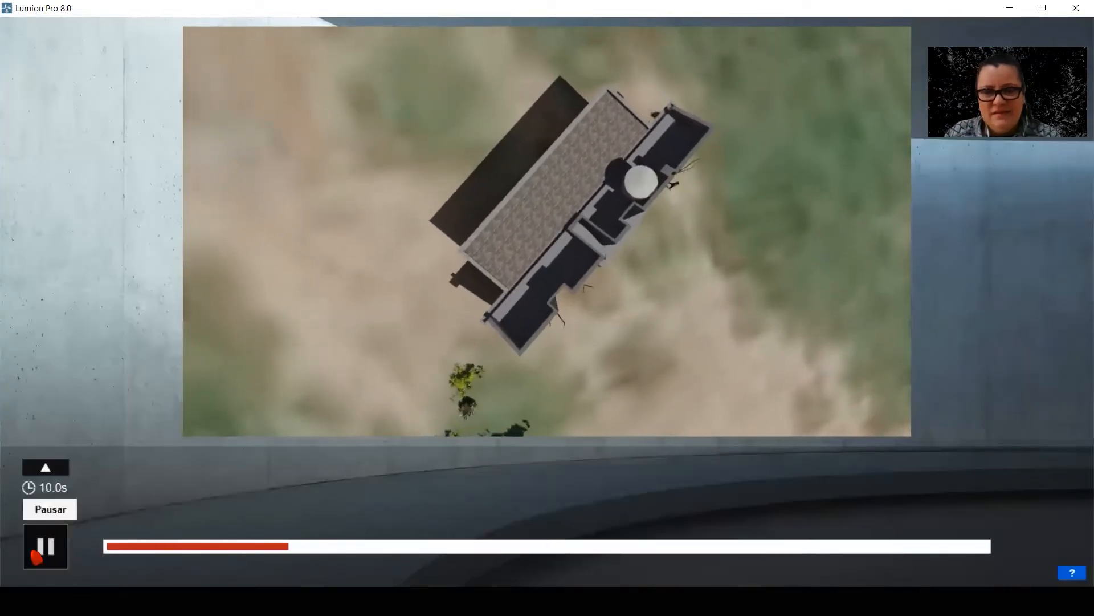
click(37, 550)
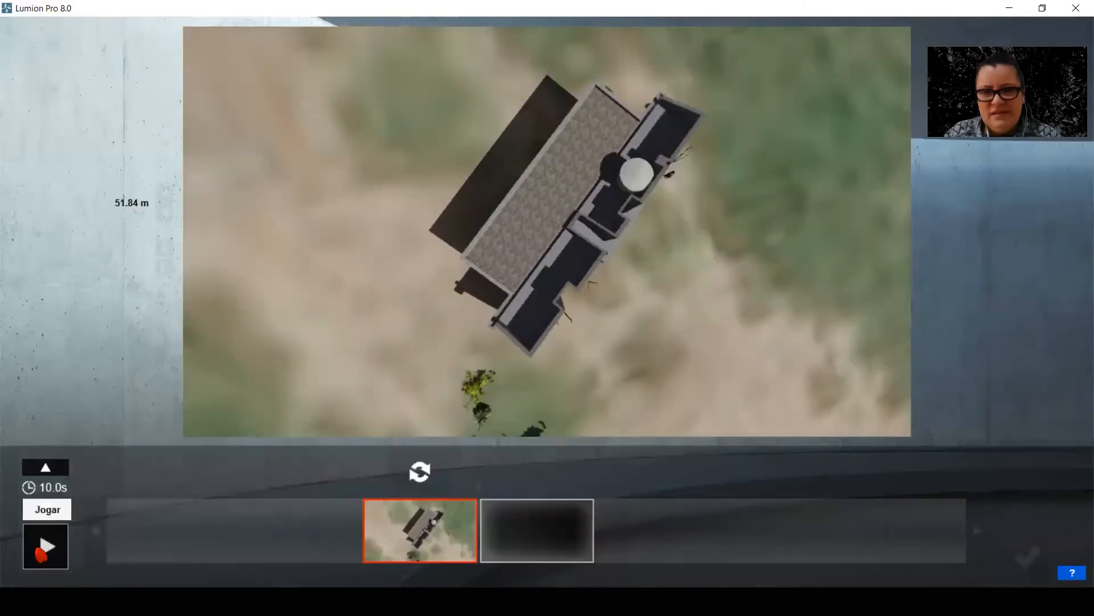
click(1014, 549)
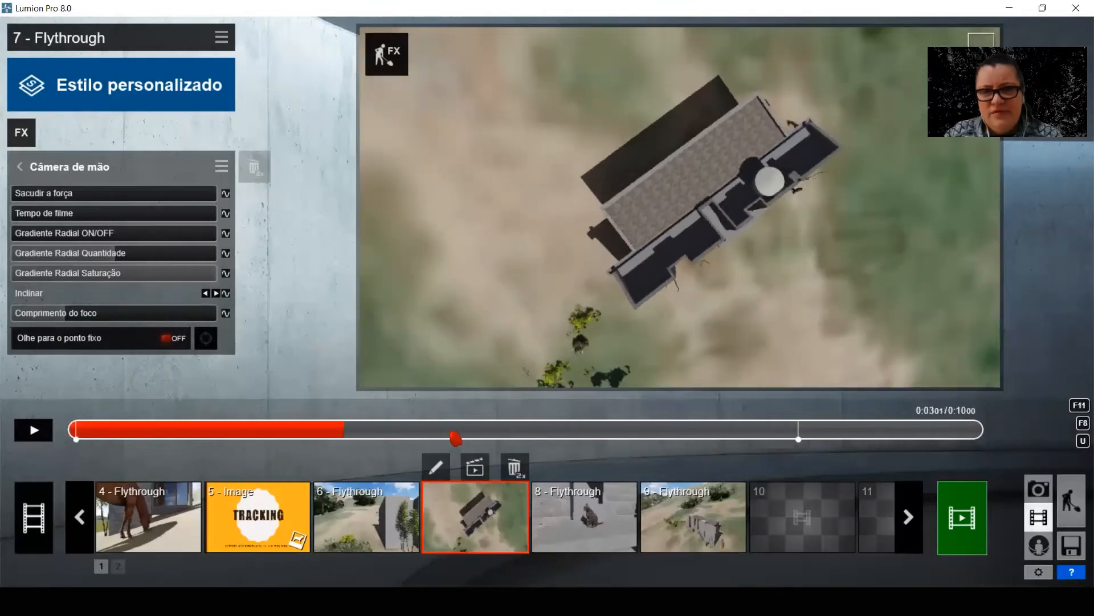
Examine the tilt at clip 7's two Inclinar keyframes by moving between them on the timeline
click(799, 433)
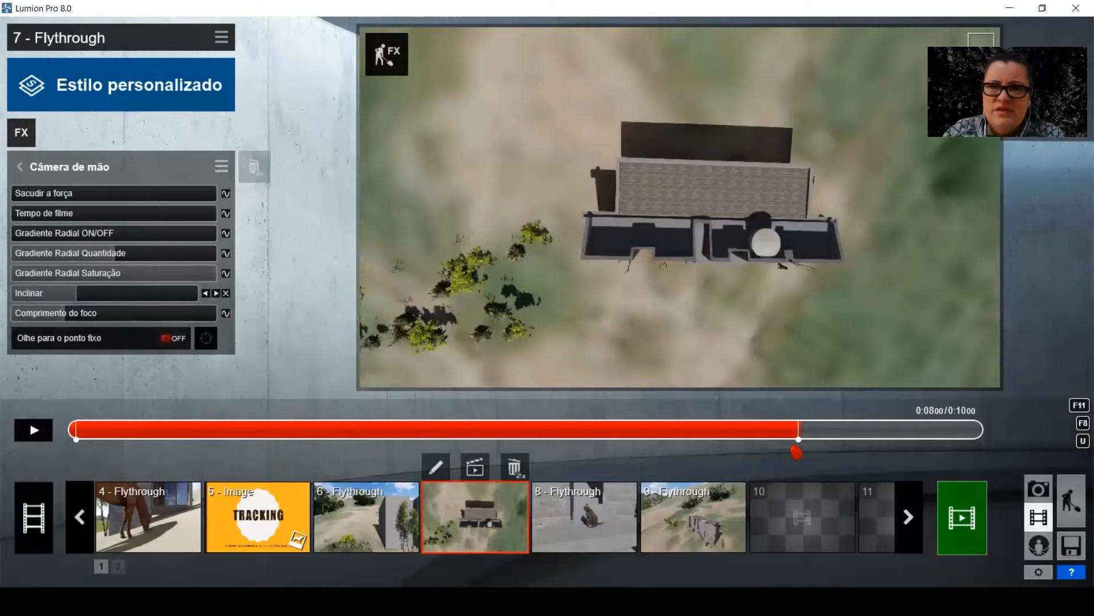
click(71, 437)
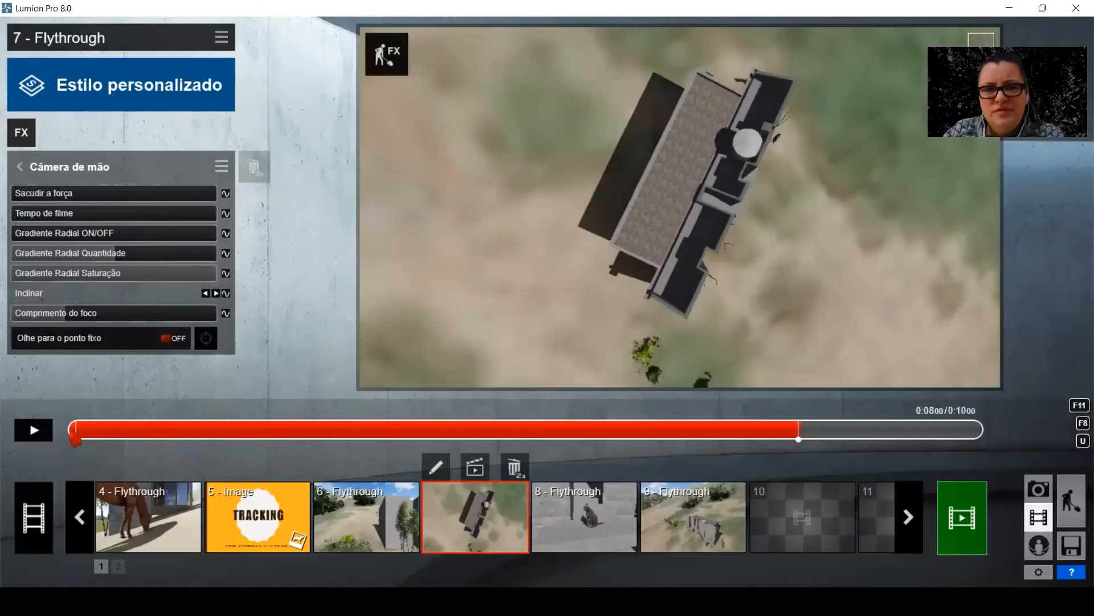
drag(788, 402, 751, 438)
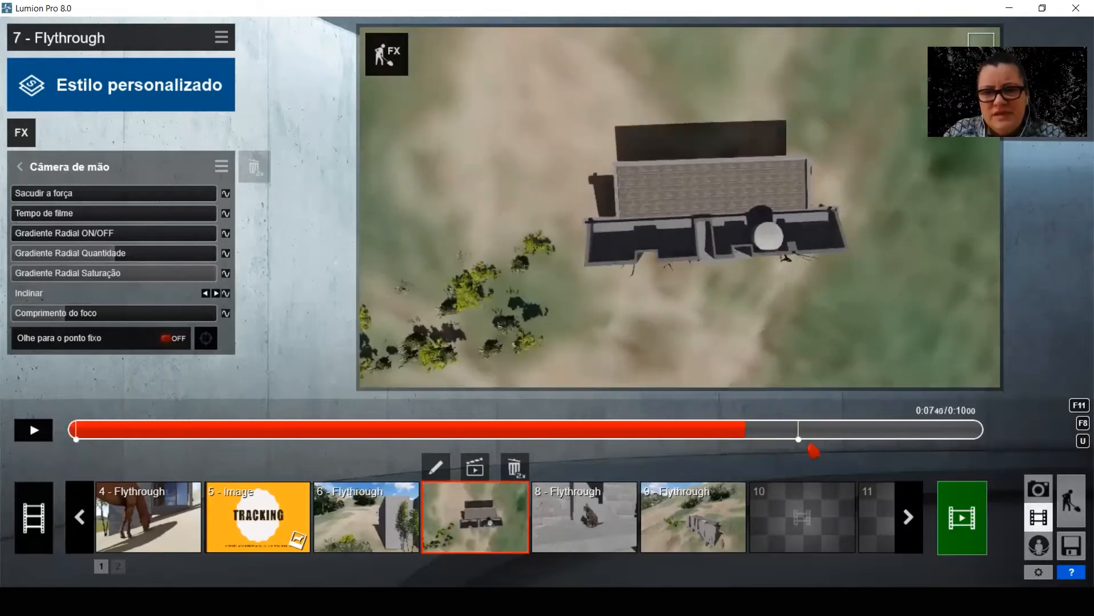
click(216, 293)
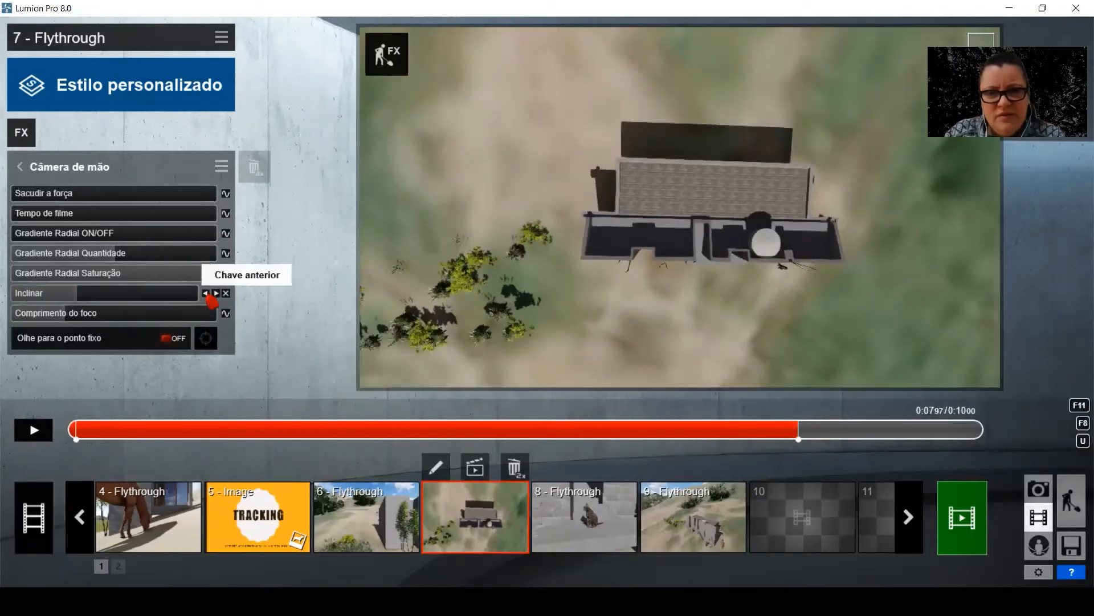
click(205, 293)
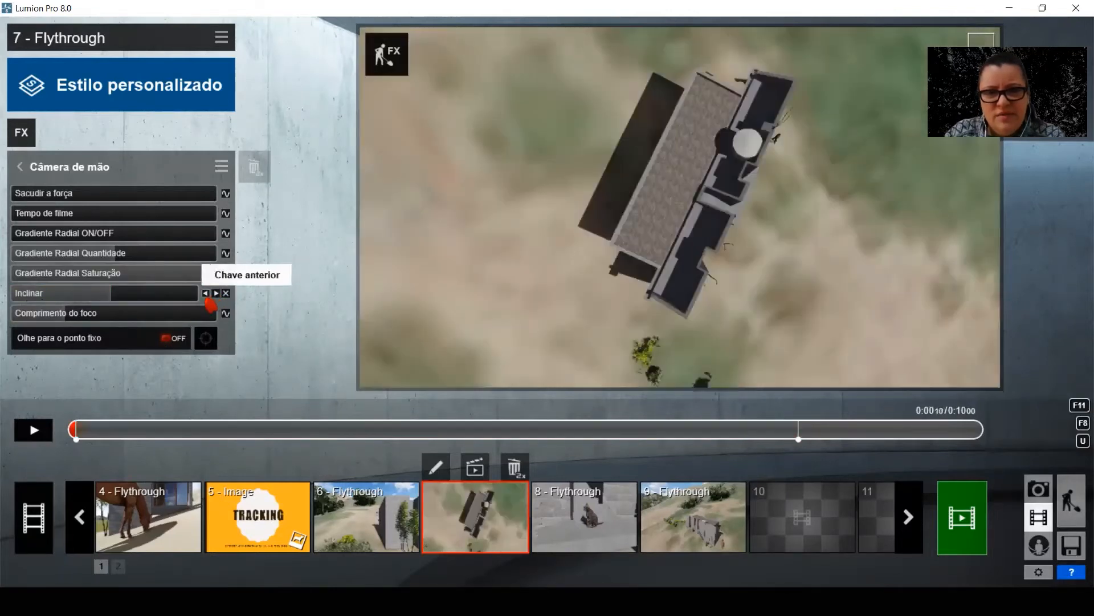
click(216, 293)
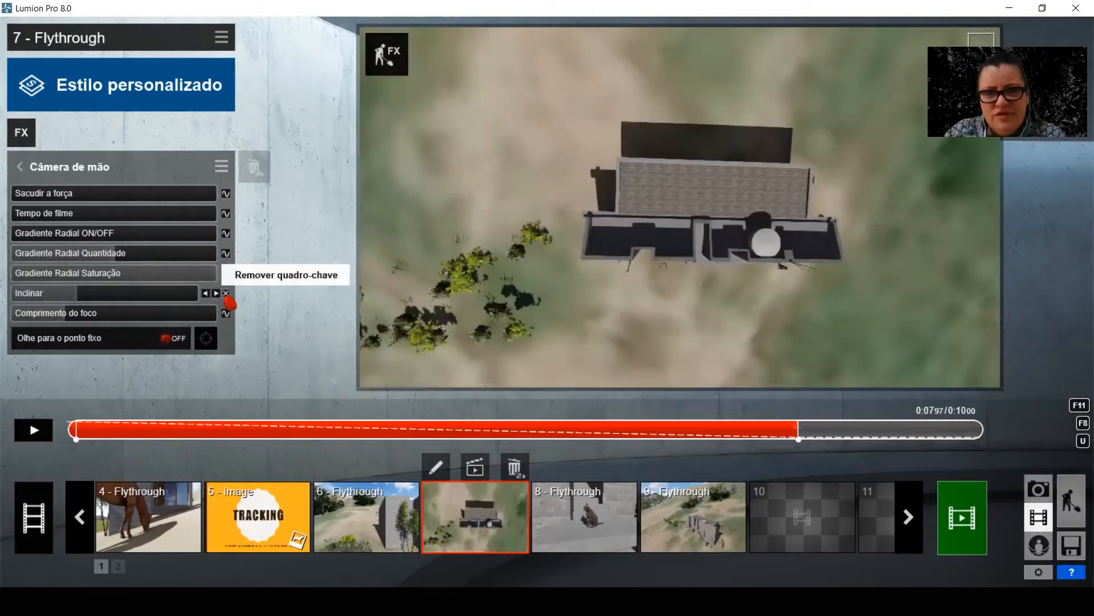
Remove the Inclinar keyframe at 0:07.97, create one at the end of clip 7 with the opposite tilt extreme, and play the roll
click(227, 293)
drag(838, 431, 992, 437)
click(226, 293)
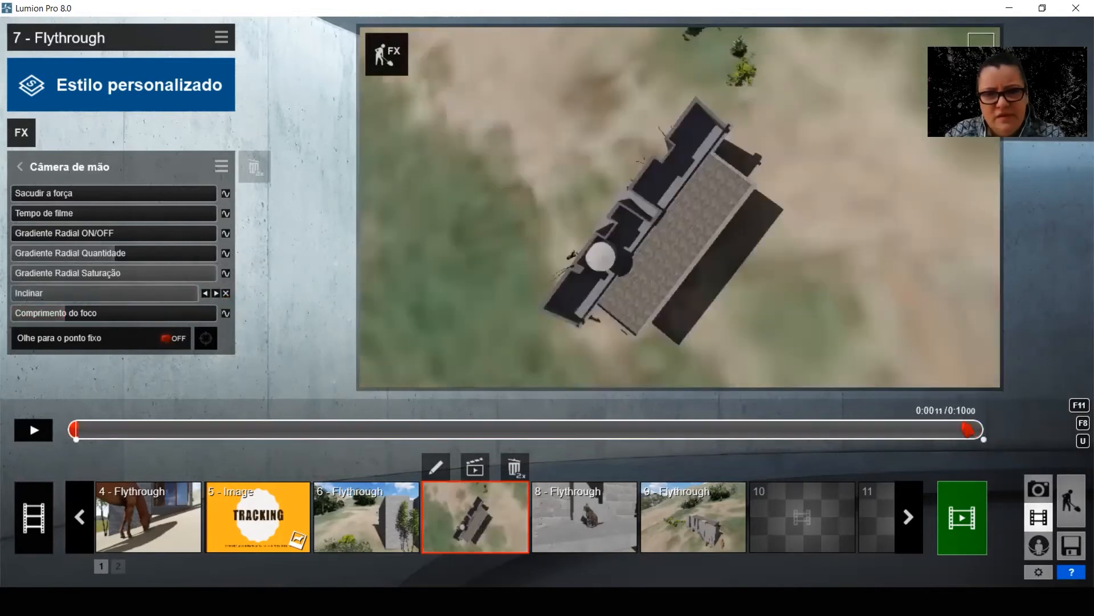
click(979, 437)
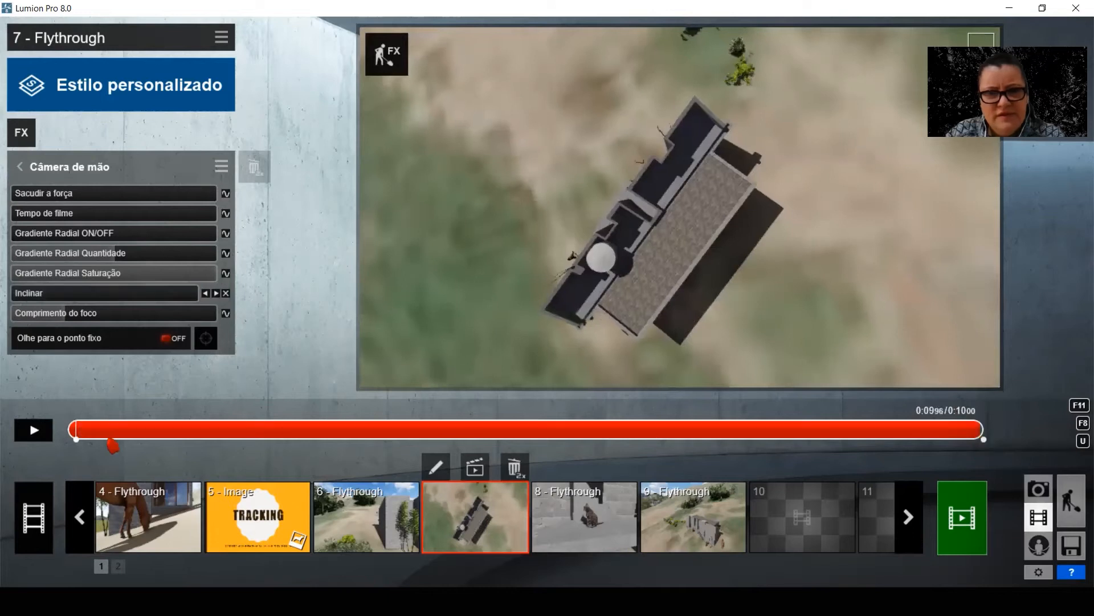
click(36, 434)
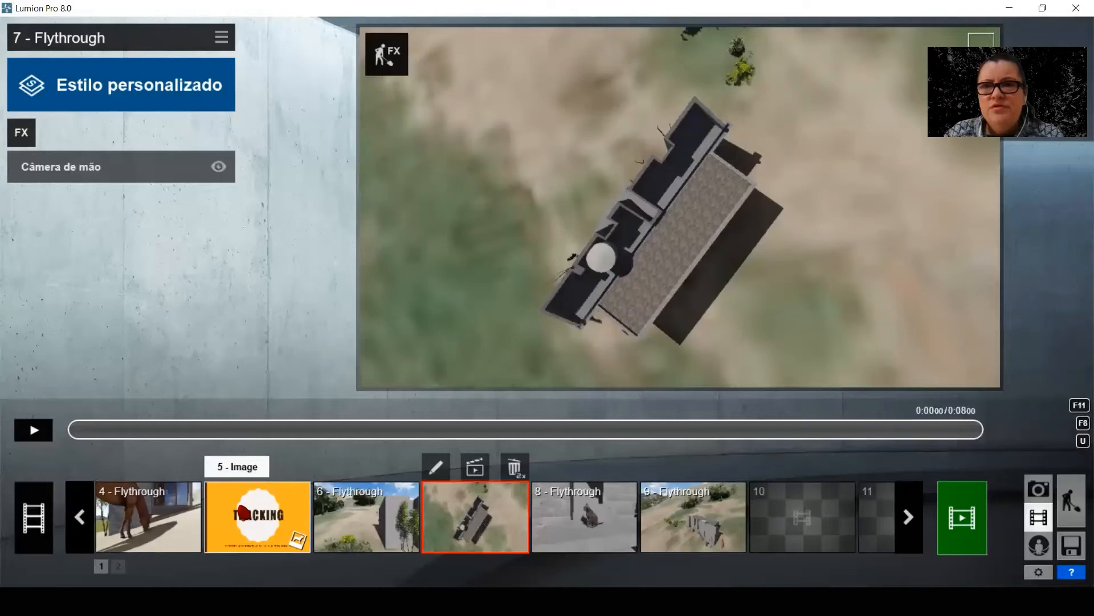
Delete the TRACKING image from slot 5 and start recording a new clip there
click(242, 513)
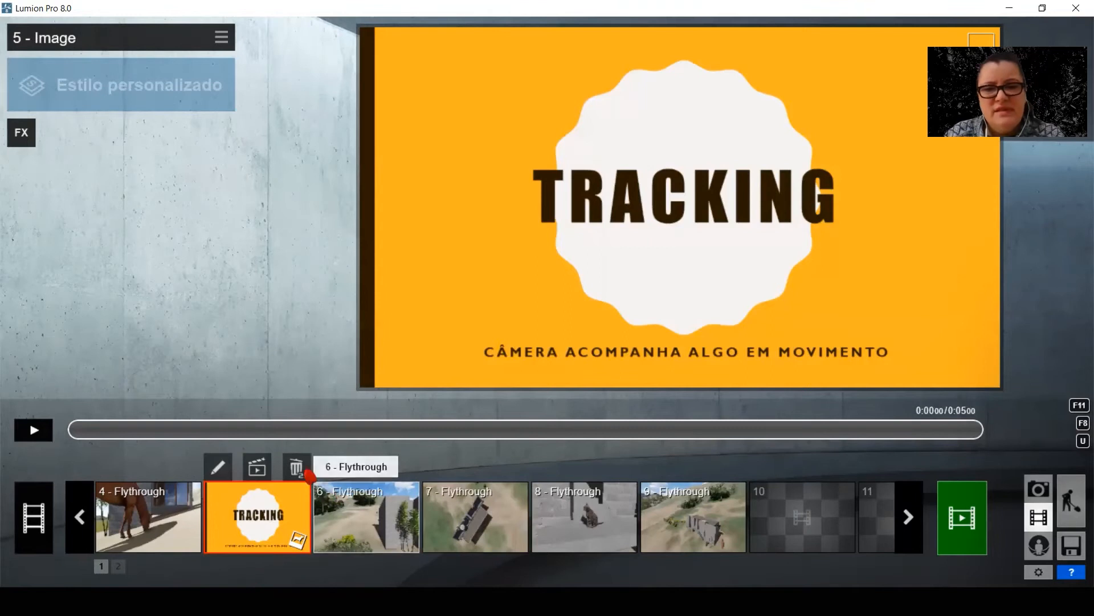
double_click(296, 467)
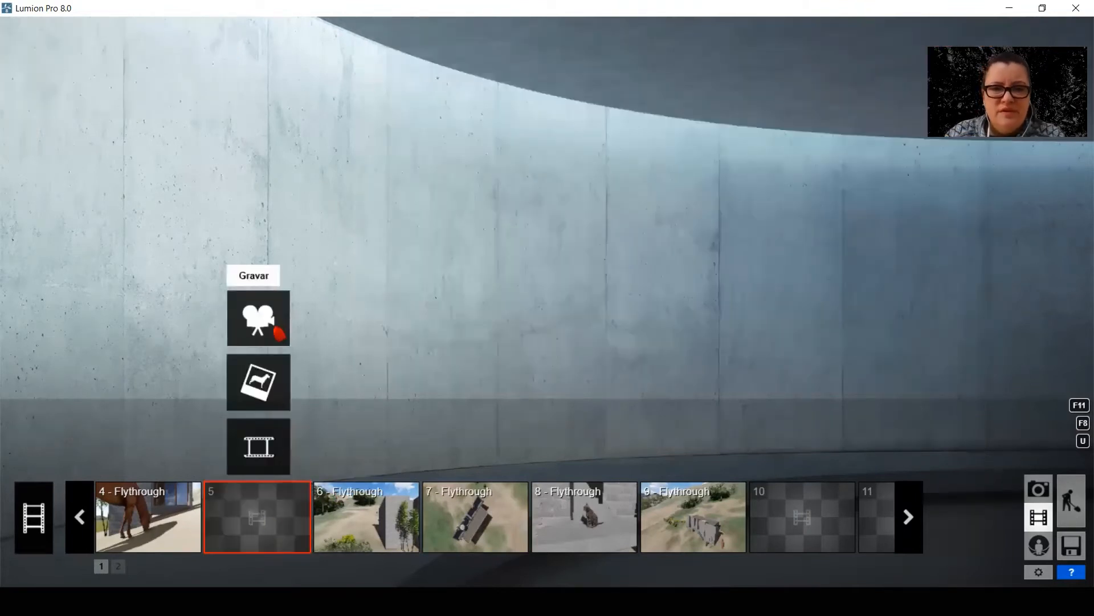
click(258, 318)
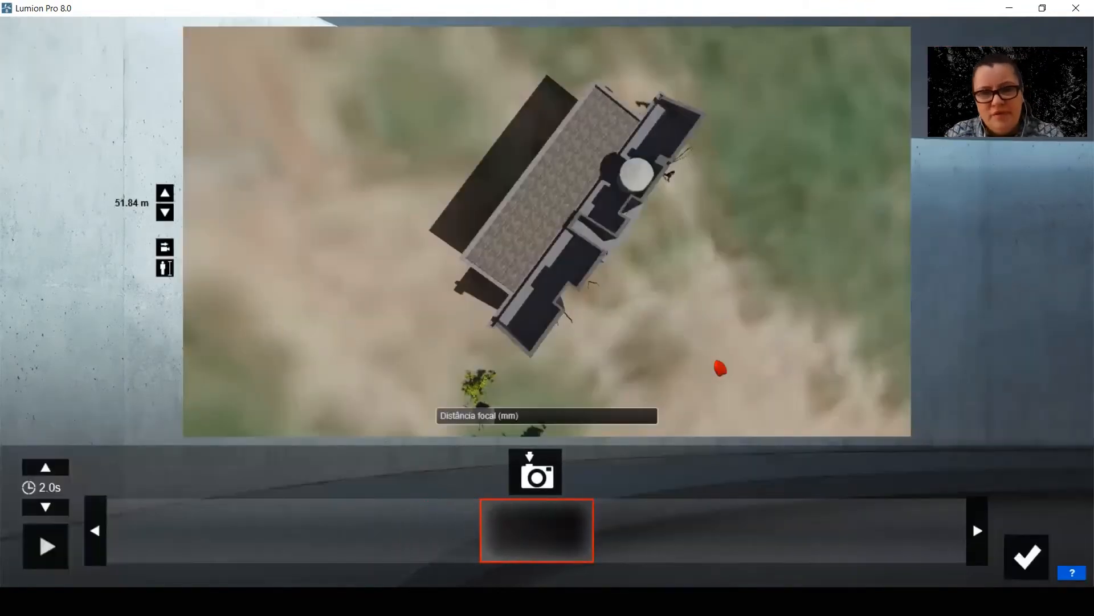
Frame the house corner with the stairs, walking person, bamboo and horse from slightly above, and capture it as the first keyframe
right_drag(651, 309, 711, 344)
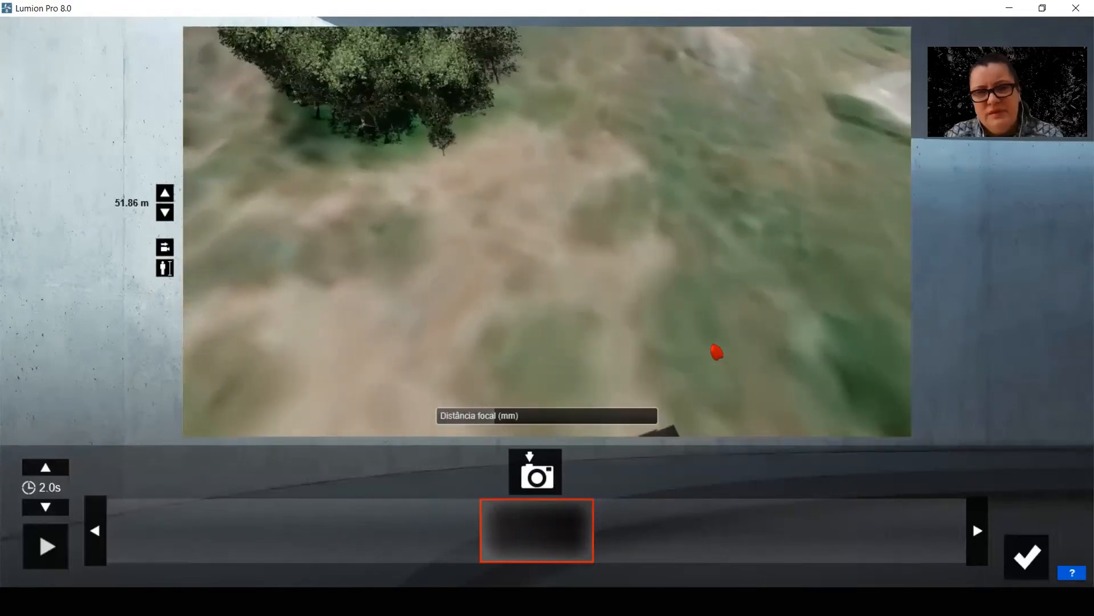
key(e)
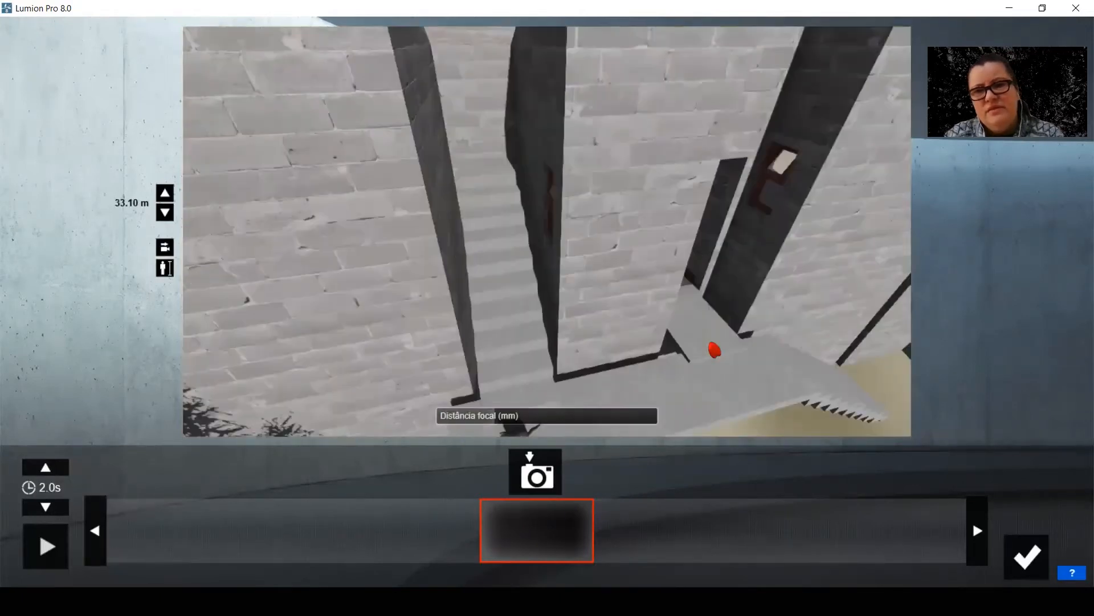
right_drag(798, 339, 729, 386)
key(s)
key(d)
key(d)
key(q)
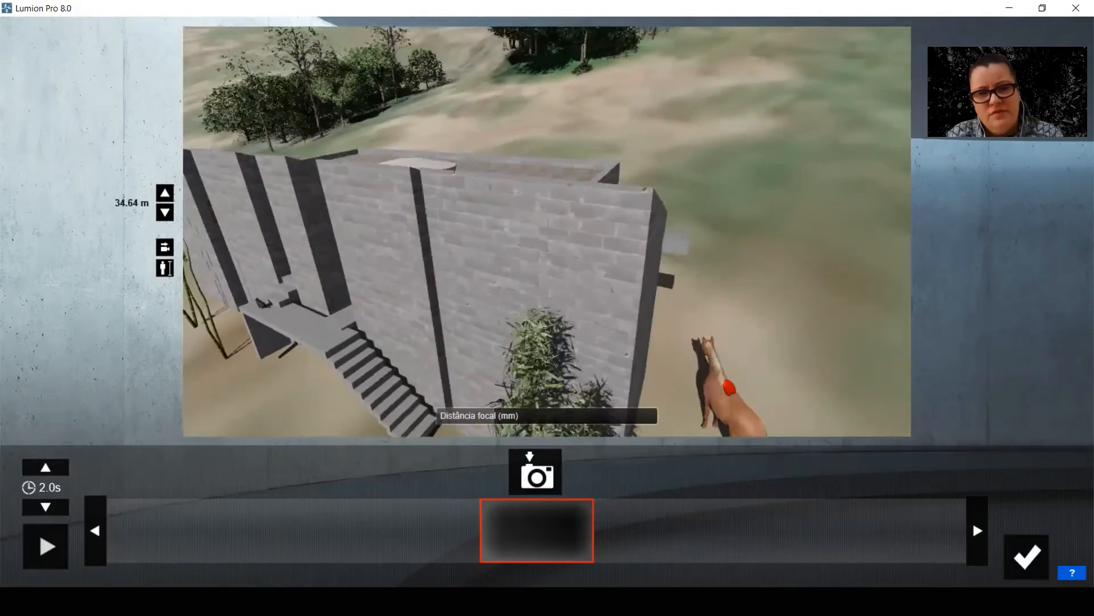
key(e)
right_drag(733, 374, 709, 374)
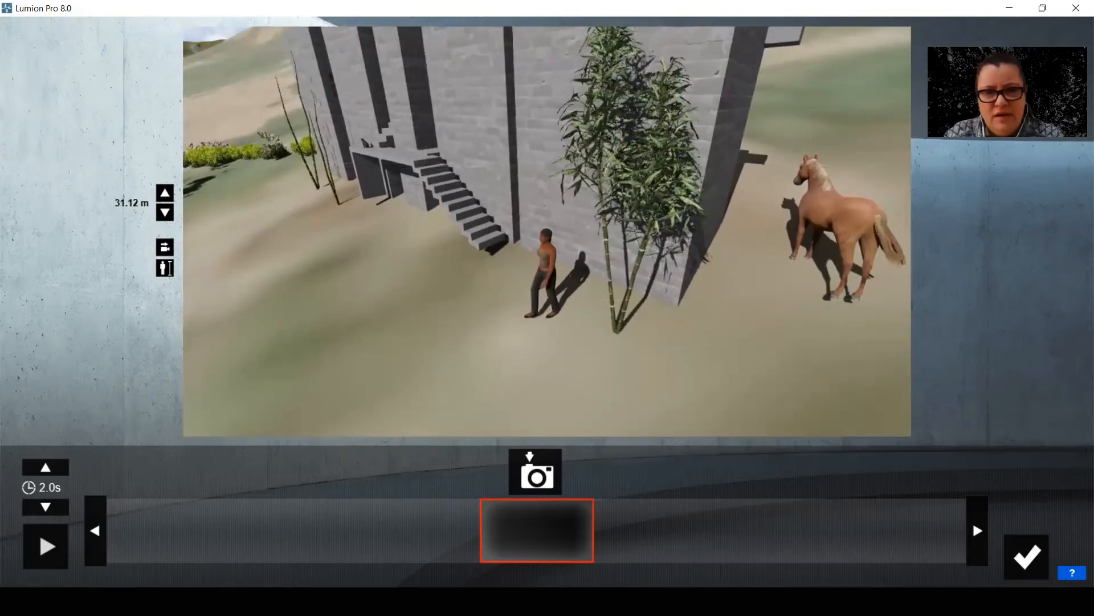
click(560, 455)
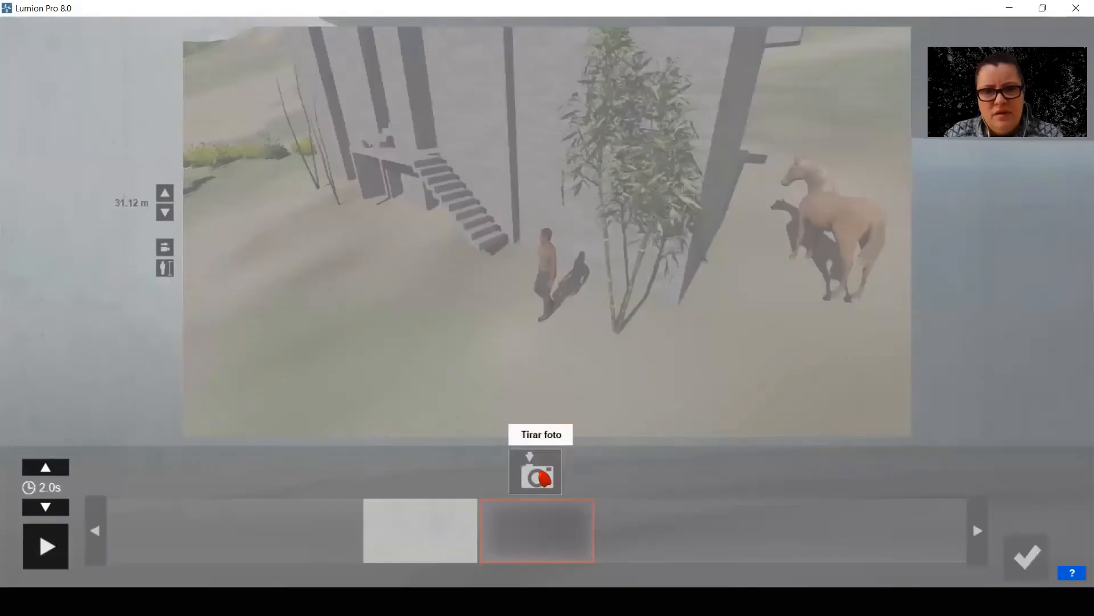
Capture a second keyframe turned toward the hillside beside the stairs and save the 4-second clip in slot 5
right_drag(547, 232, 422, 219)
click(548, 468)
click(1027, 557)
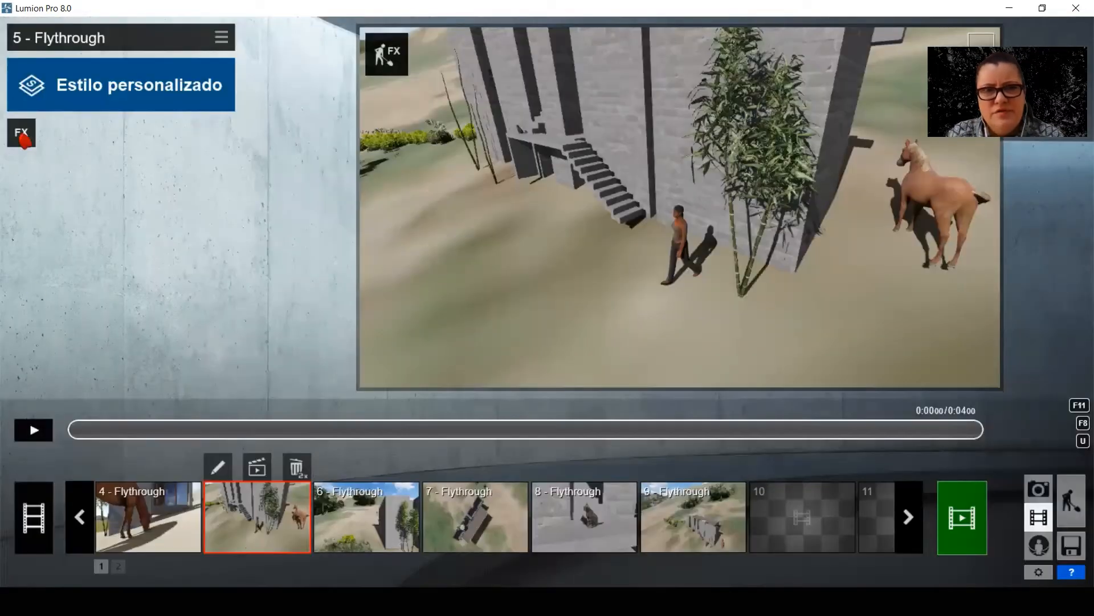
Add the Mover effect from Cena e Animação to clip 5 and open its movement editor
click(24, 133)
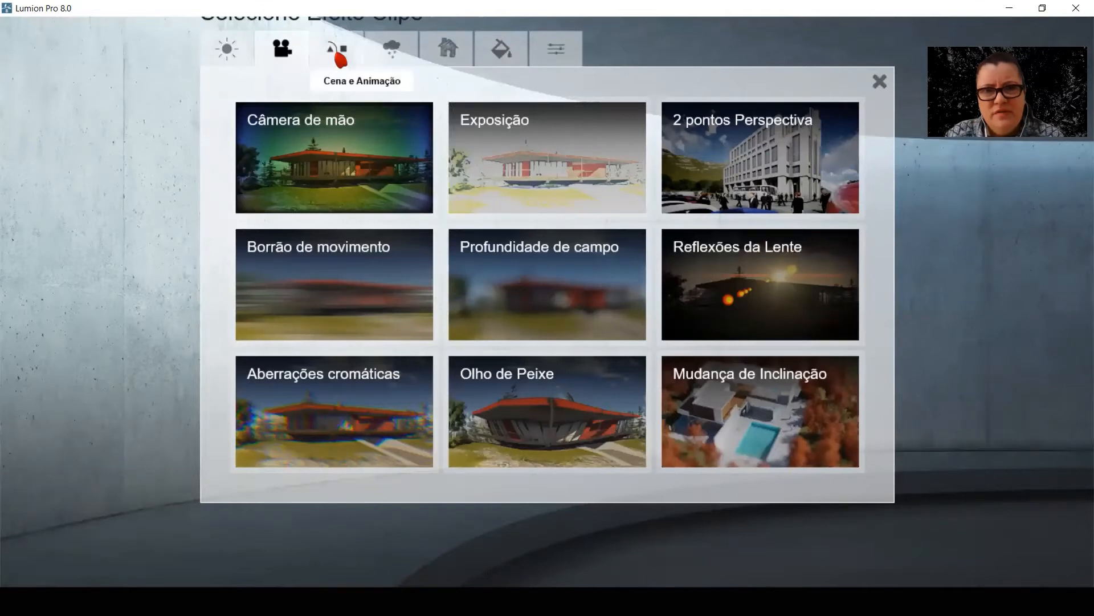
click(340, 56)
click(516, 127)
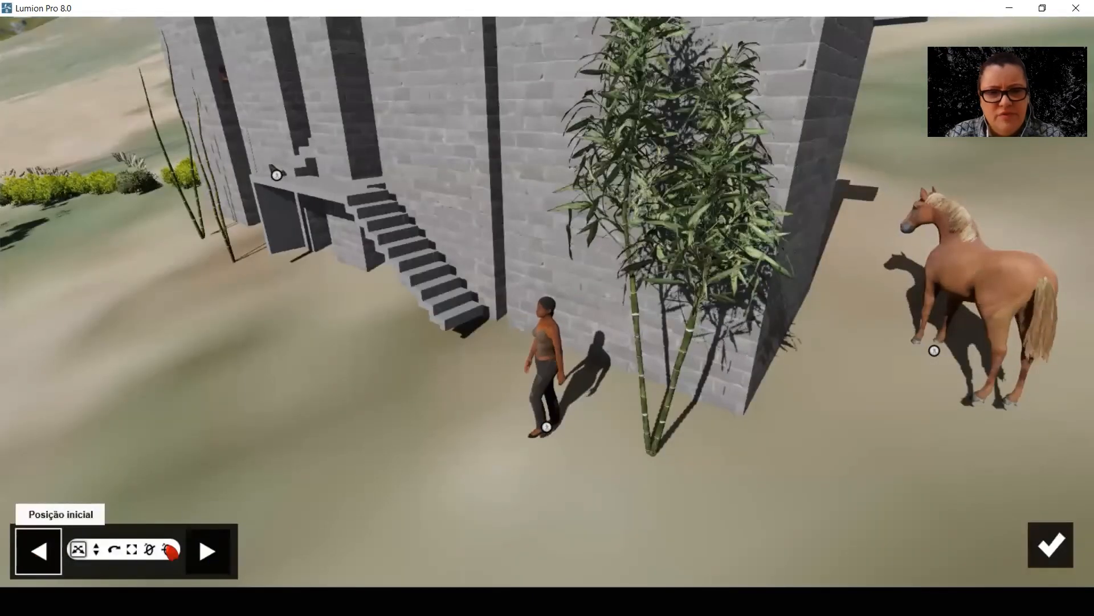
Place the walking person's start position in front of the bamboo and end position beyond the stairs, and apply the movement
click(214, 568)
click(25, 560)
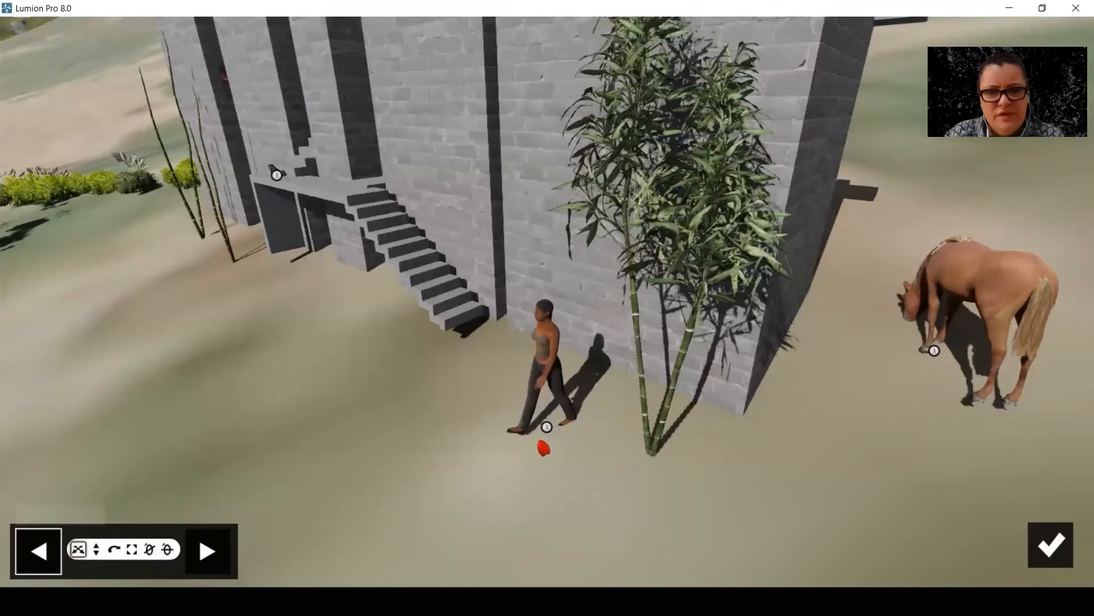
click(208, 551)
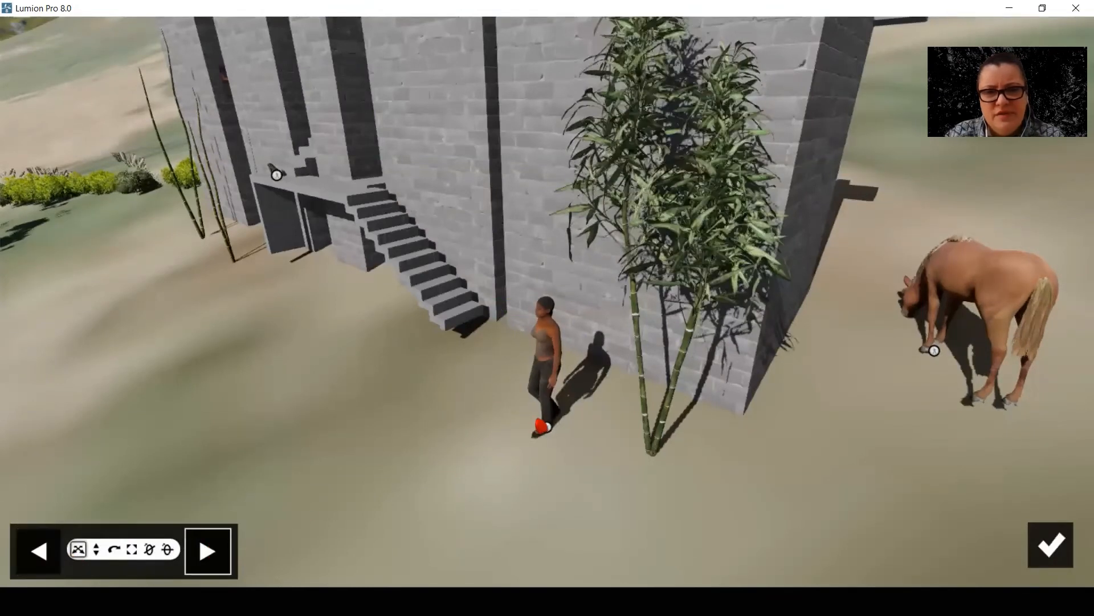
drag(546, 427, 81, 314)
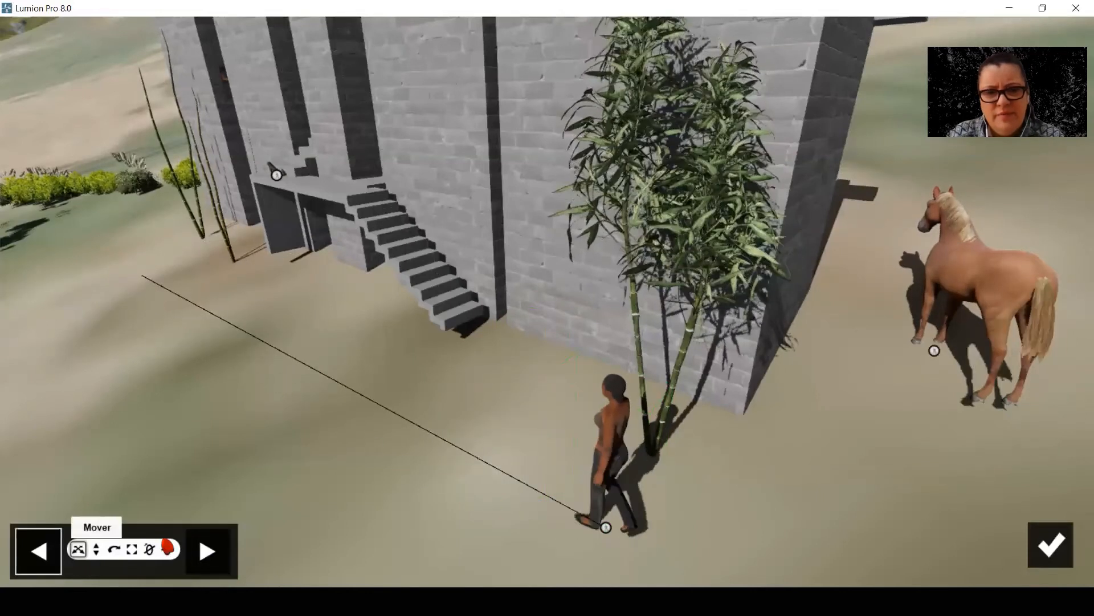
click(207, 551)
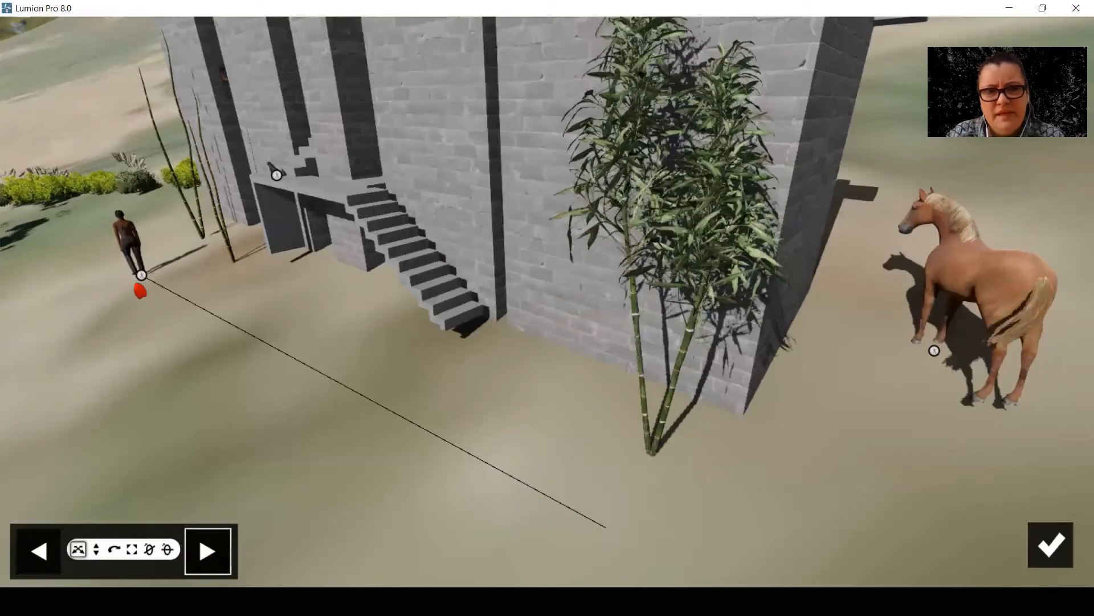
click(1050, 545)
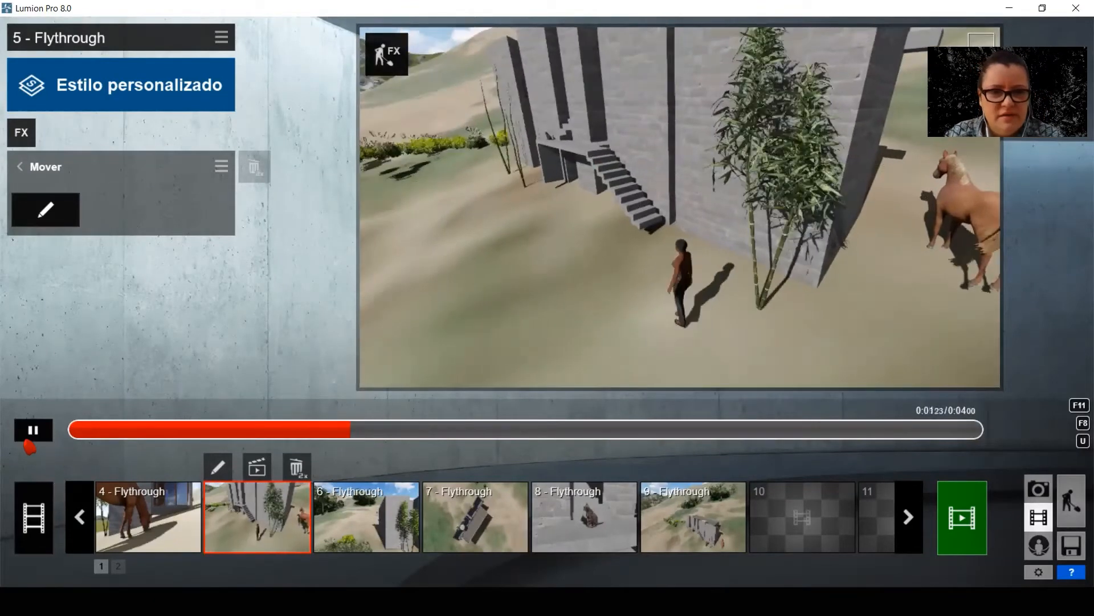
Replace clip 5's keyframes with a single one taken close behind the walking person, with the camera levelled to the horizontal
click(217, 468)
right_drag(672, 432, 621, 410)
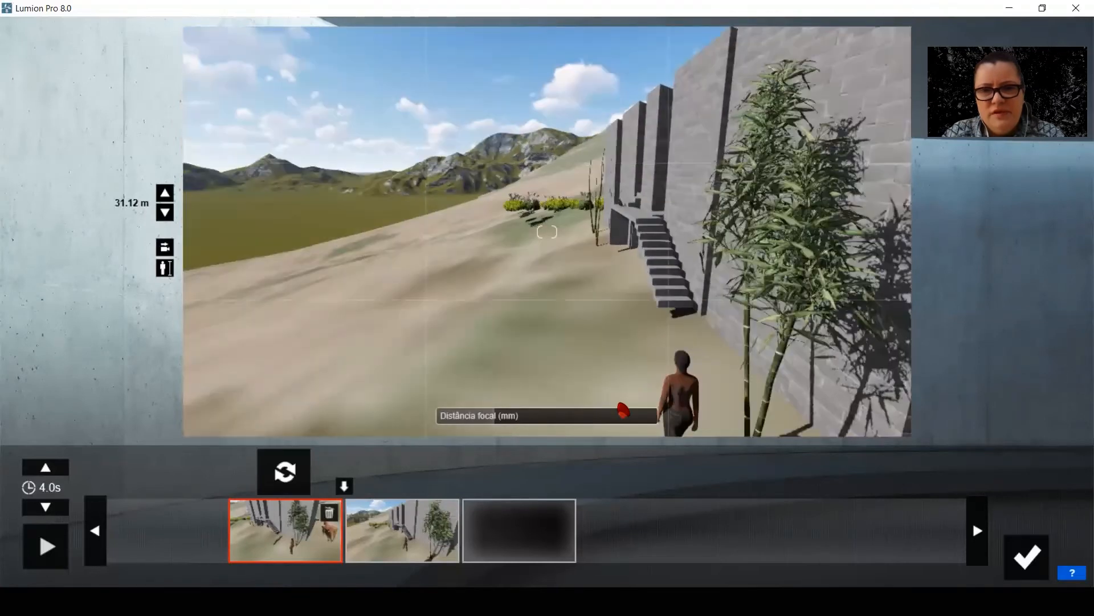
key(d)
key(w)
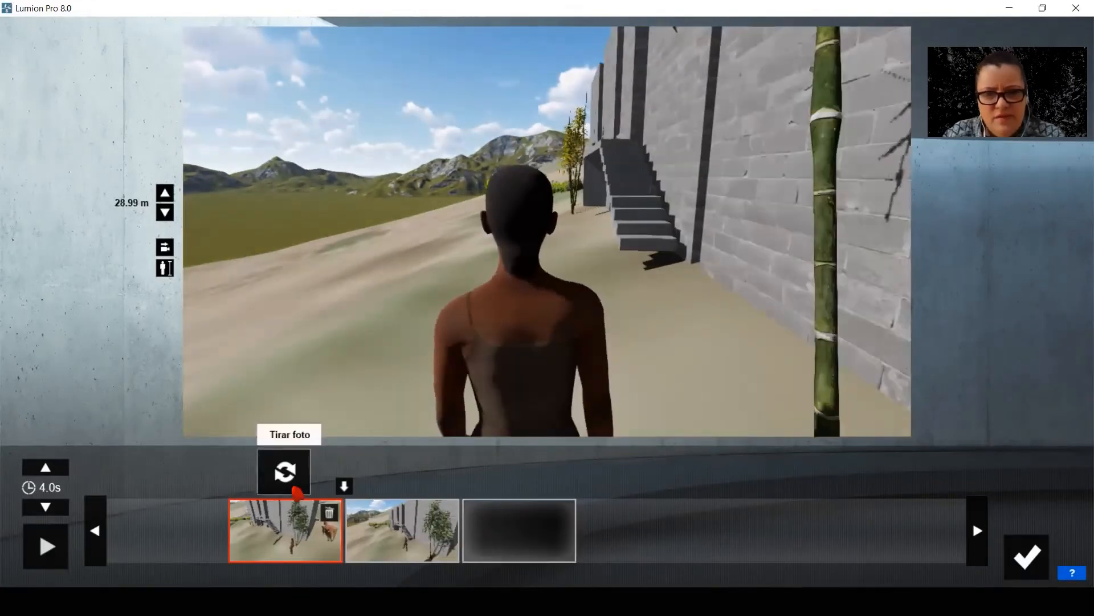
click(294, 484)
click(329, 512)
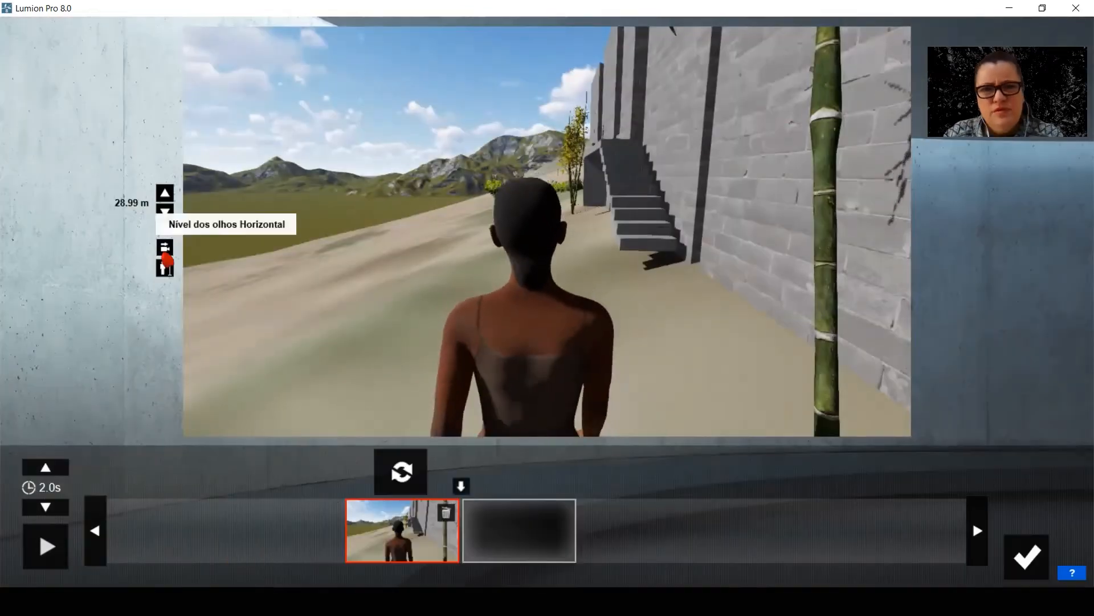
click(165, 246)
click(400, 472)
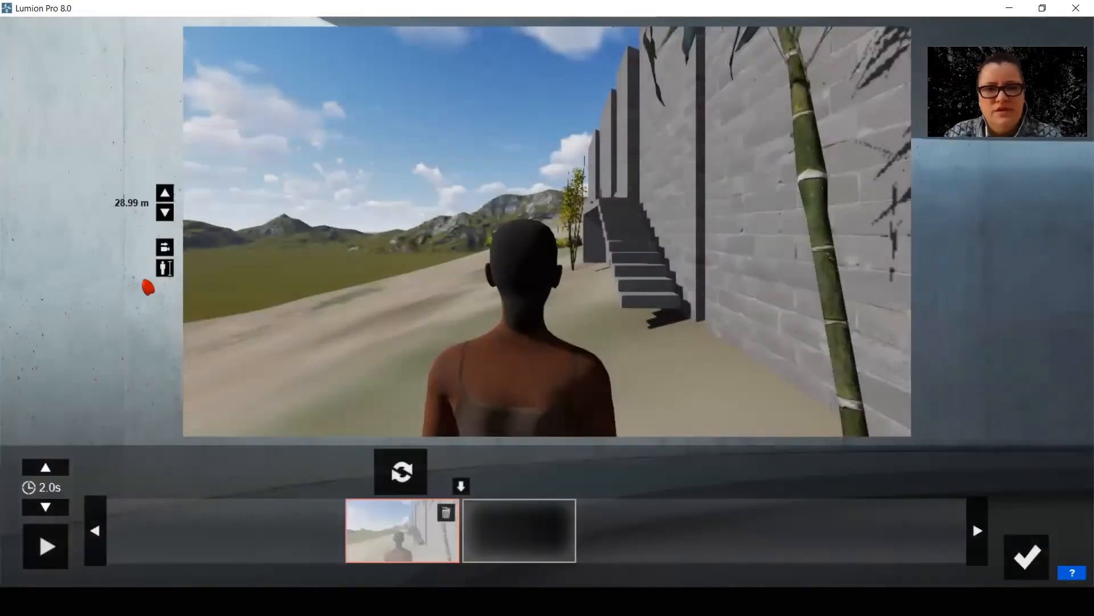
Move the camera forward past the stairs, capture the second keyframe and set clip 5's duration to 10 seconds
scroll(369, 393, up, 5)
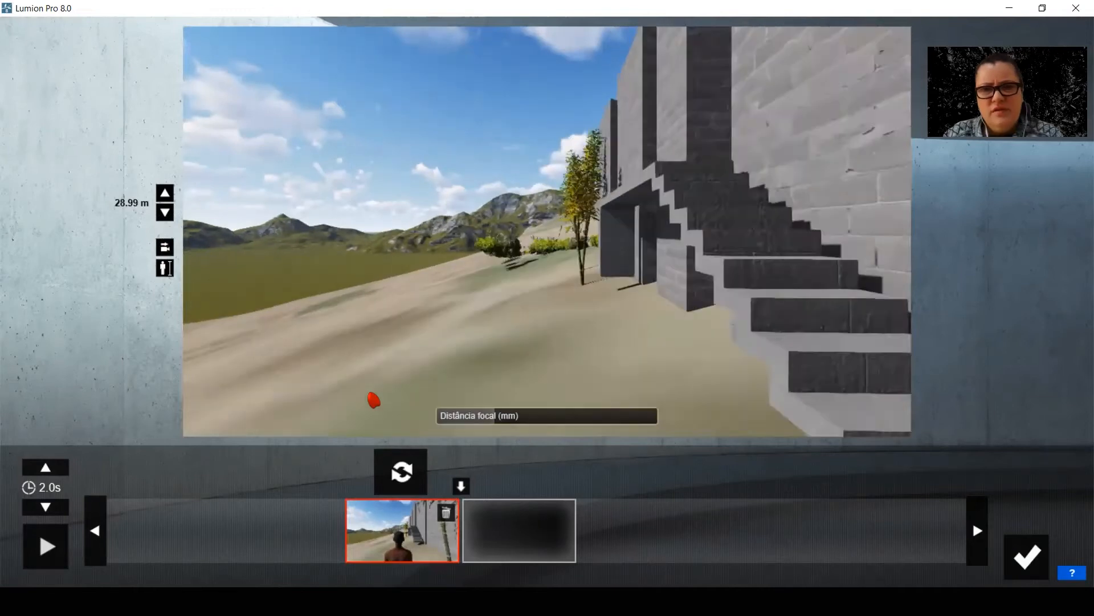
click(518, 476)
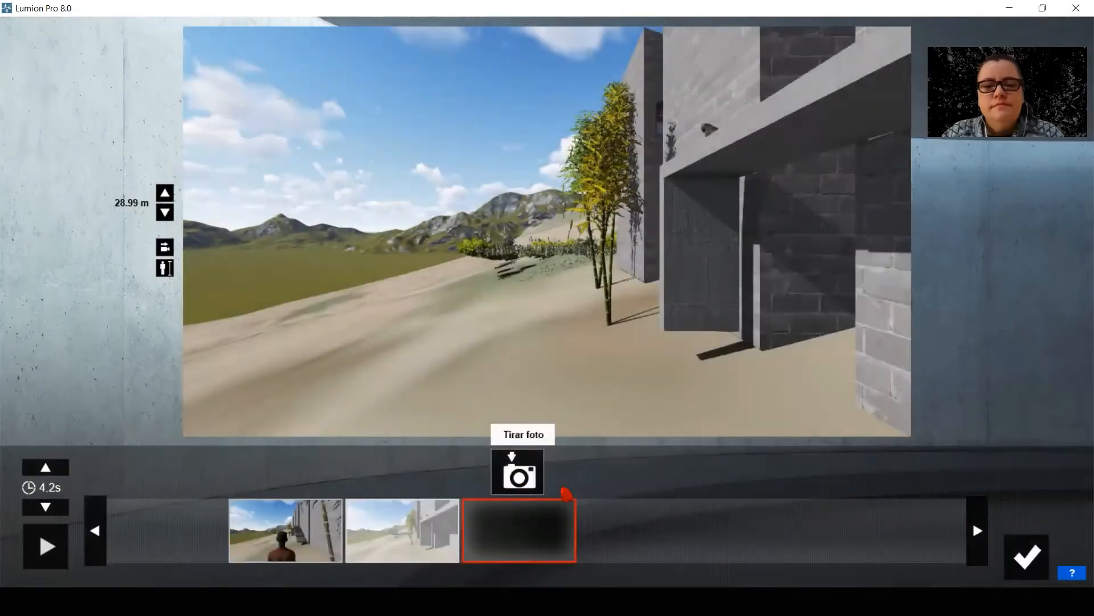
click(1026, 555)
click(45, 507)
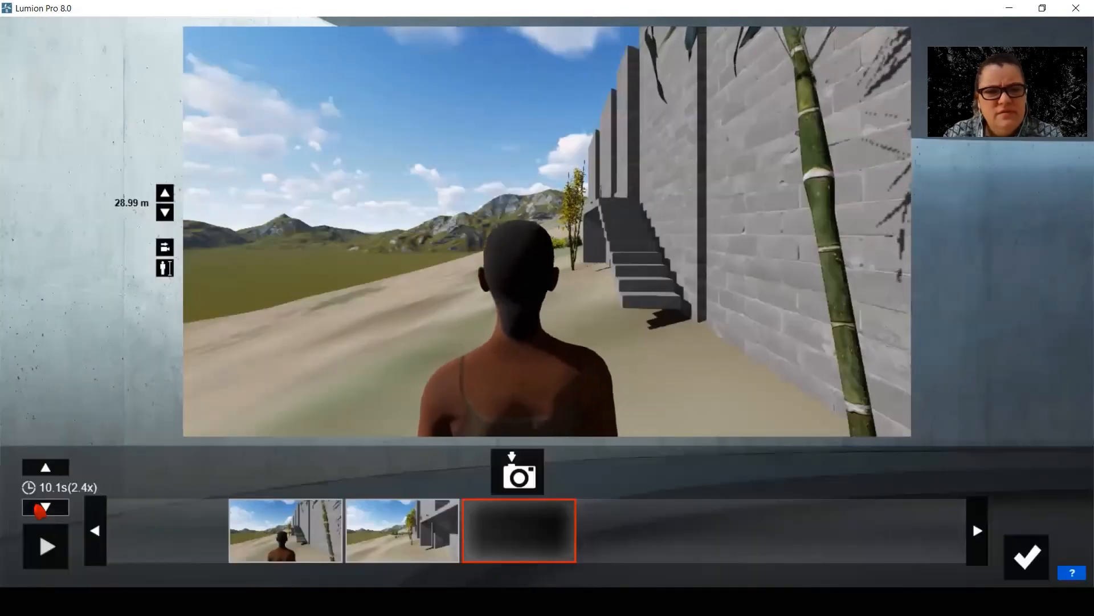
Play back the tracking clip behind the walking person and save it in slot 5
click(47, 554)
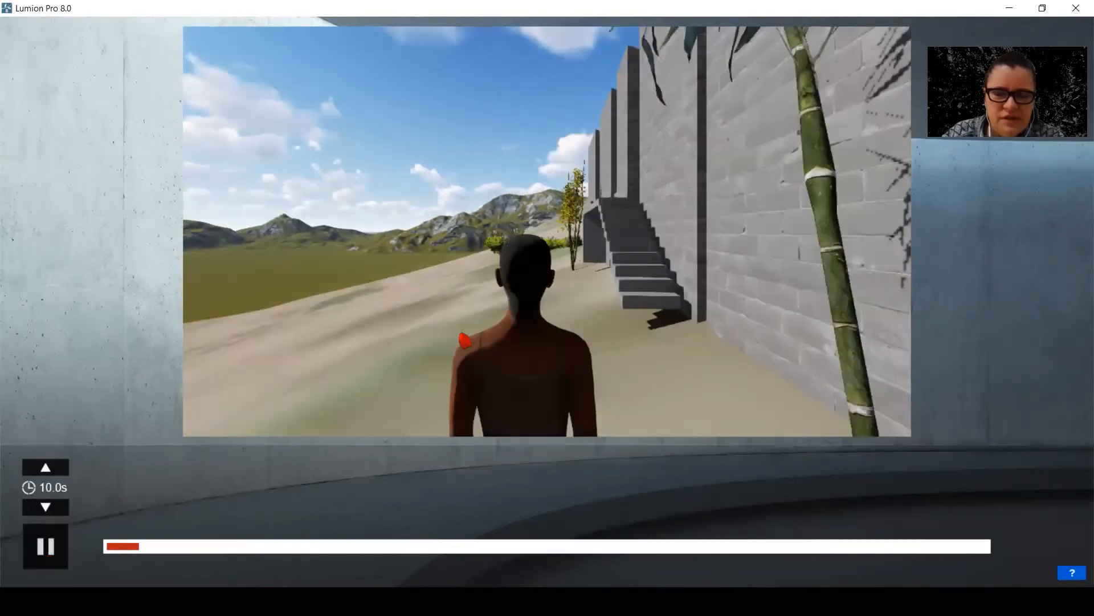
click(37, 541)
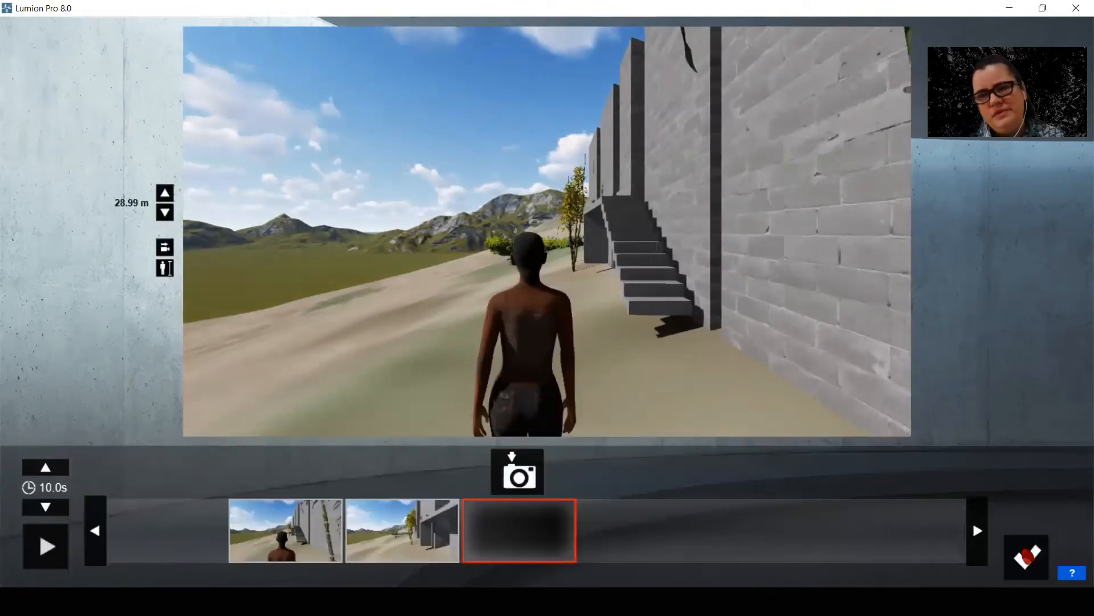
click(1022, 551)
drag(528, 376, 532, 383)
click(1051, 545)
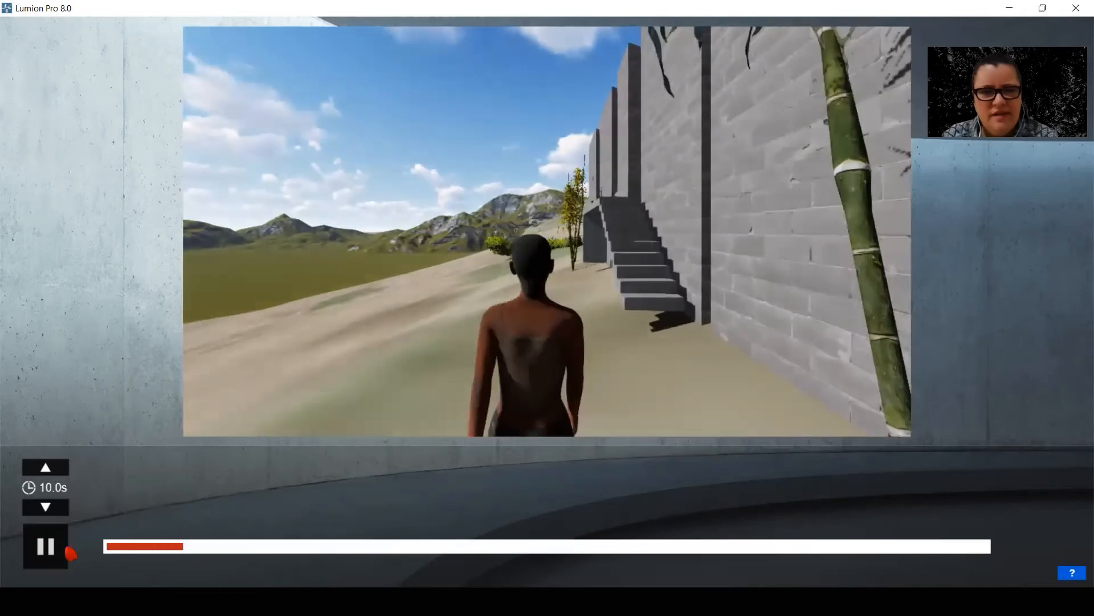
click(67, 550)
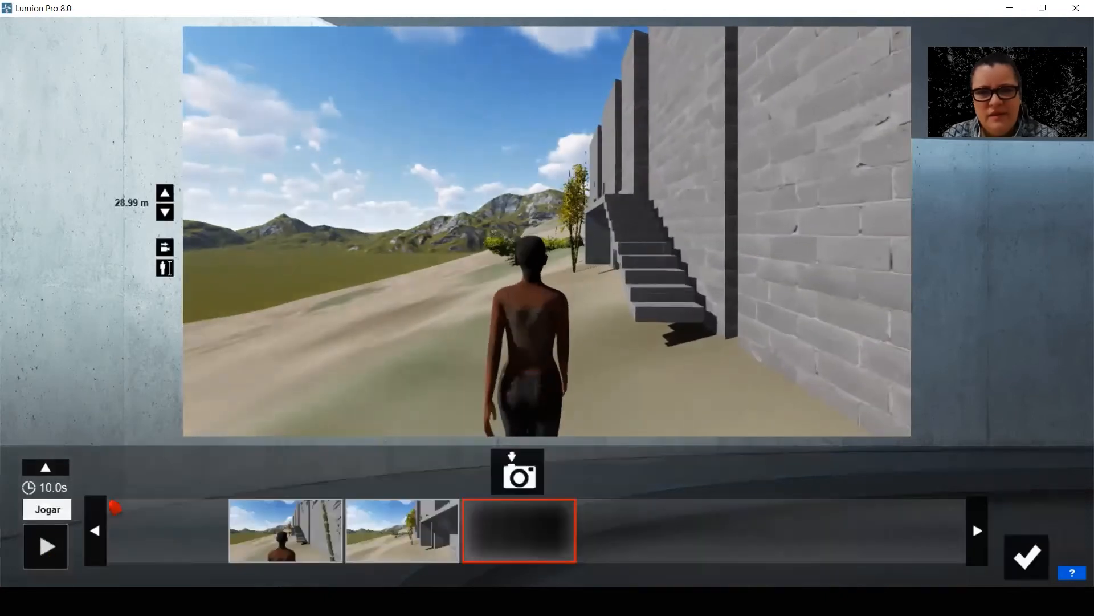
click(1018, 557)
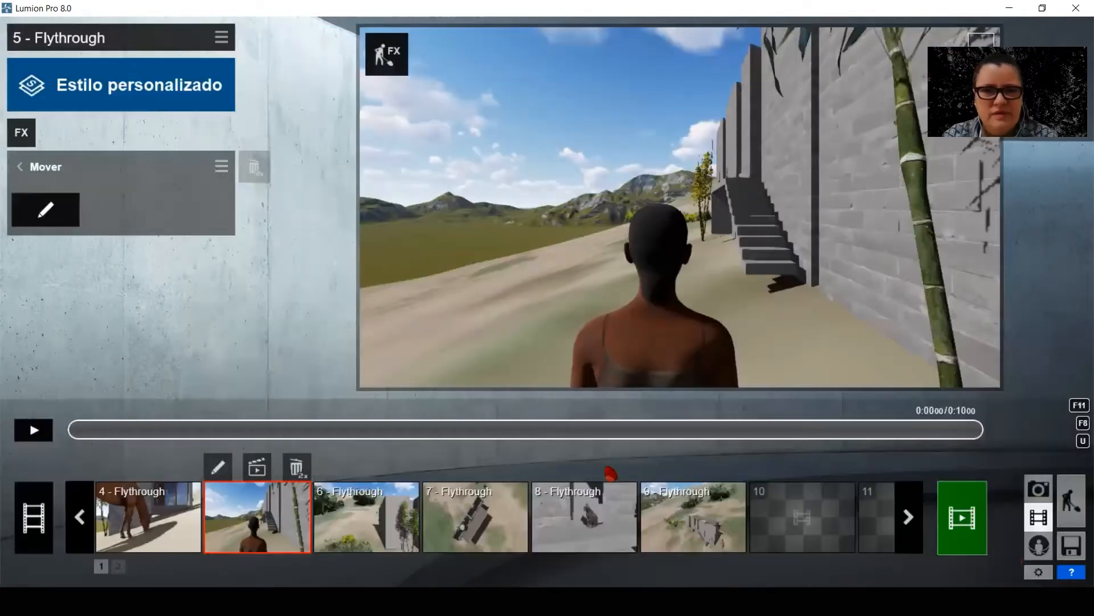
Play the full main movie with all its clips in sequence
click(76, 531)
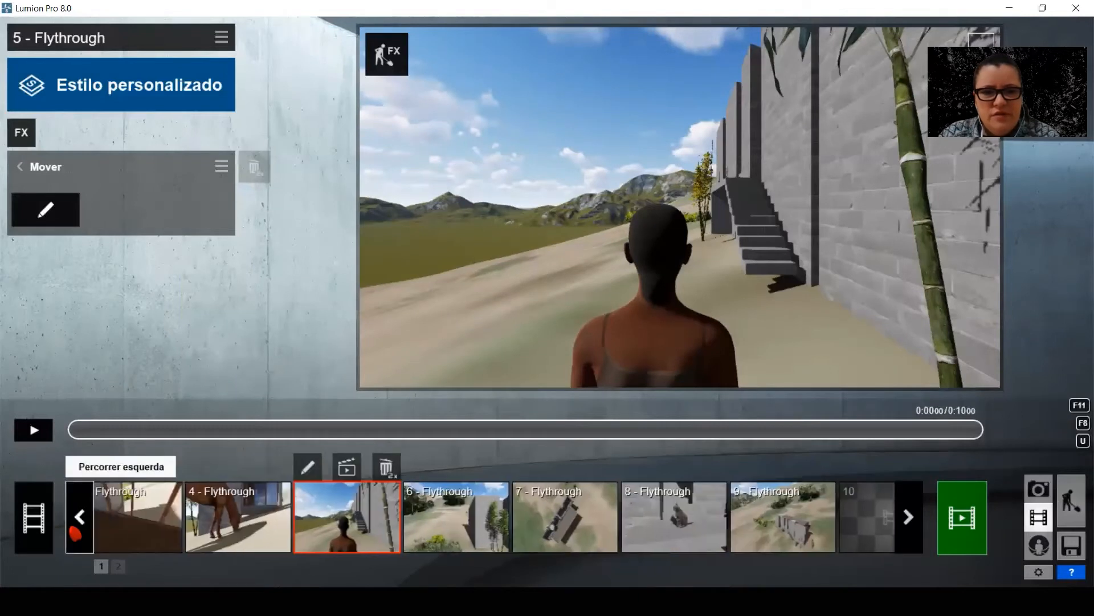
click(28, 520)
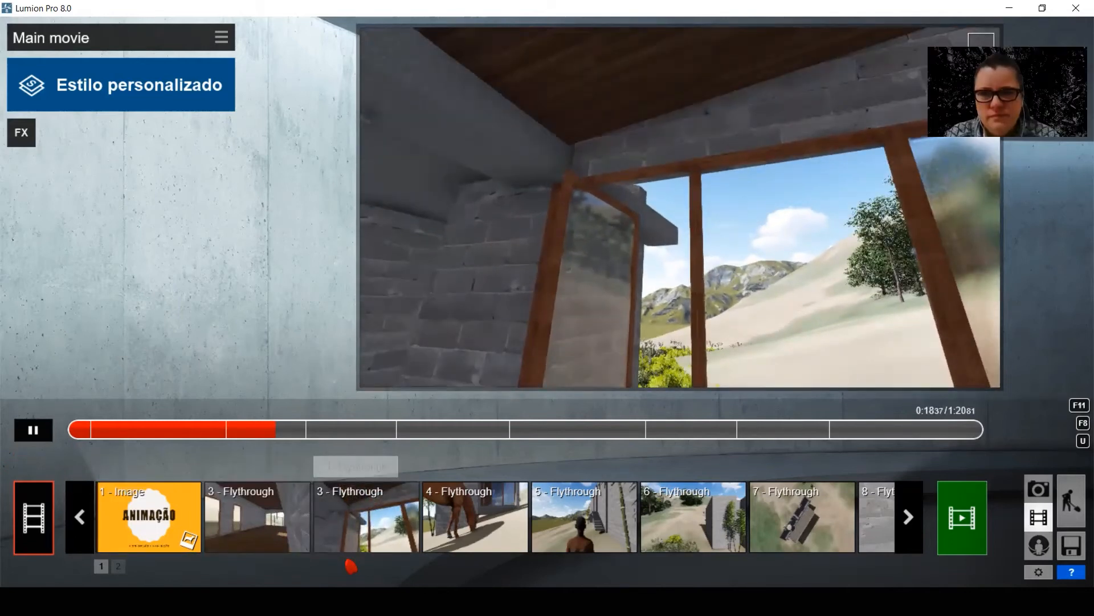
click(33, 430)
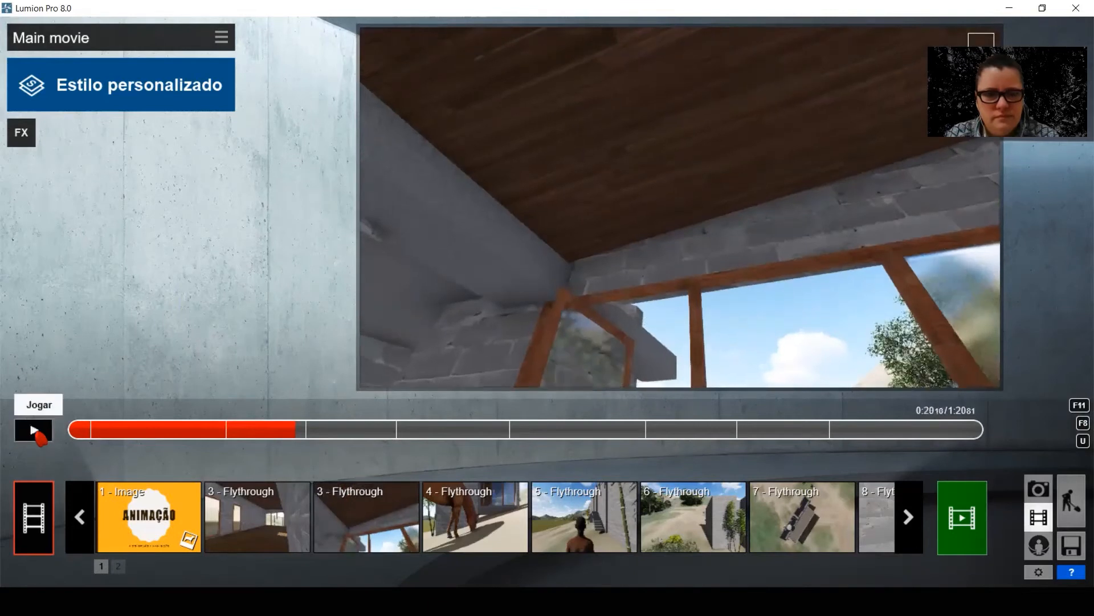
click(34, 430)
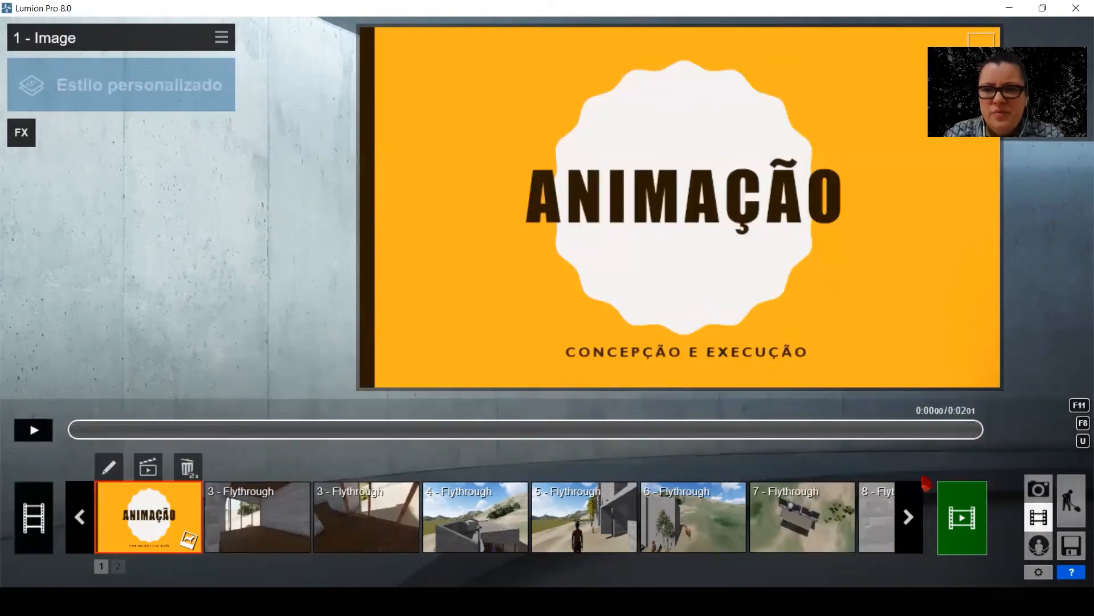
Render the entire movie as a 640x360 MP4 file named "animacao marvin manha"
click(967, 521)
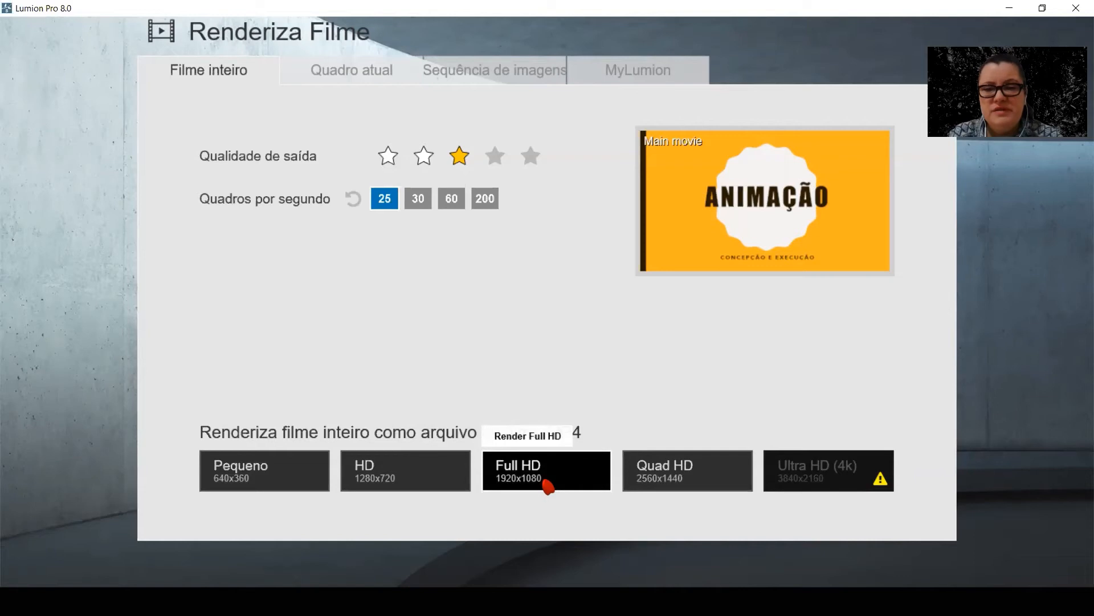
click(262, 471)
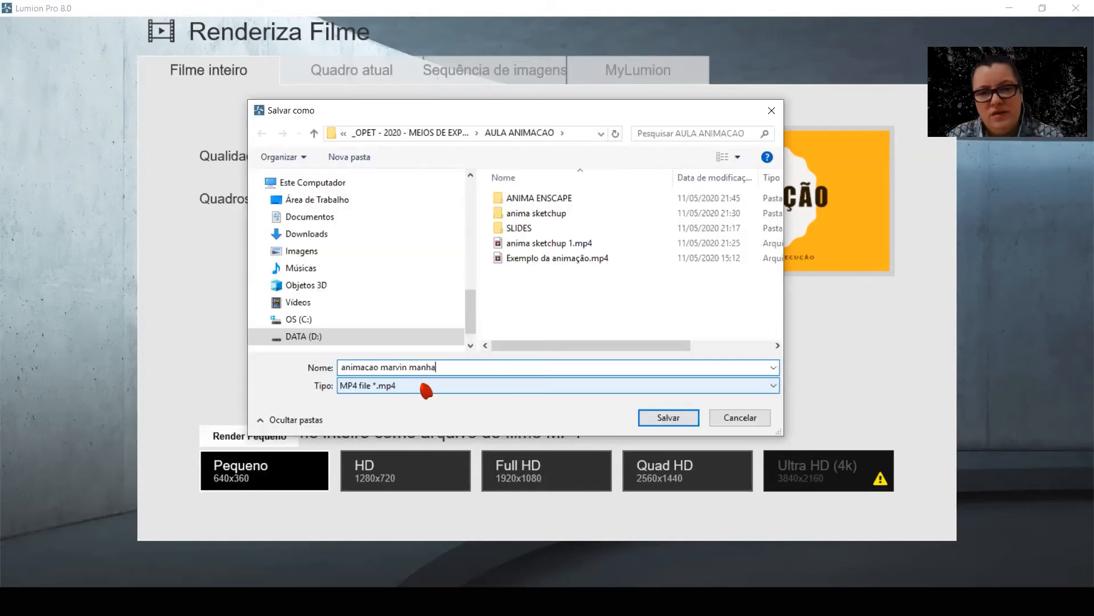
click(667, 418)
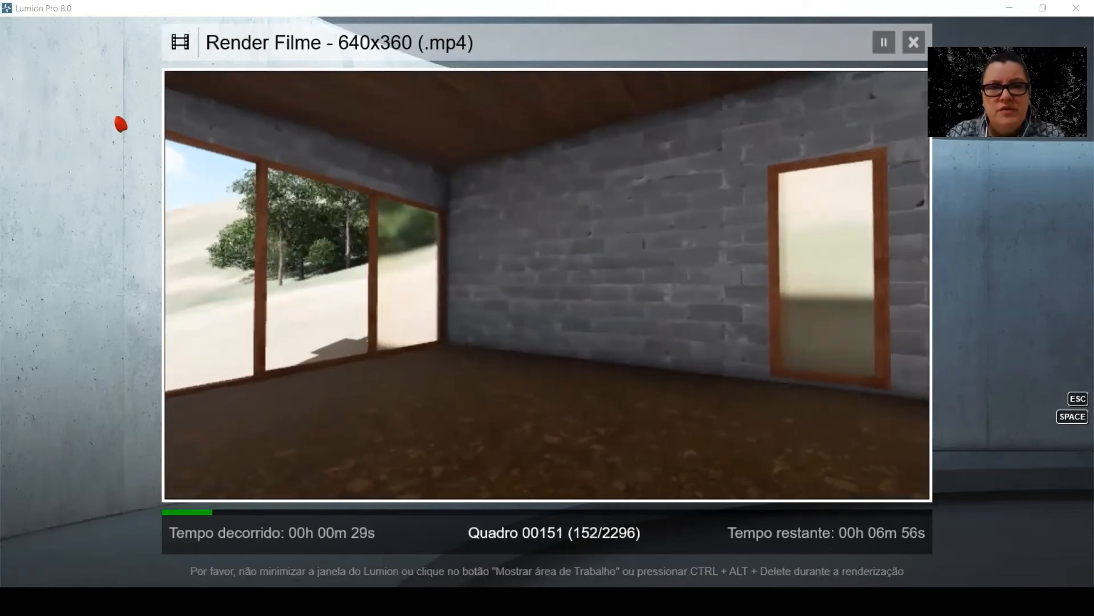
Switch to SketchUp and update scene Cena2 with edges turned off, saving the style changes as a new style
click(66, 91)
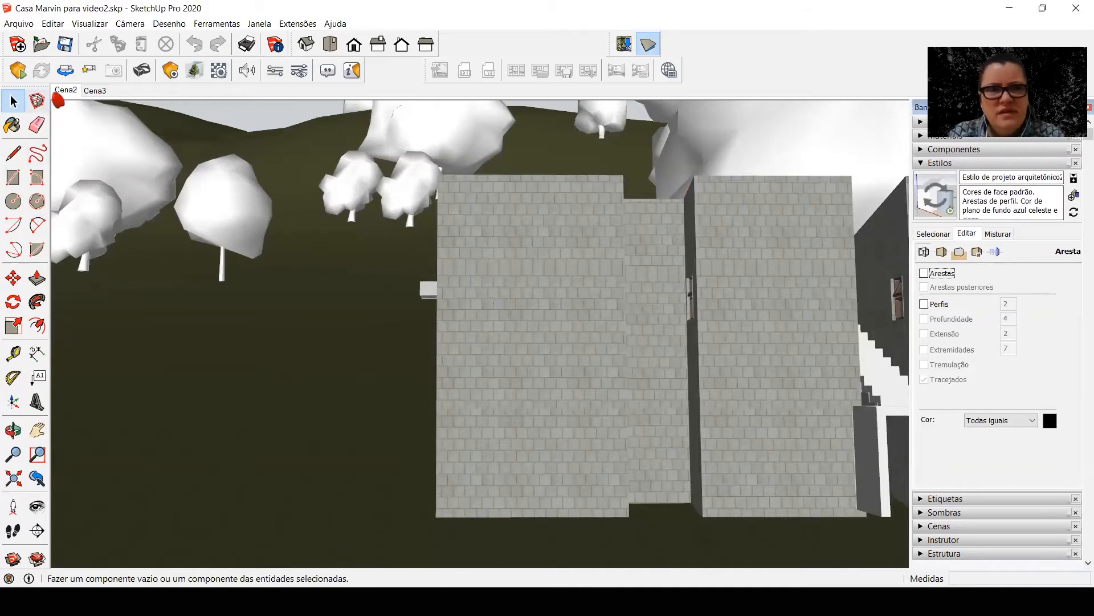
right_click(67, 93)
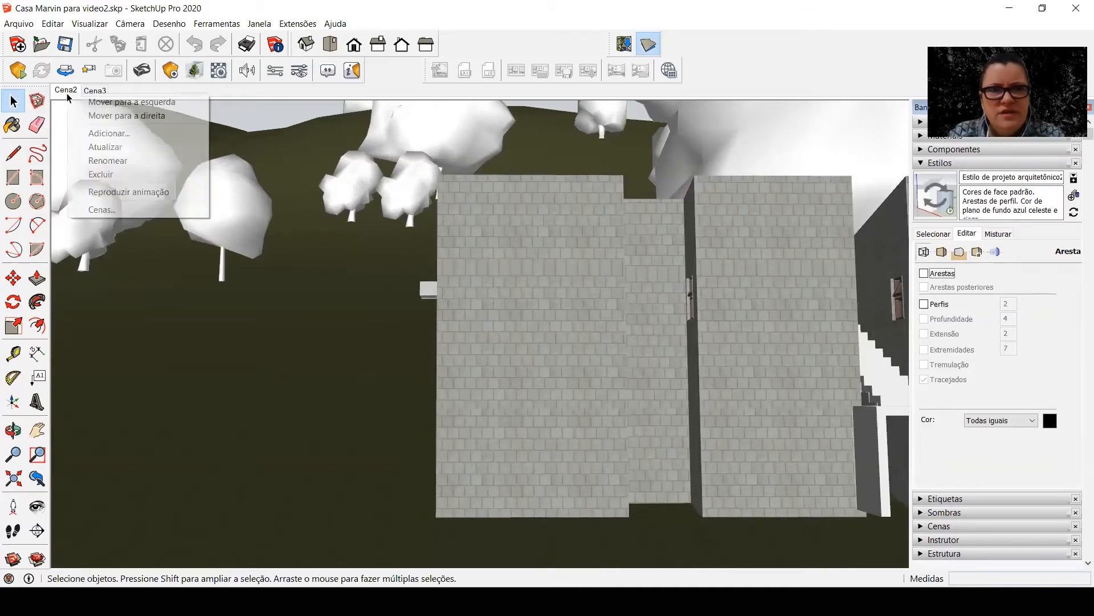
click(104, 147)
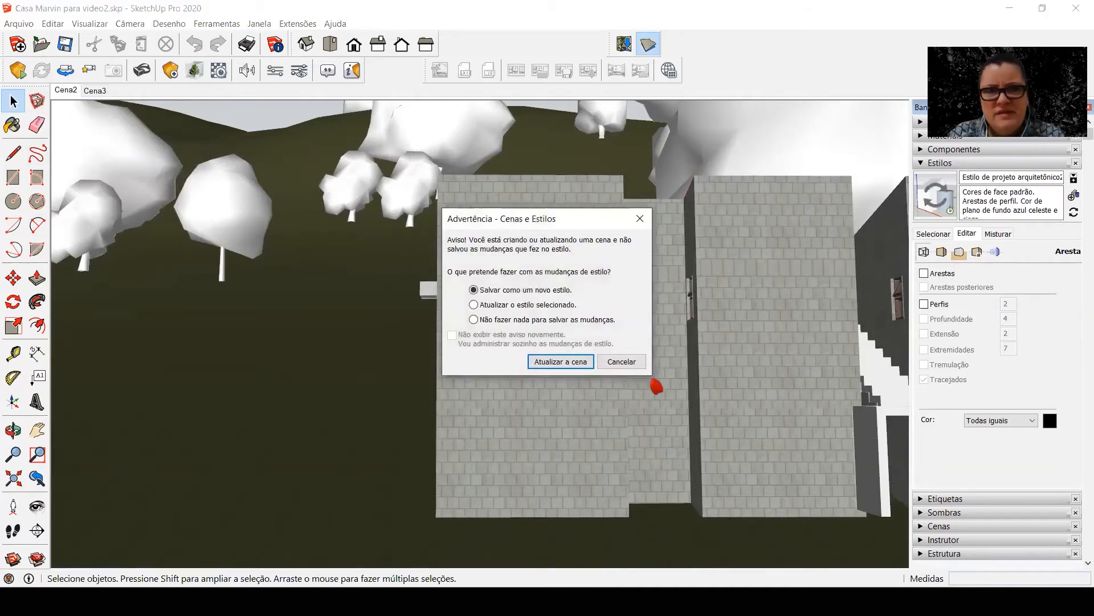
click(573, 361)
Turn off edges in scene Cena3 and update the scene, saving the style changes as a new style
key(Page_Down)
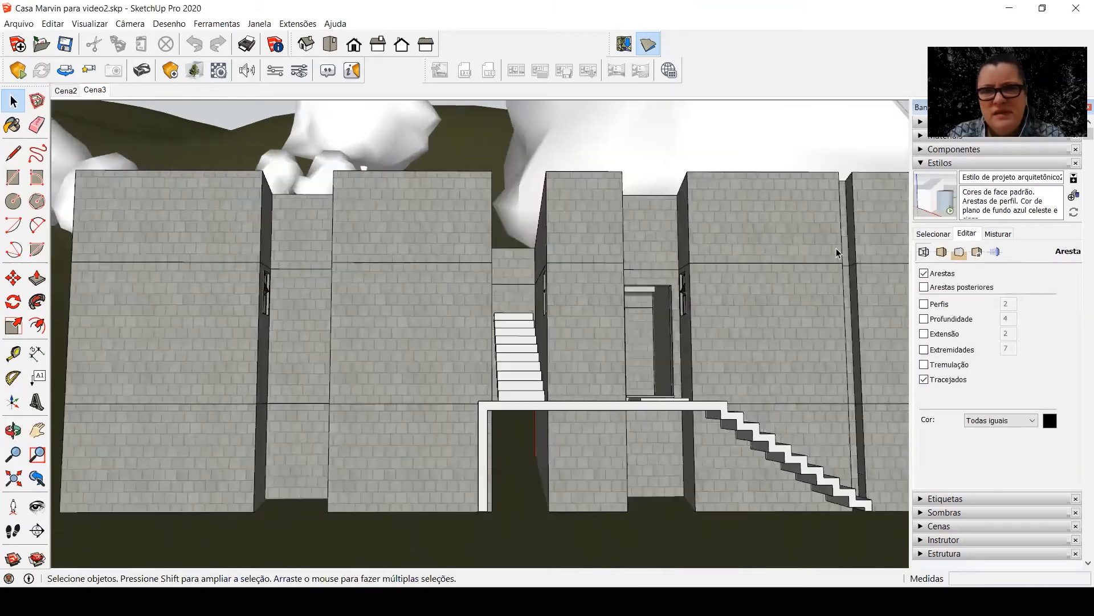
click(945, 276)
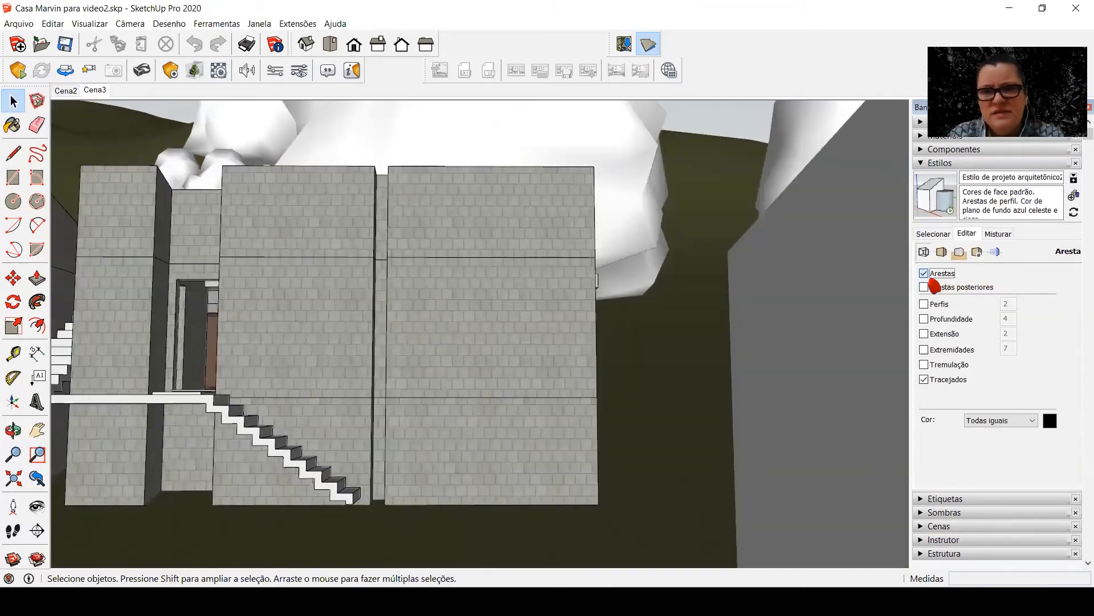
click(935, 276)
right_click(93, 93)
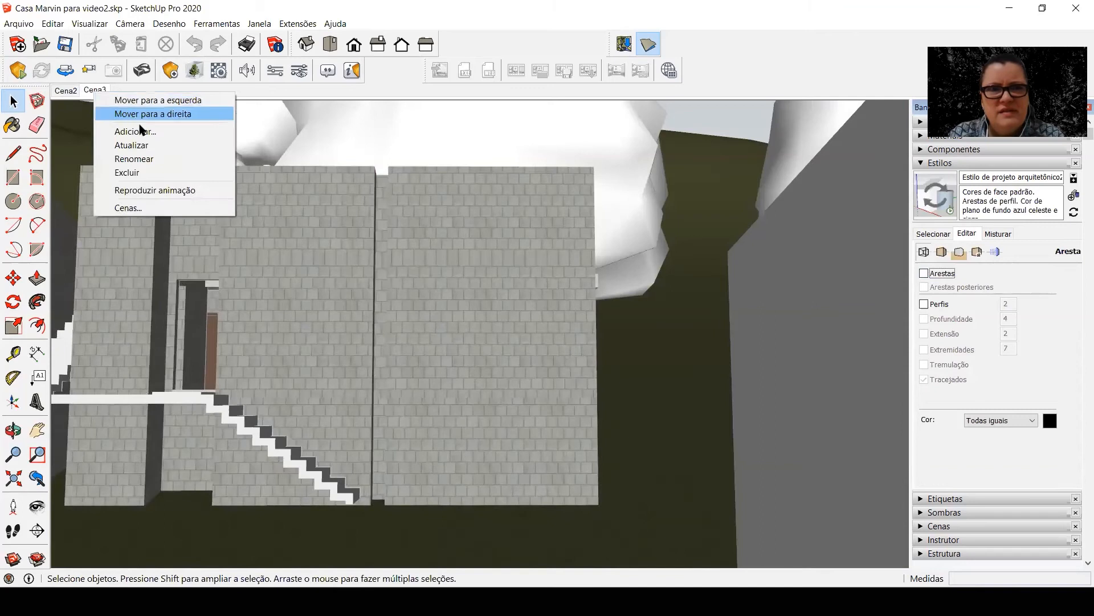
click(142, 146)
key(Return)
Play the camera transitions between Cena2 and Cena3 to check the edge display
click(67, 93)
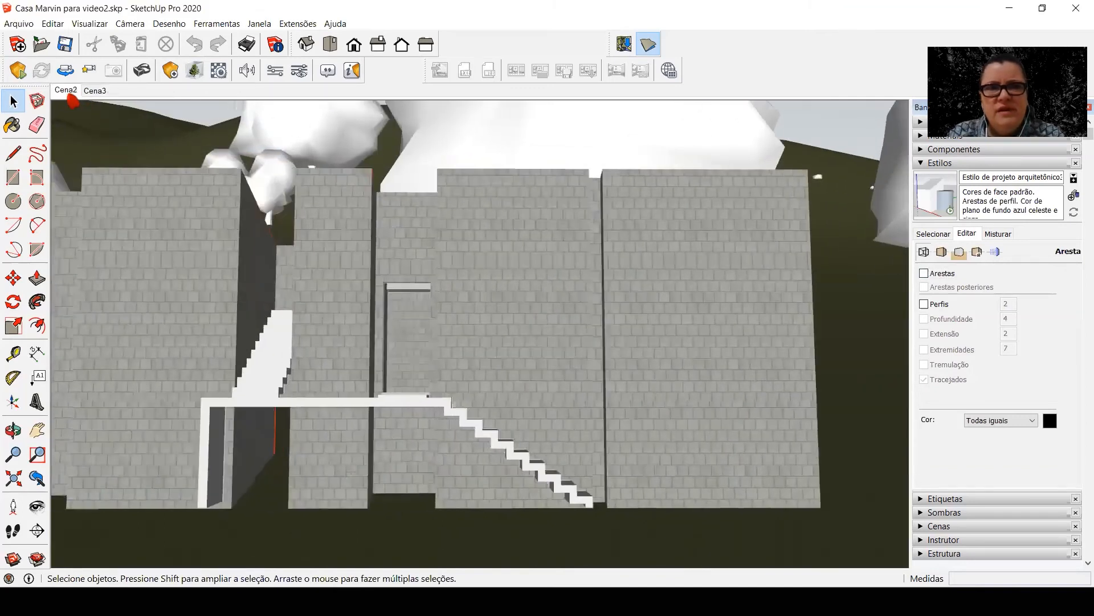
click(94, 92)
click(94, 91)
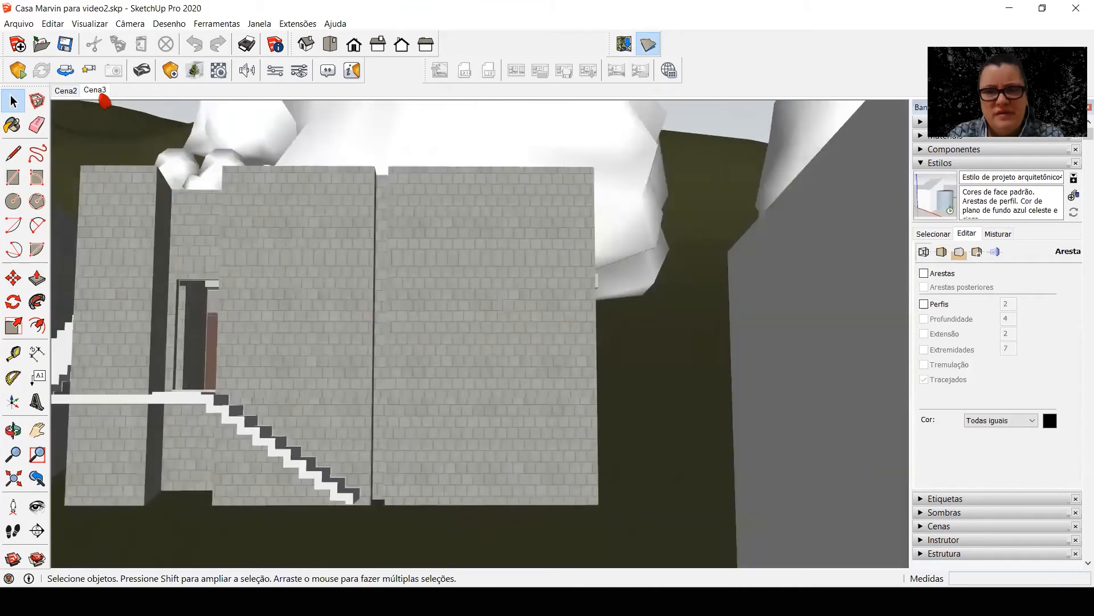
Turn on shadows for the scenes and replay the transition between Cena2 and Cena3
click(922, 166)
click(925, 191)
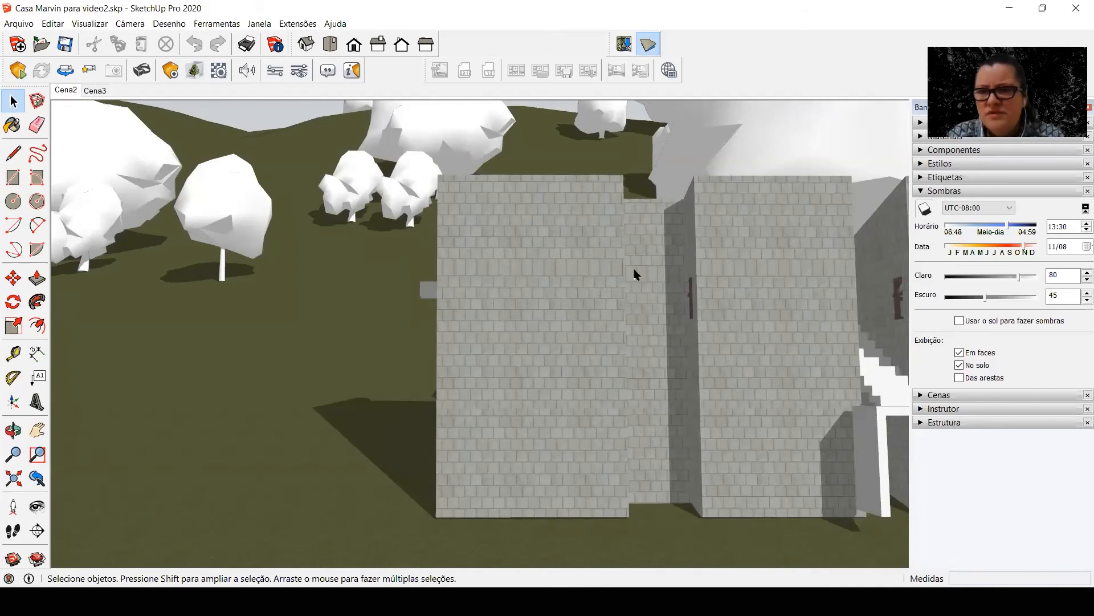
click(67, 92)
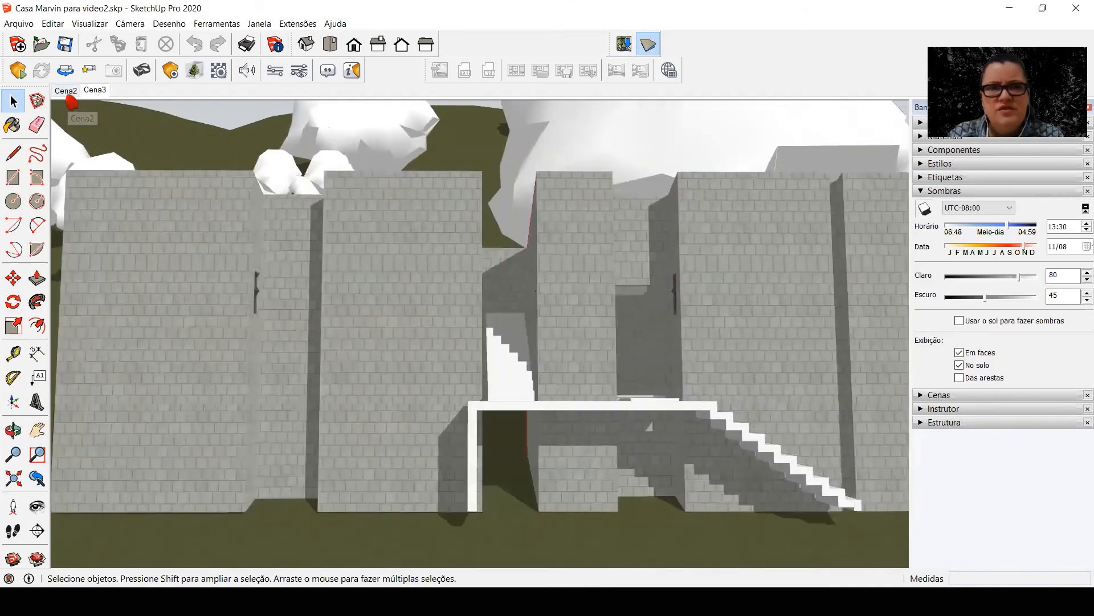
click(67, 92)
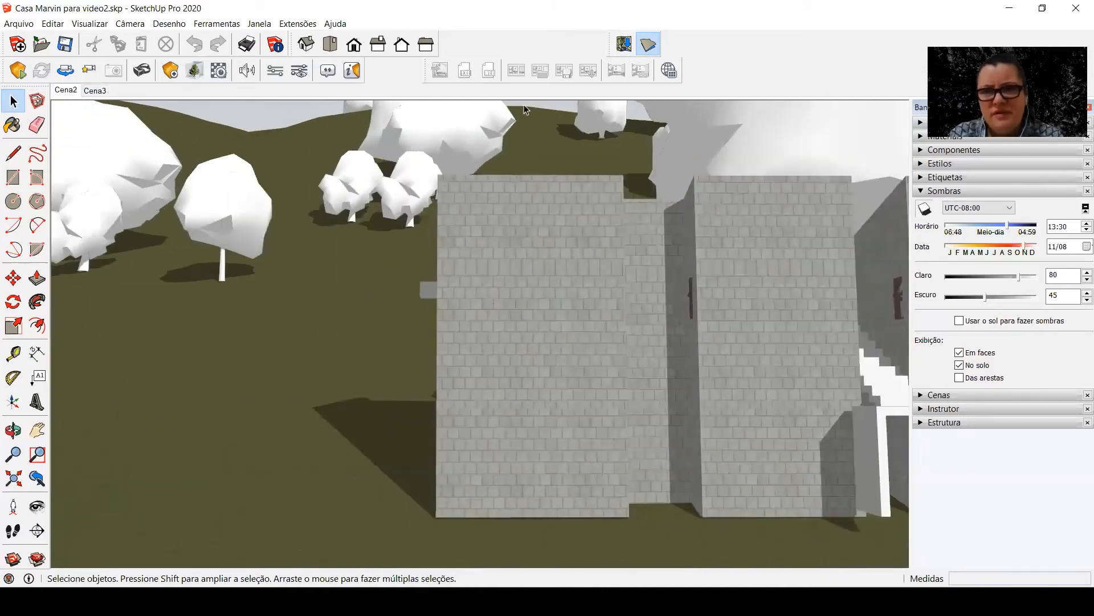
Set the scene transition time in the model's animation settings and preview the movement between Cena2 and Cena3
click(259, 24)
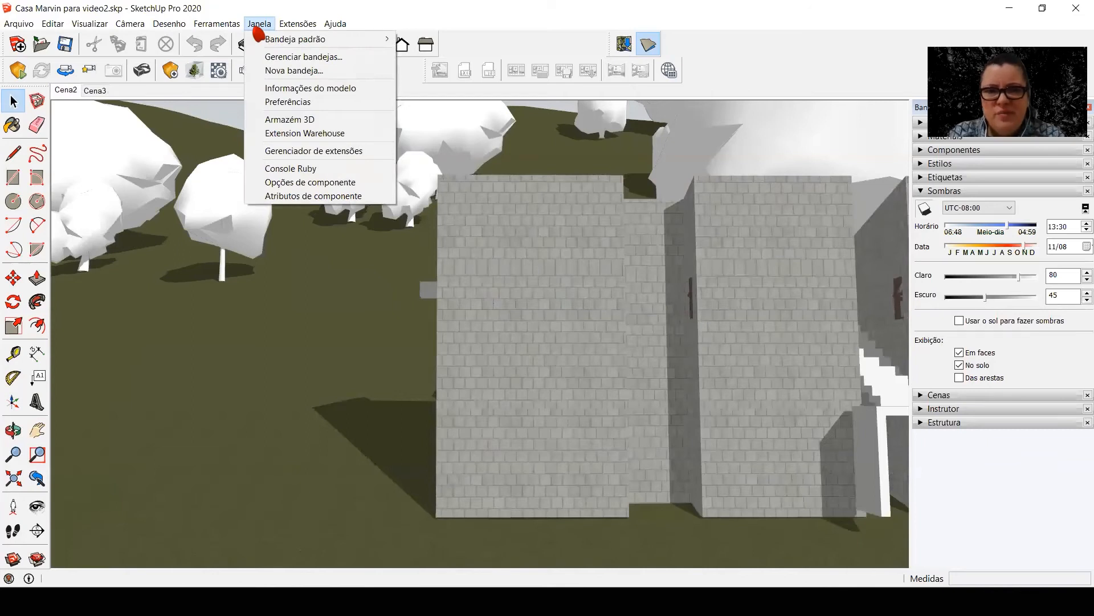
click(306, 88)
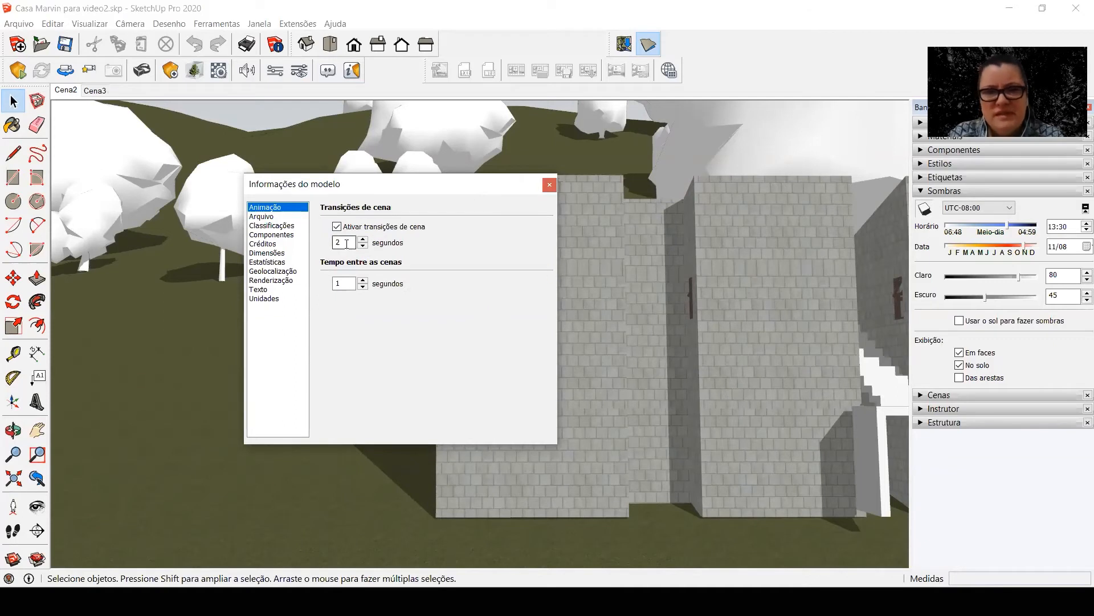
key(Return)
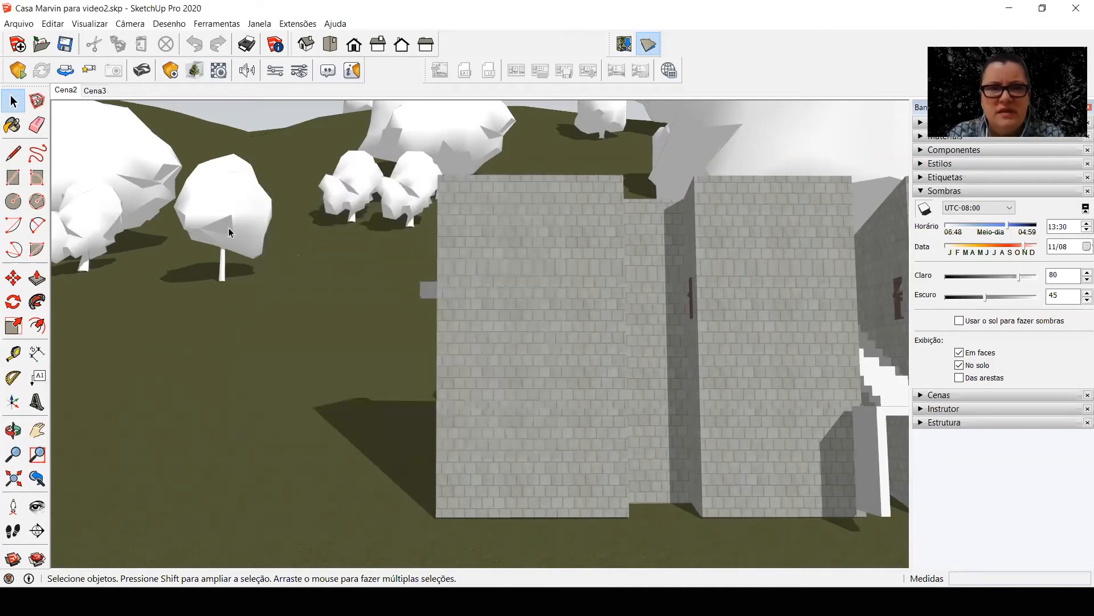
click(96, 91)
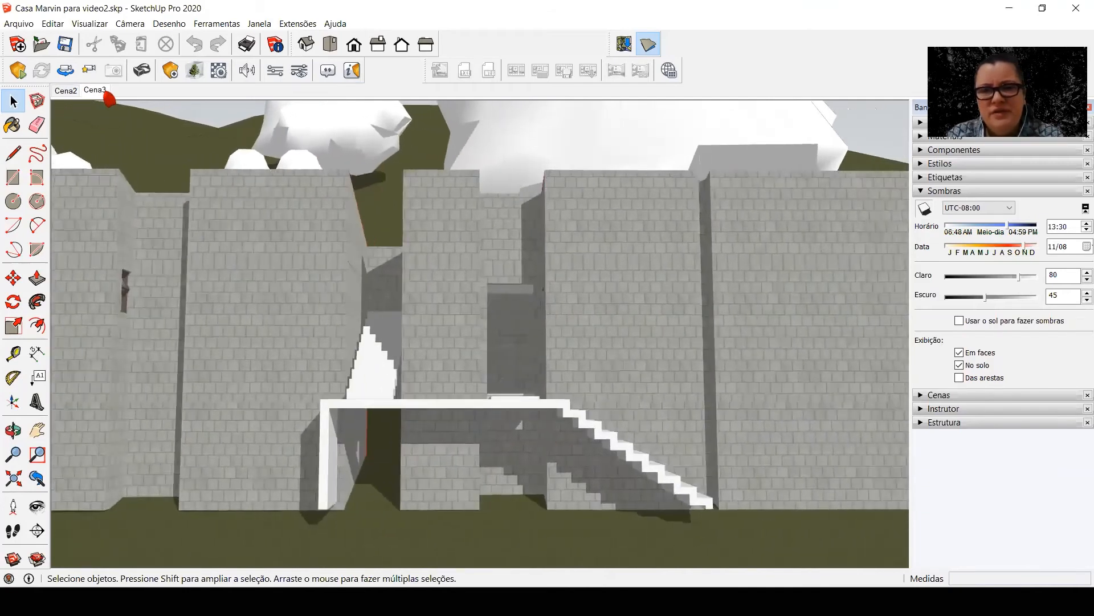
click(67, 92)
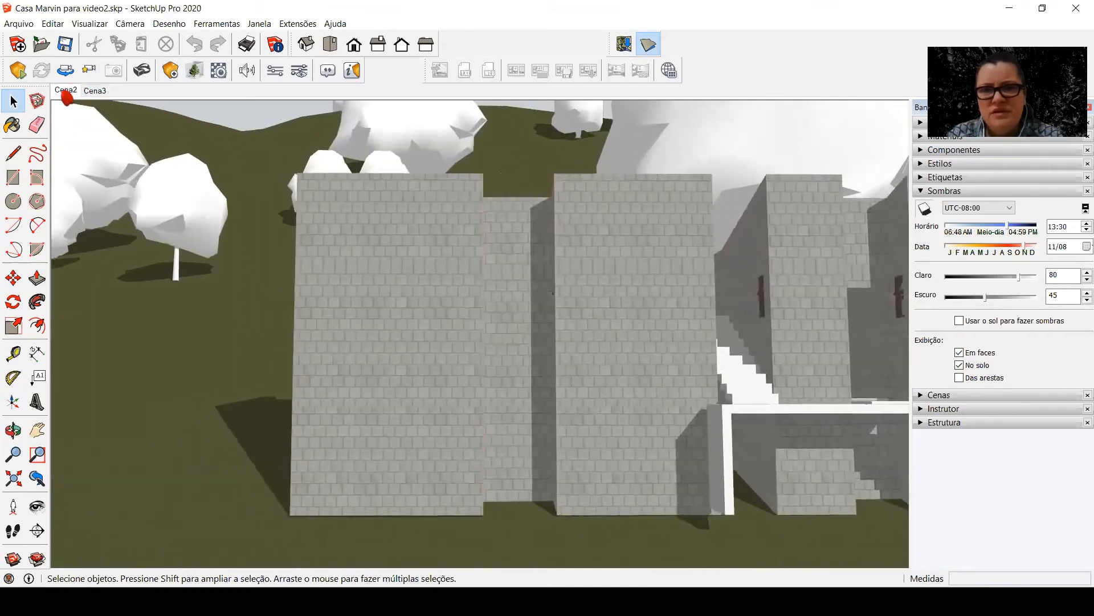
Open the animation export and keep the video options at 480p SD resolution and 24 frames per second
click(19, 24)
mouse_move(105, 230)
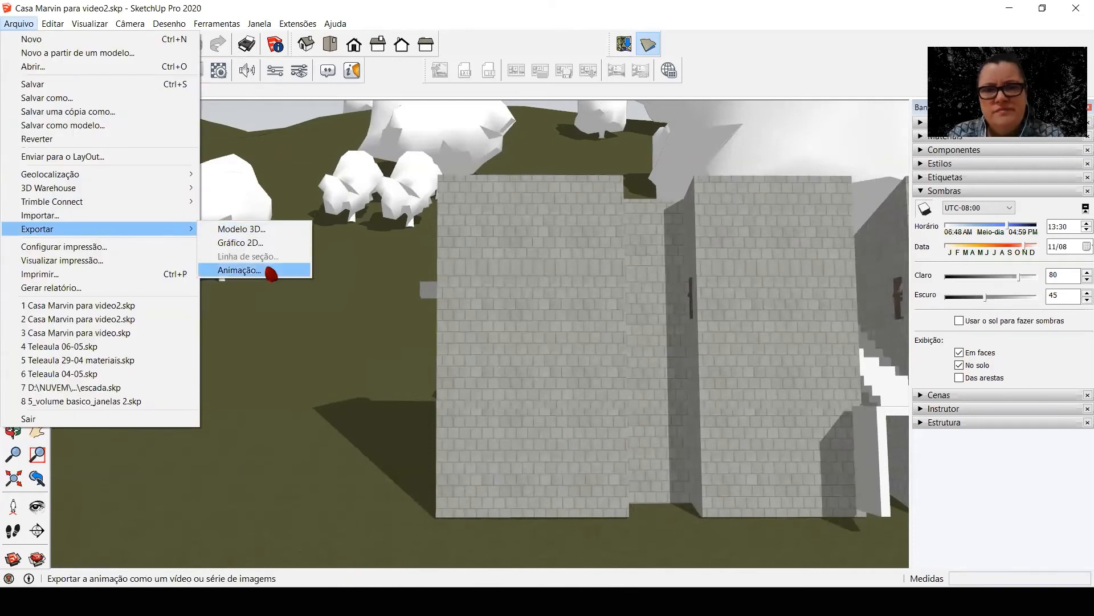
click(272, 274)
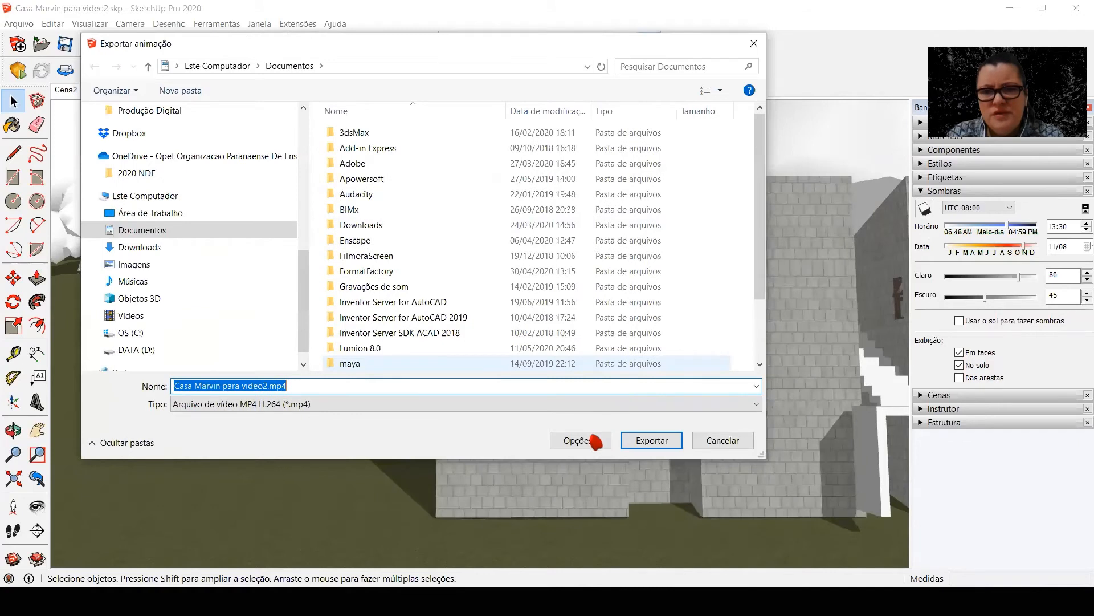
click(595, 442)
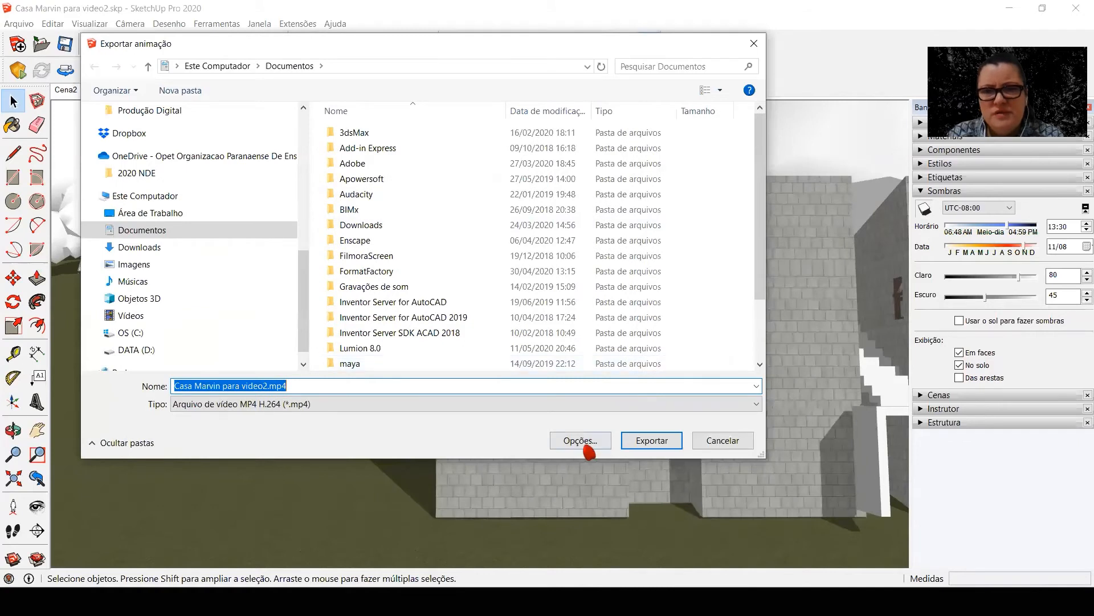
click(382, 116)
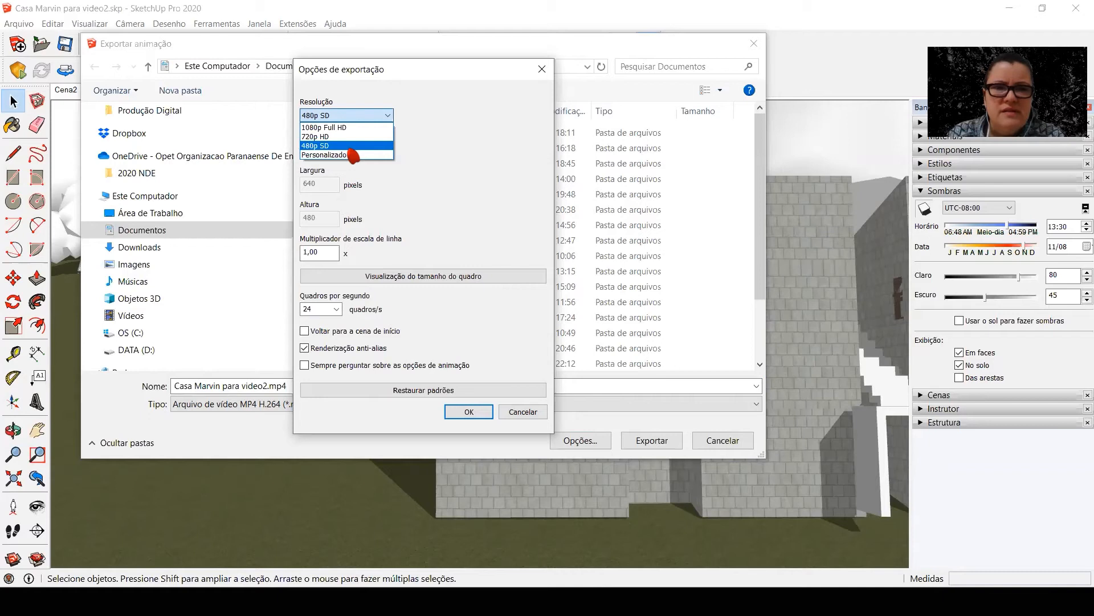
click(351, 147)
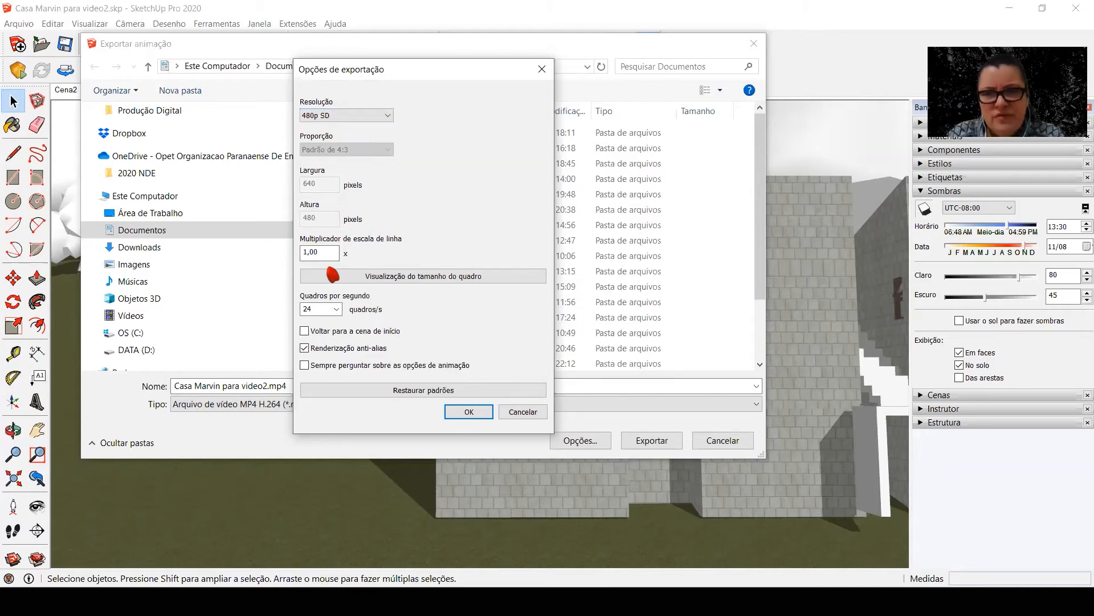
click(321, 335)
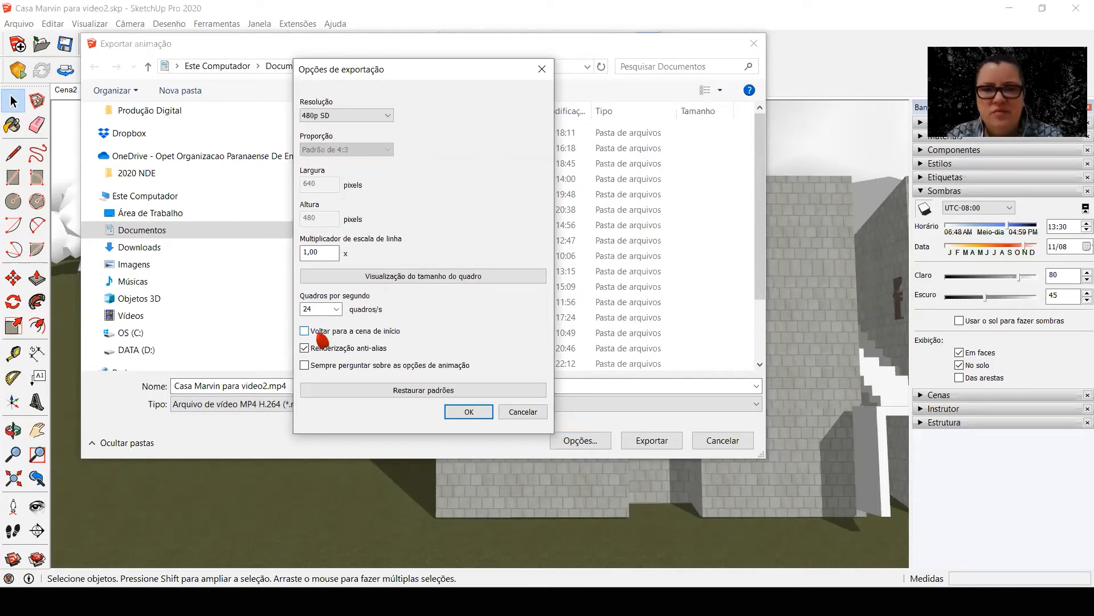
click(469, 413)
Export the animation to the anima sketchup folder as "Casa Marvin manha travelling.mp4"
drag(308, 273, 322, 114)
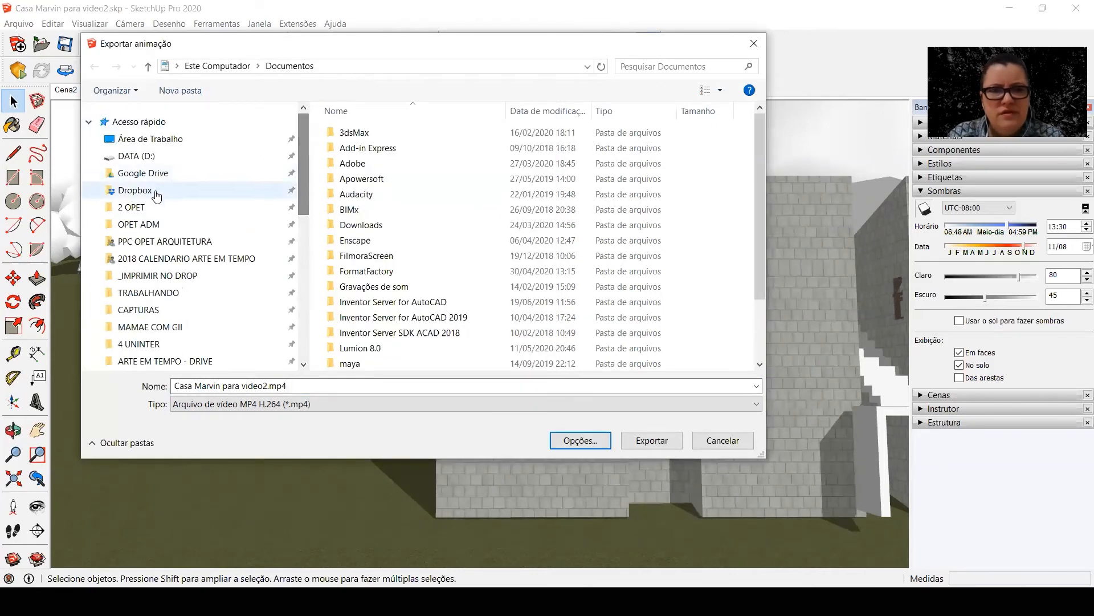
click(134, 208)
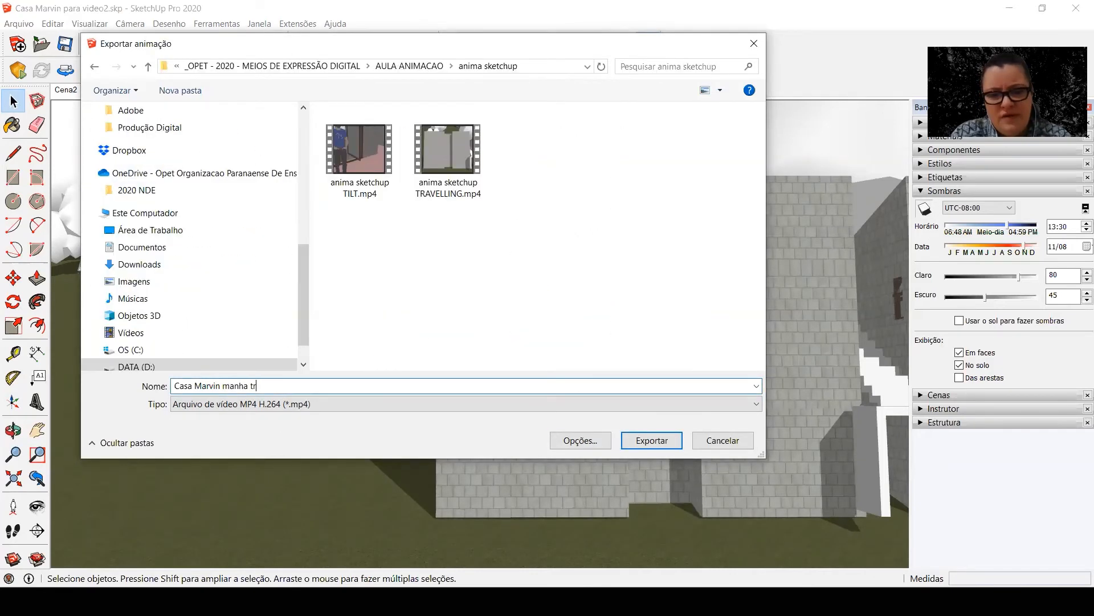
key(Return)
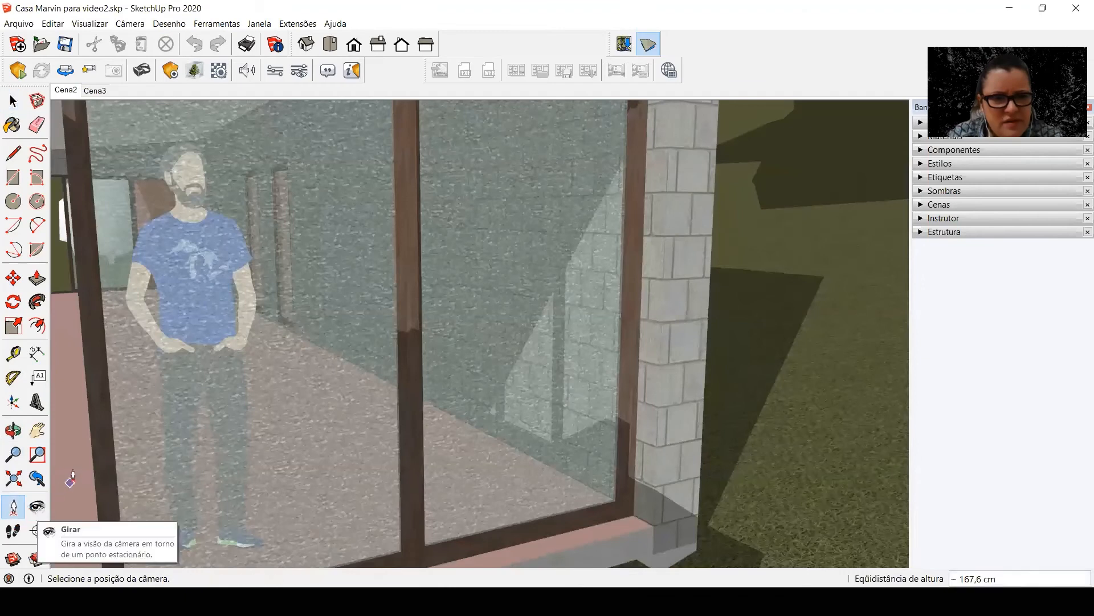
Place the camera inside the house near the open glass door and look down towards the floor beside it
click(69, 383)
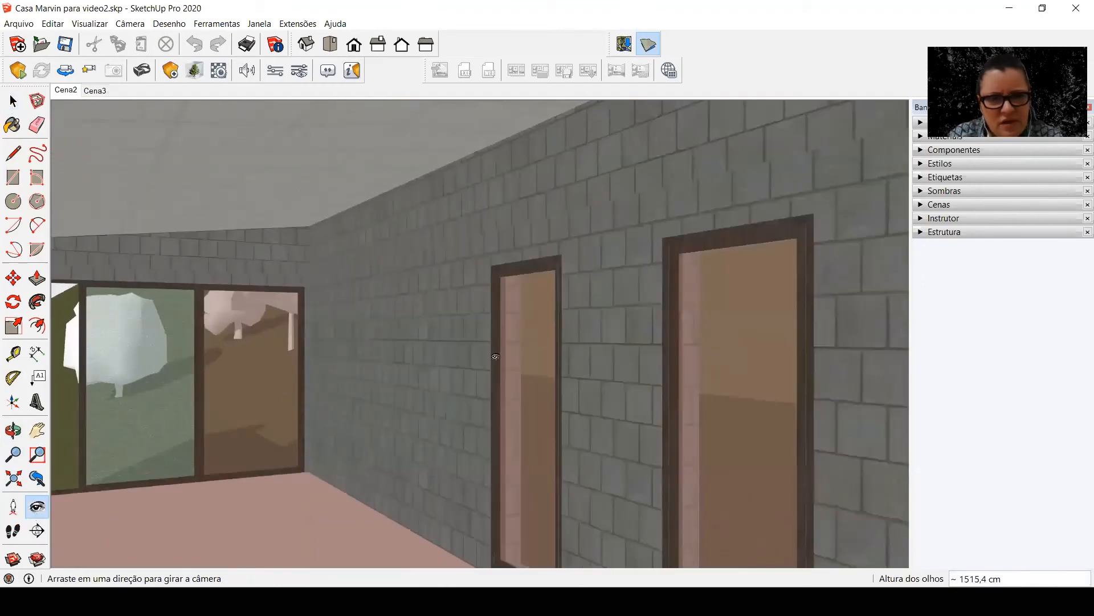
drag(444, 364, 257, 373)
click(13, 506)
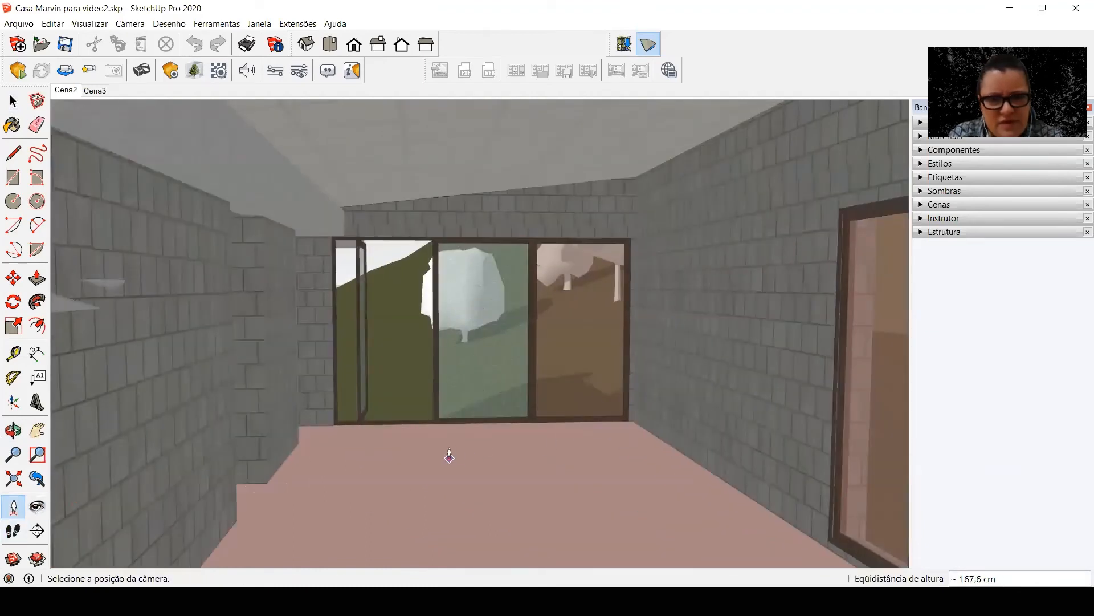
click(458, 465)
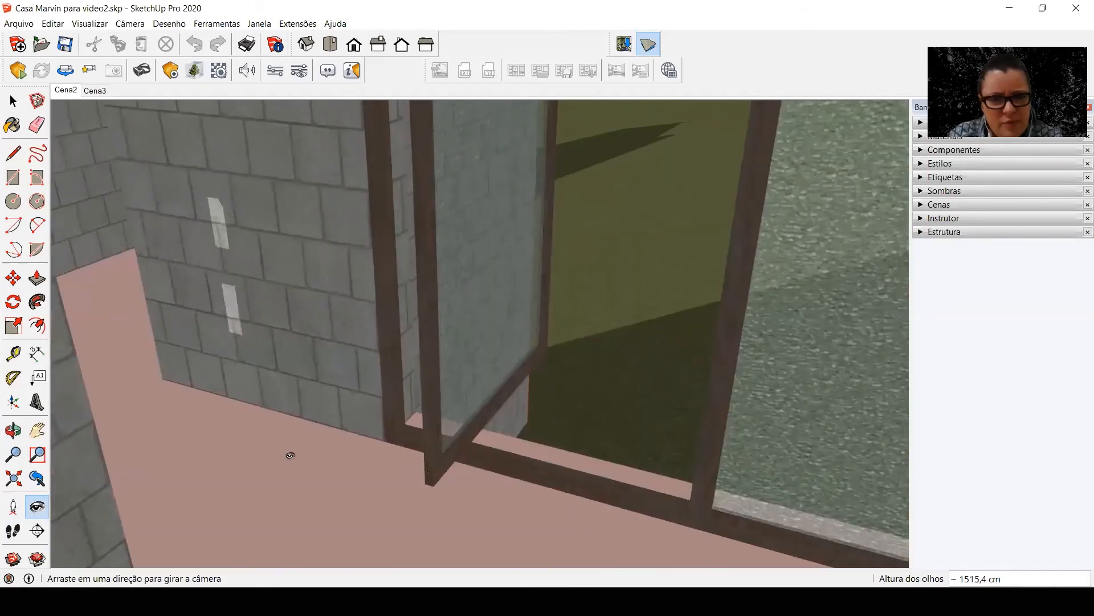
drag(291, 455, 276, 484)
Update Cena2 with the floor view and Cena3 with the ceiling view, and expand the scenes list
right_click(65, 90)
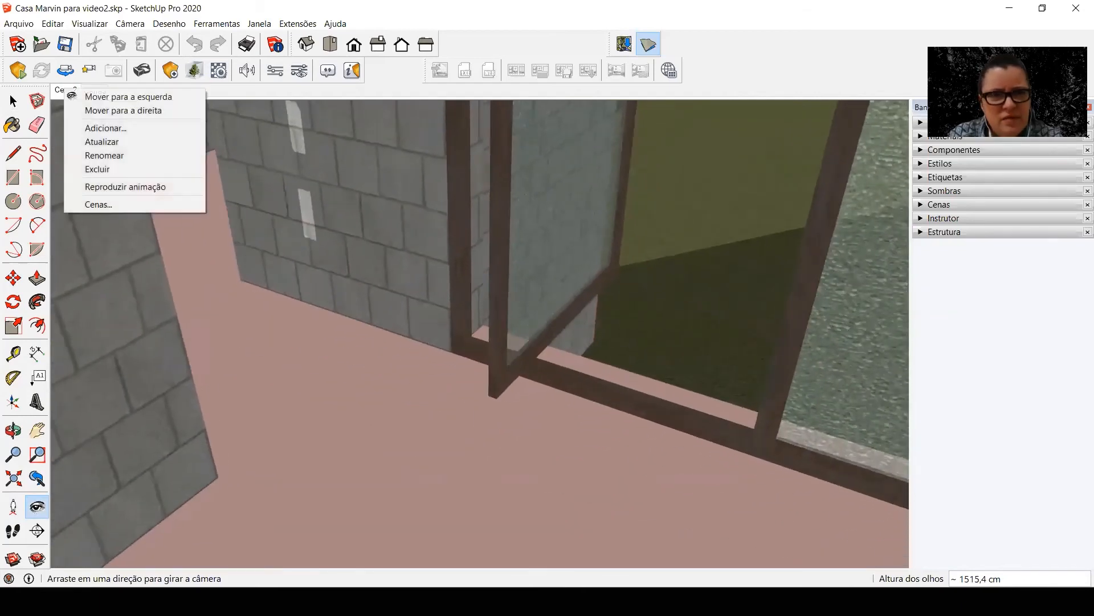
click(89, 141)
right_click(97, 90)
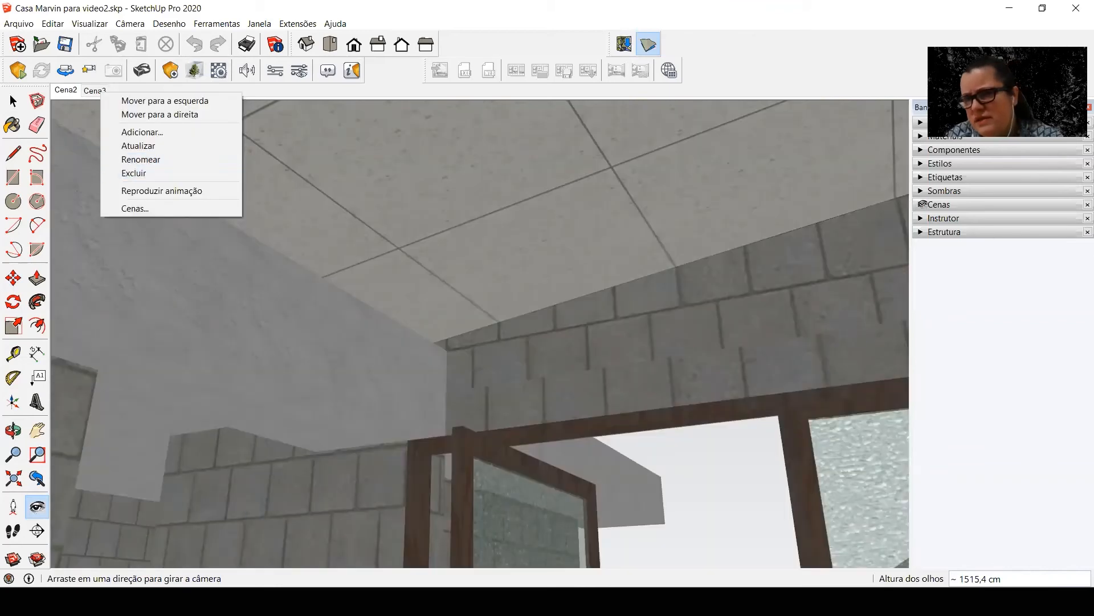
click(935, 204)
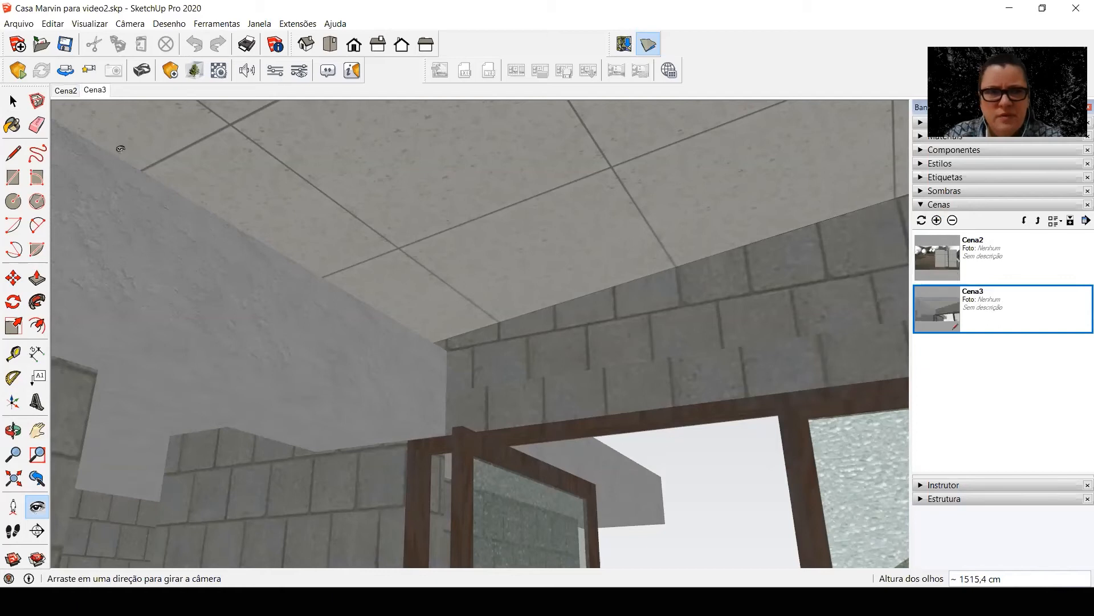
Play the tilt transition back and forth between Cena2 and Cena3 to check the camera movement
click(69, 91)
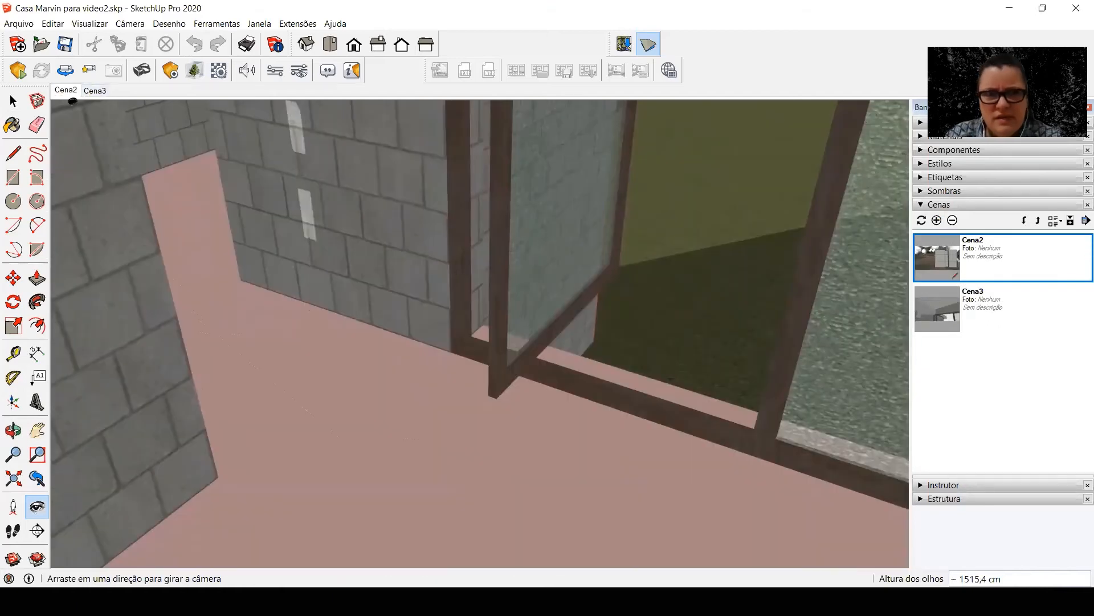
click(95, 90)
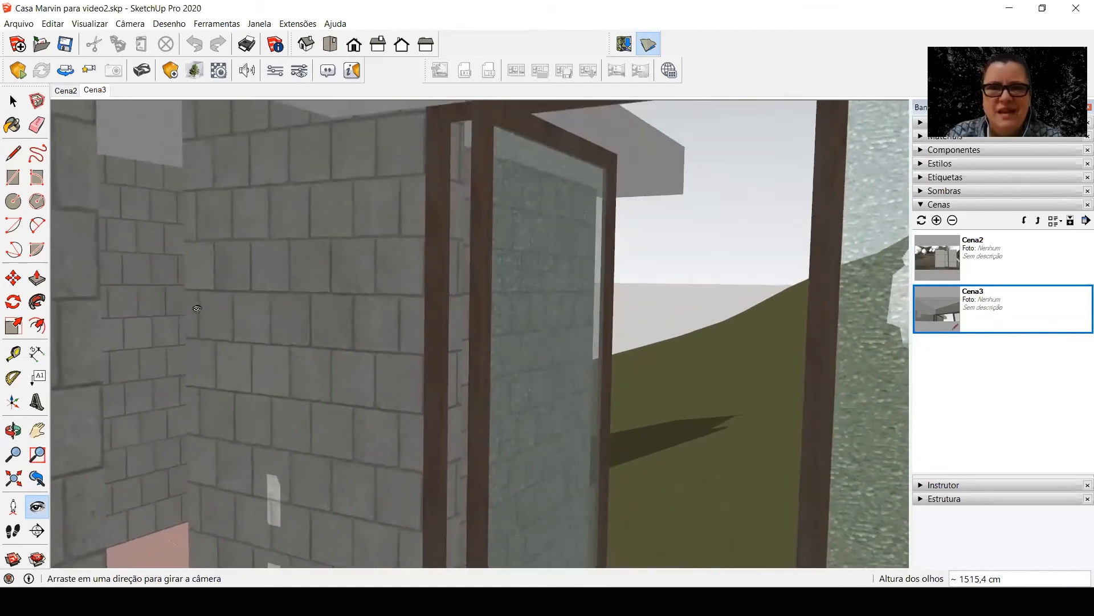
click(73, 91)
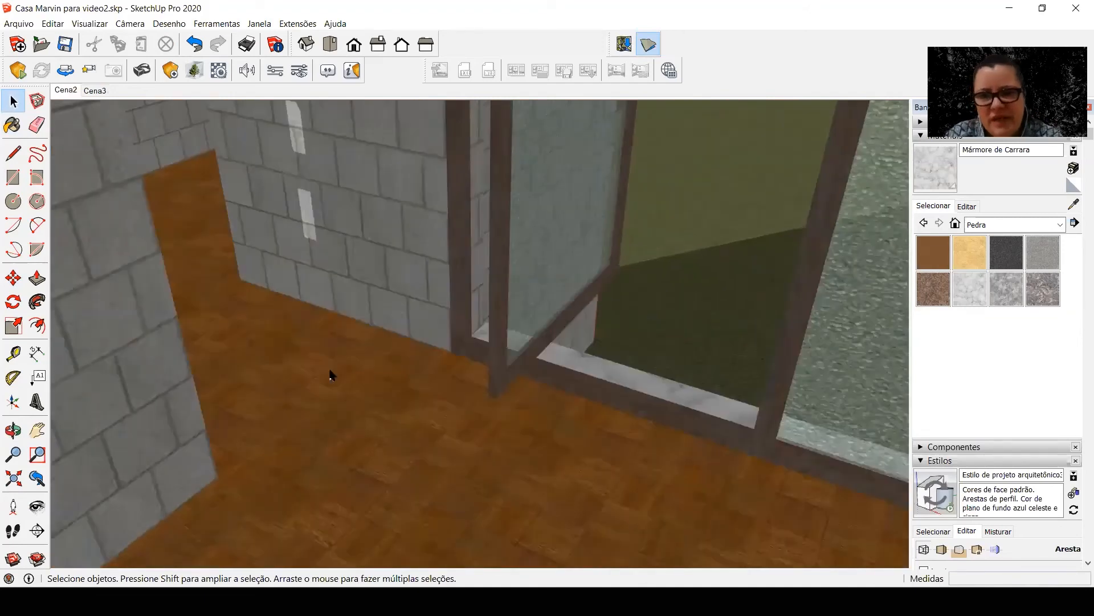
click(95, 91)
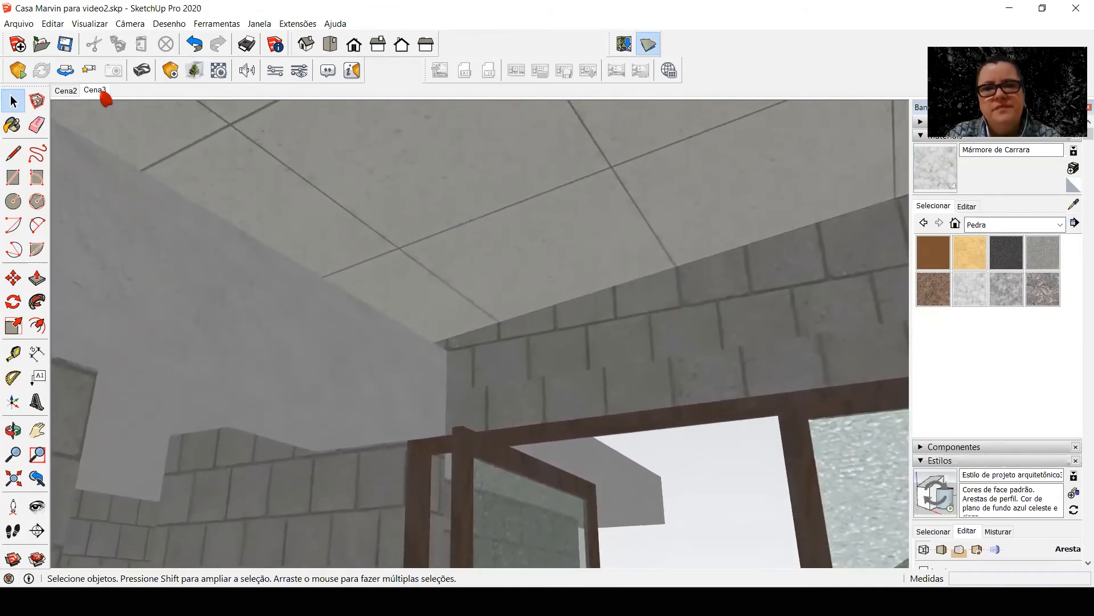
Export the scene animation as "Casa Marvin manha tilt.mp4" in the anima sketchup folder
mouse_move(70, 225)
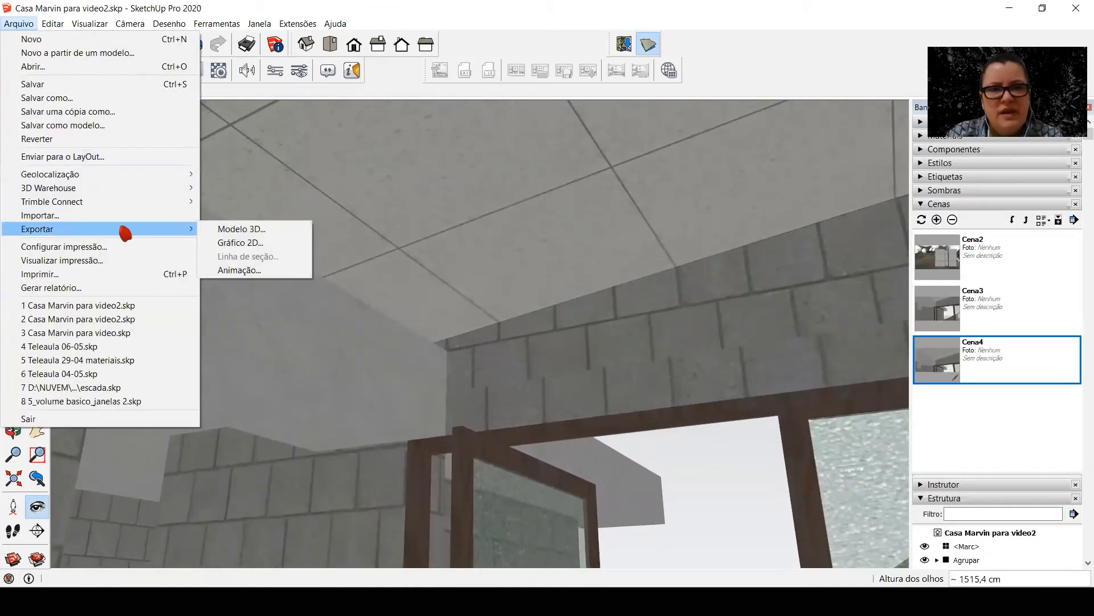
click(244, 272)
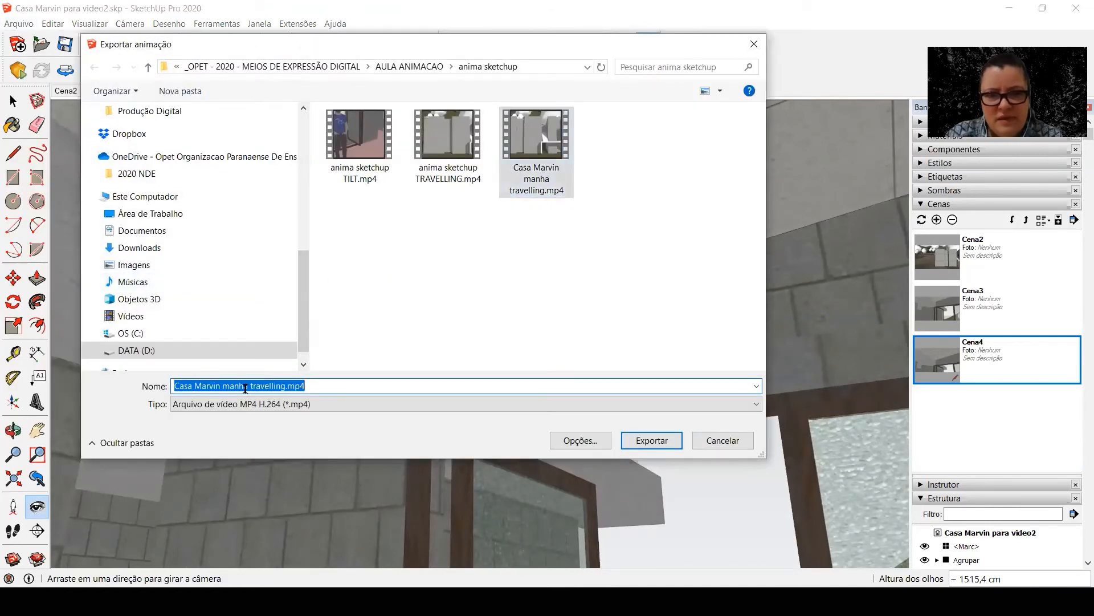
click(254, 387)
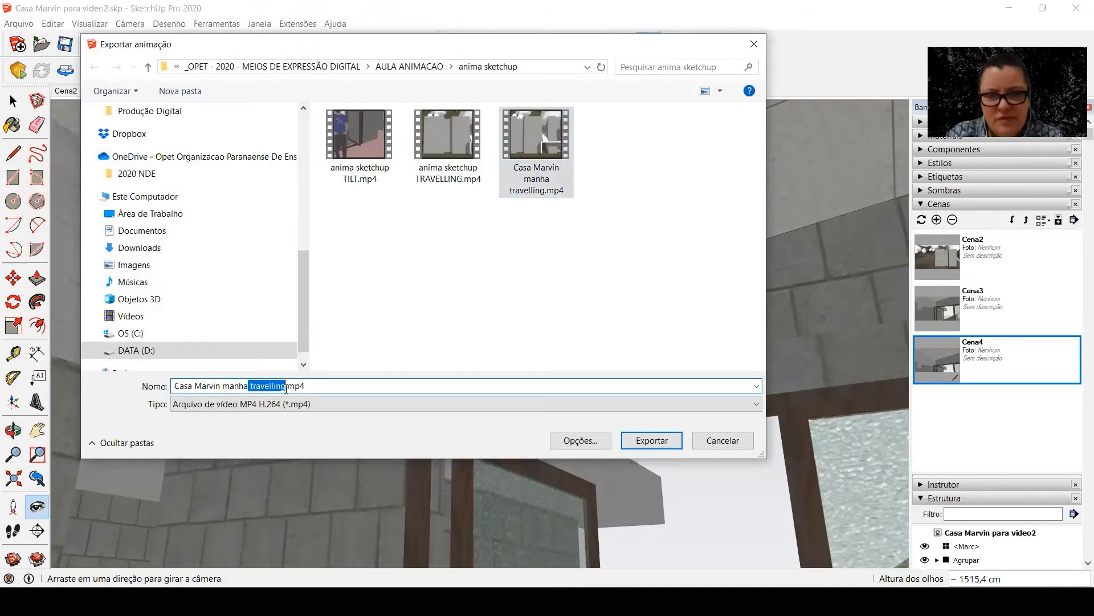
key(BackSpace)
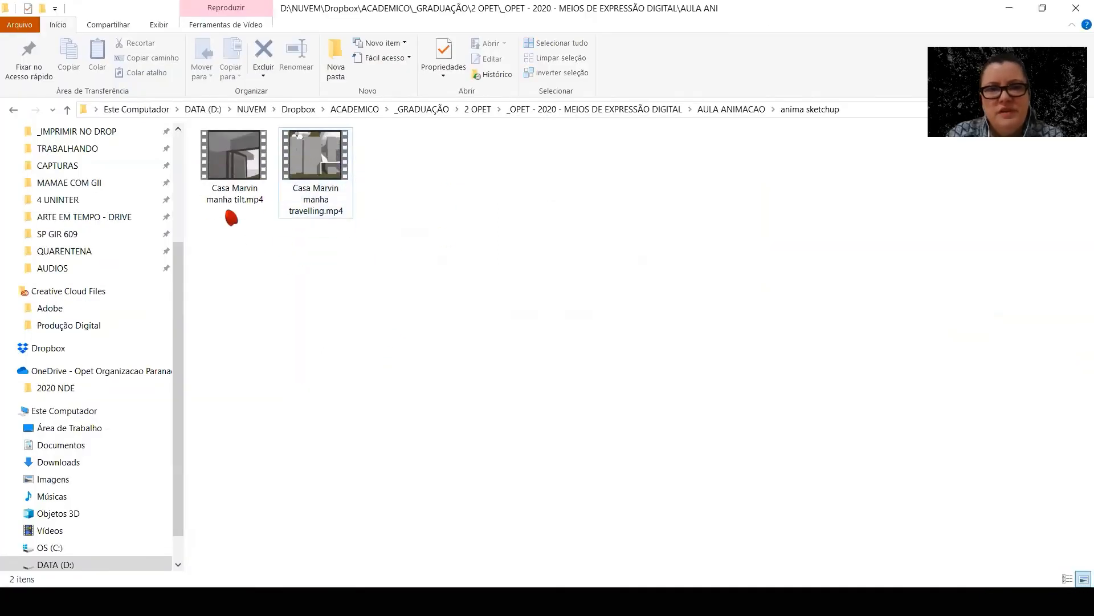
Play the exported video "Casa Marvin manha tilt.mp4" twice to review it, and leave the playback
double_click(253, 166)
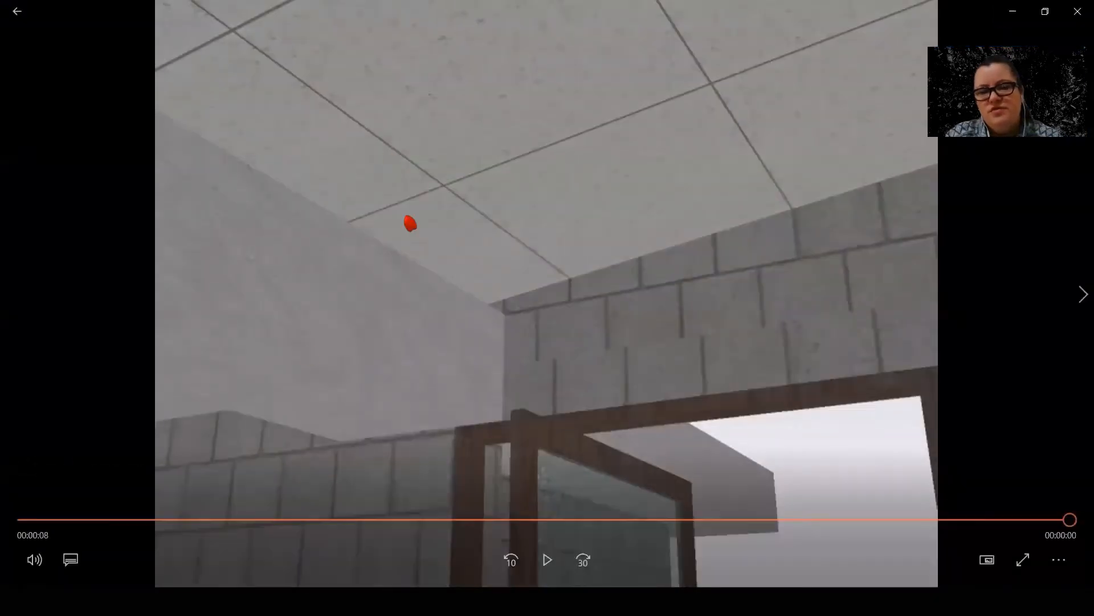
click(556, 575)
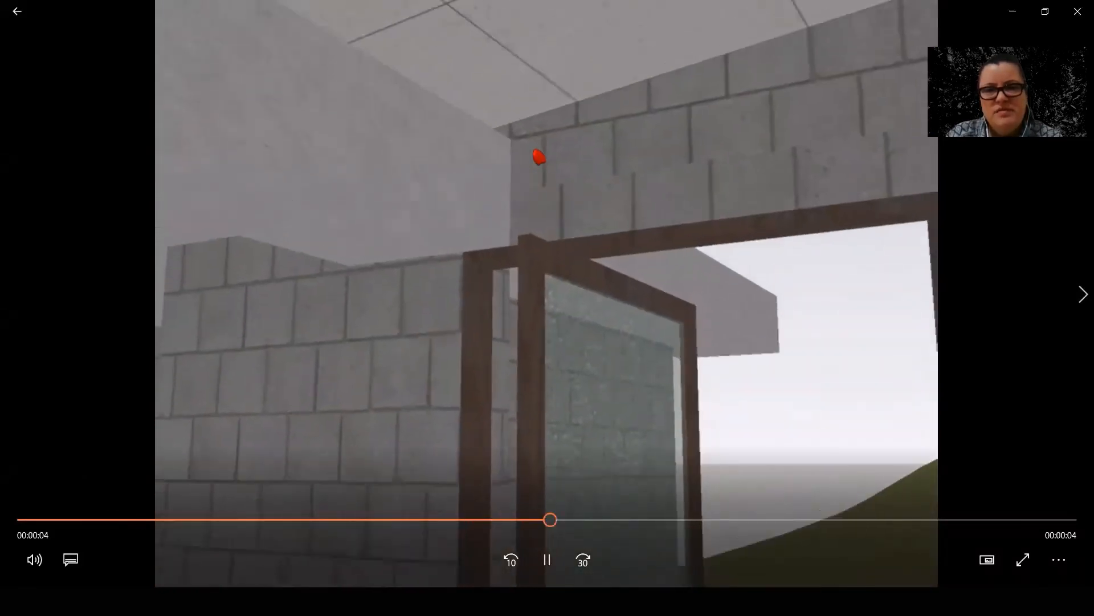
click(12, 22)
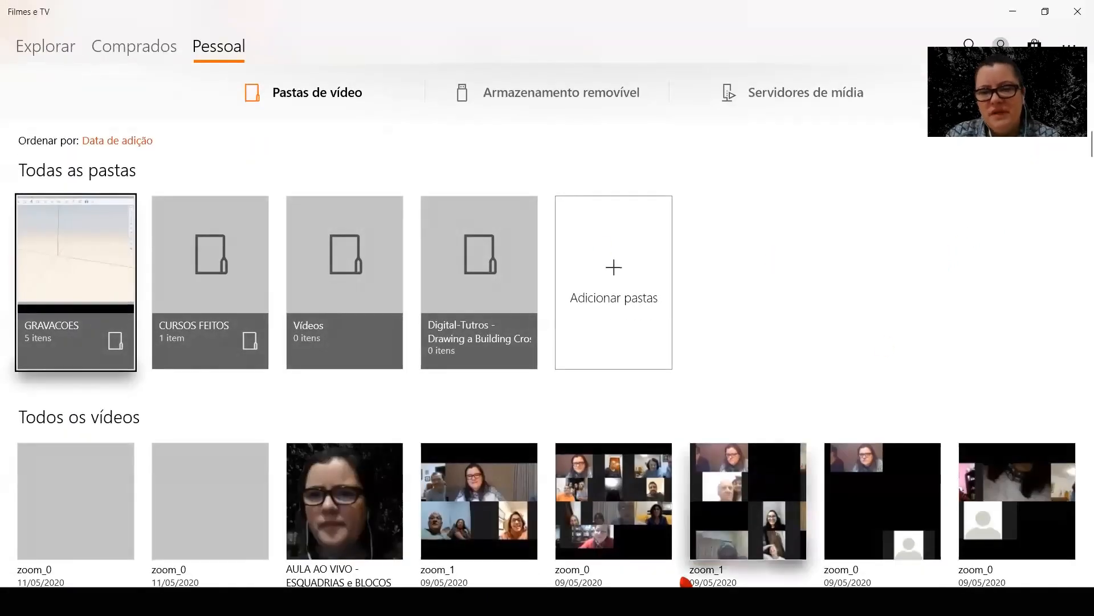
Switch back to SketchUp and set the time between scenes to 0 seconds in the model's animation settings
key(alt+Tab)
key(alt+Tab)
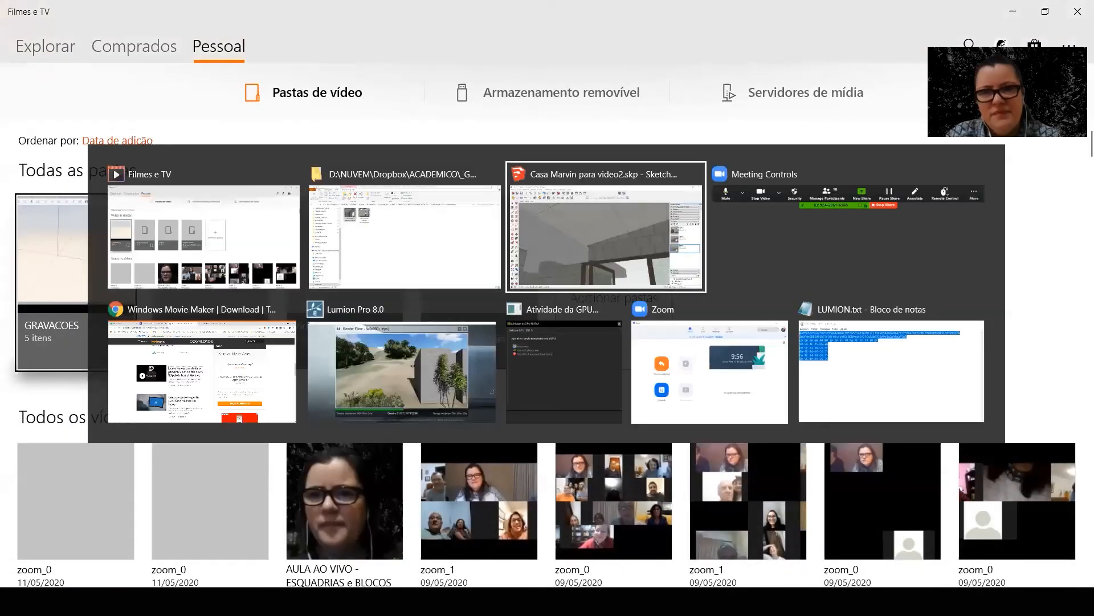
click(261, 24)
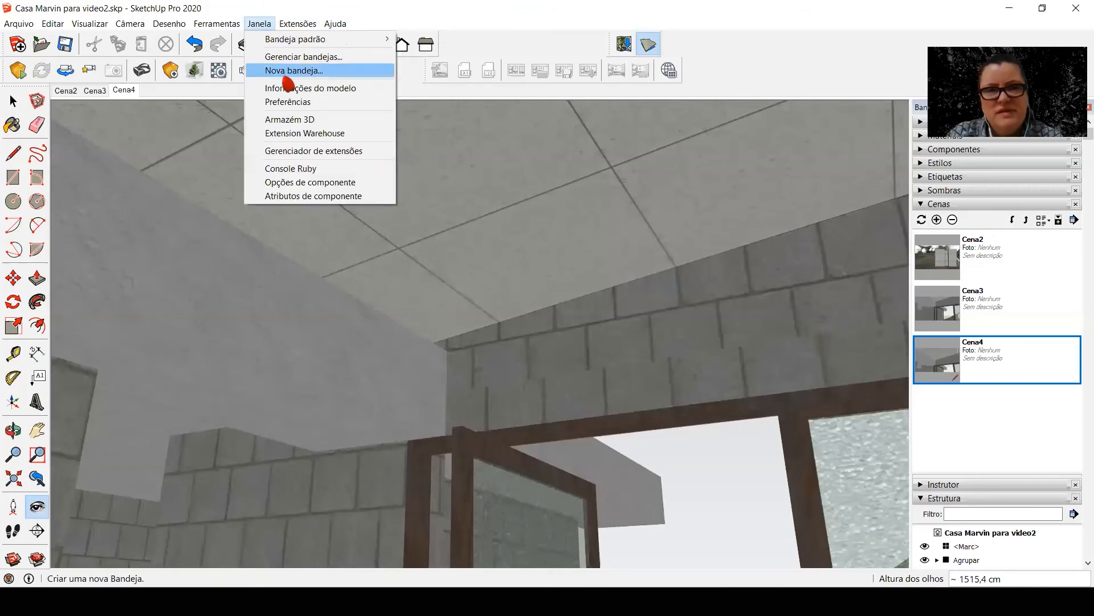
click(290, 89)
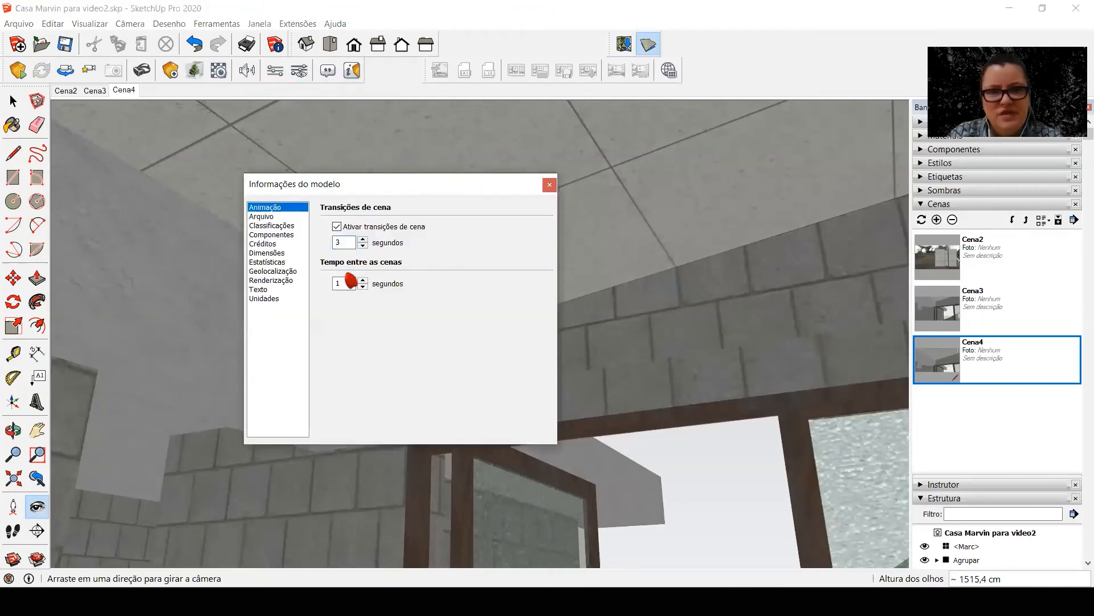
click(290, 217)
click(287, 208)
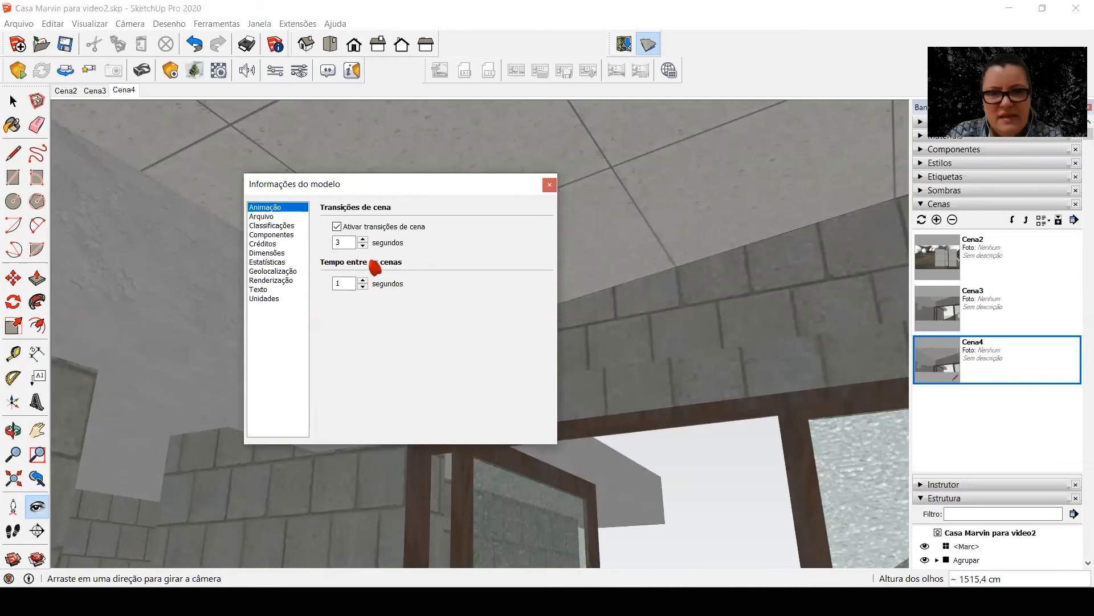
text(0)
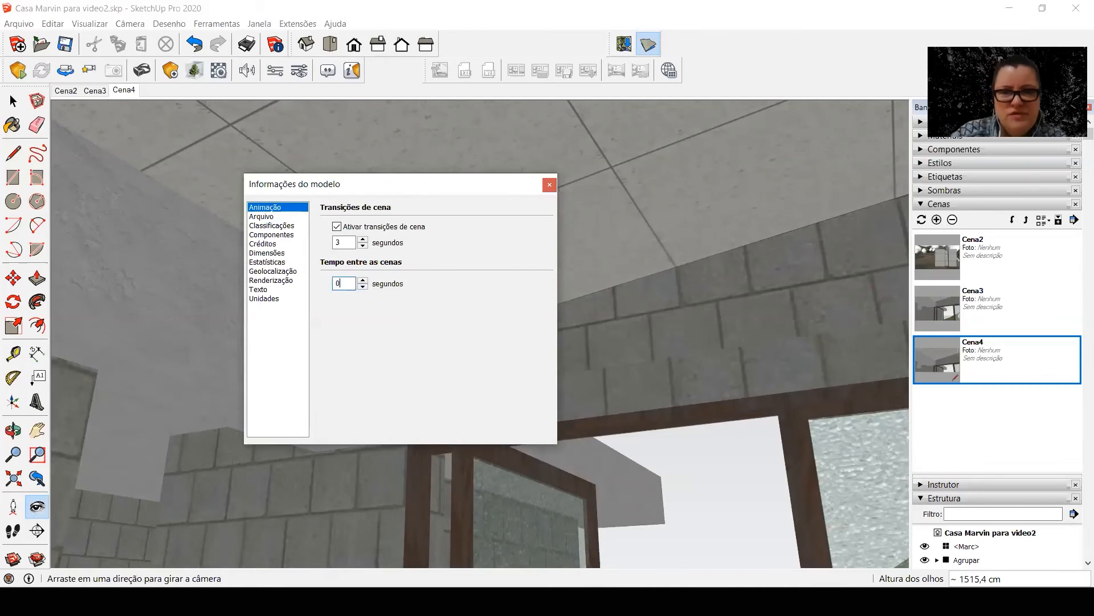
key(Return)
Export the animation again over the existing "Casa Marvin manha tilt.mp4" file
click(13, 25)
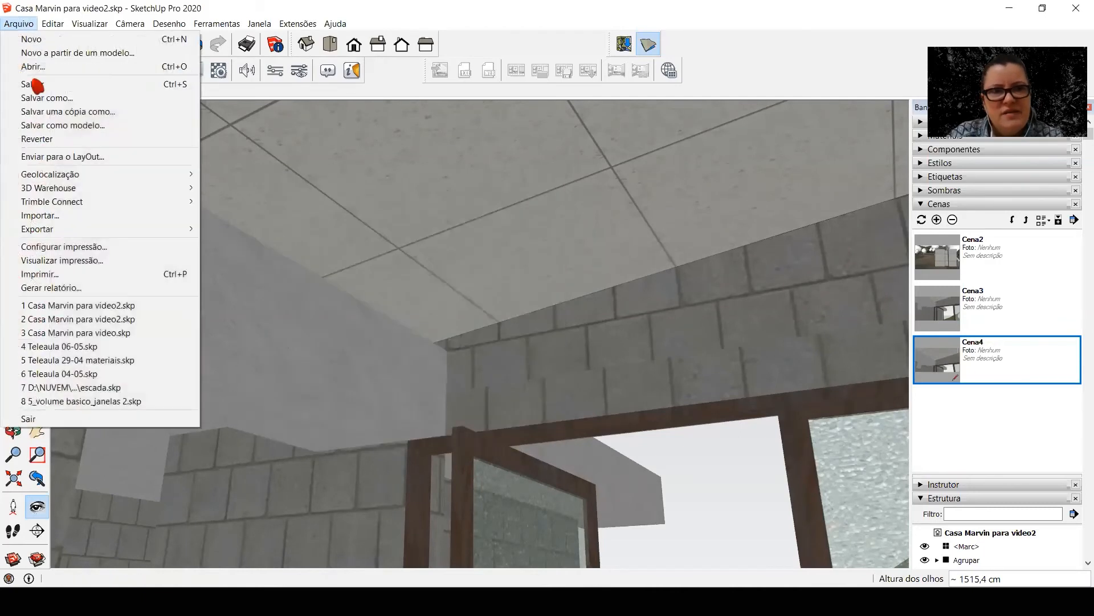
mouse_move(156, 235)
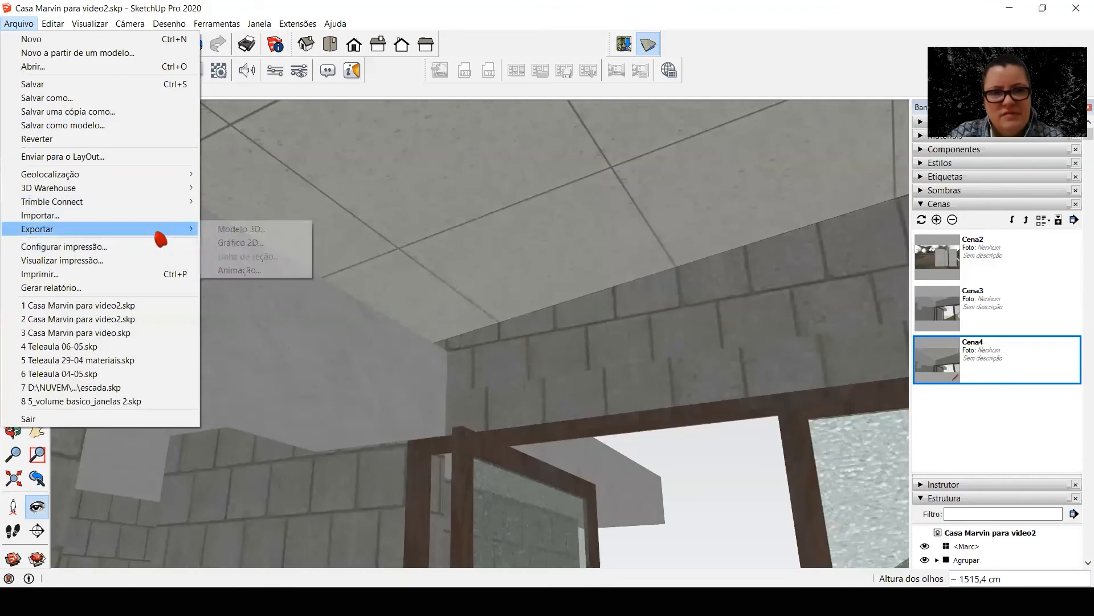
click(234, 269)
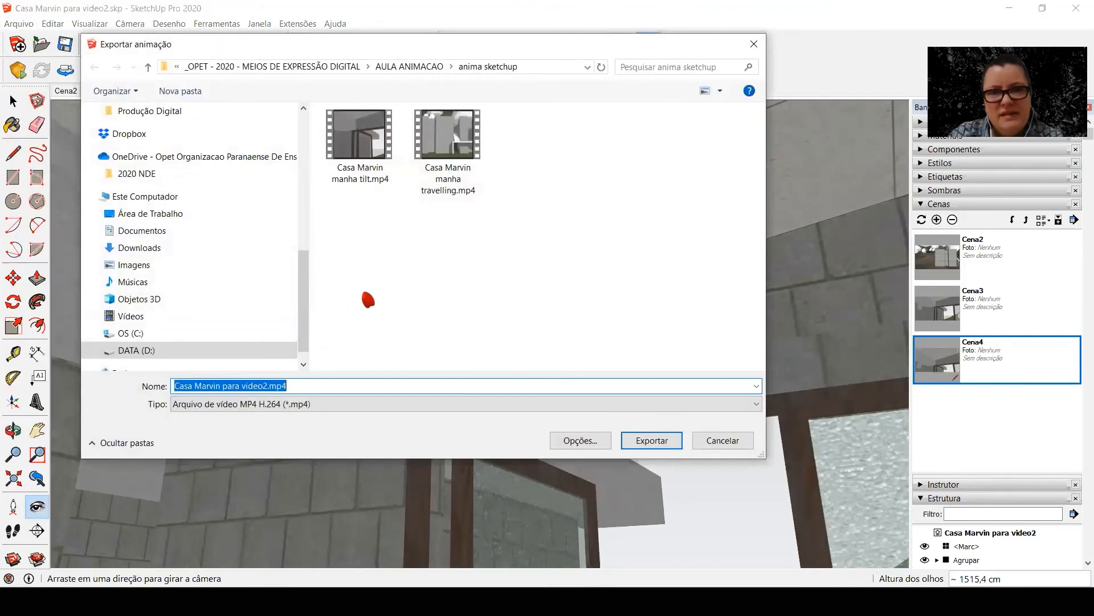
click(650, 441)
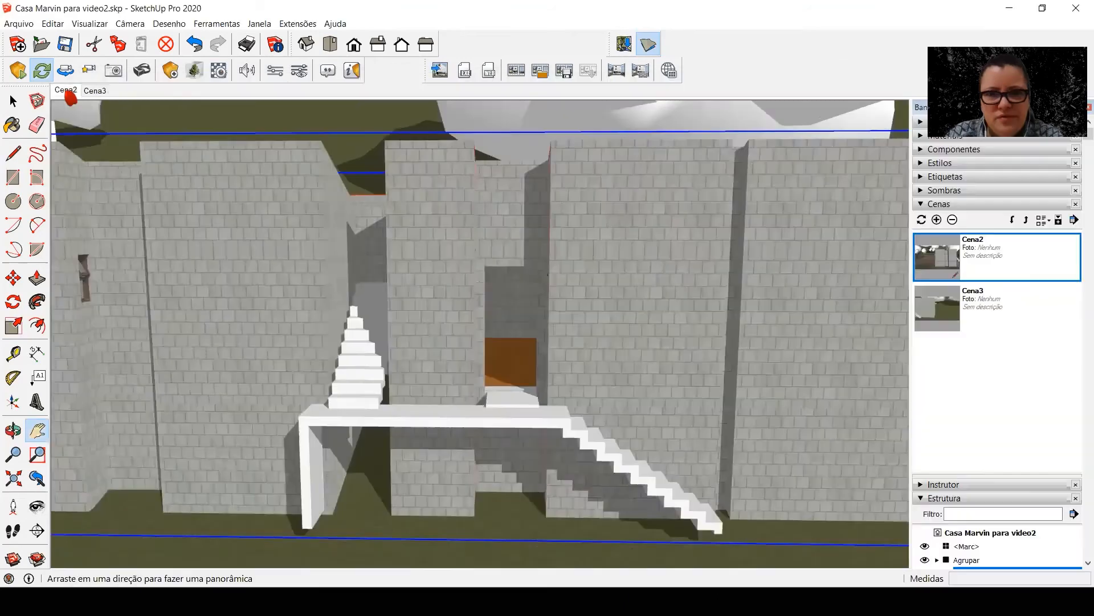
Activate the Cena2 scene, enable the Enscape video editor from SketchUp, and switch to the Enscape window
click(67, 91)
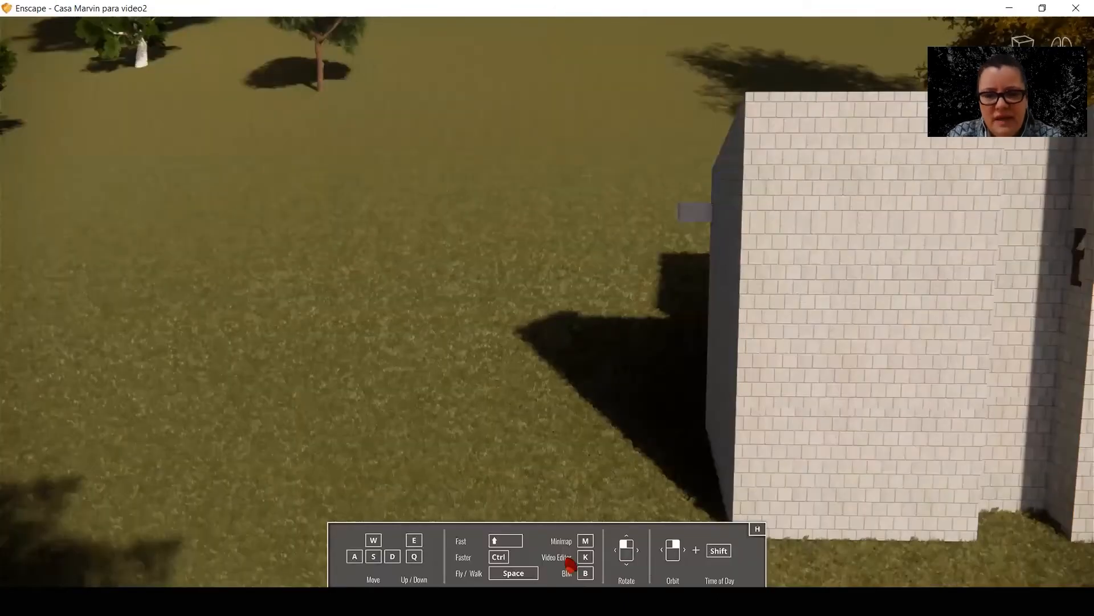
click(559, 537)
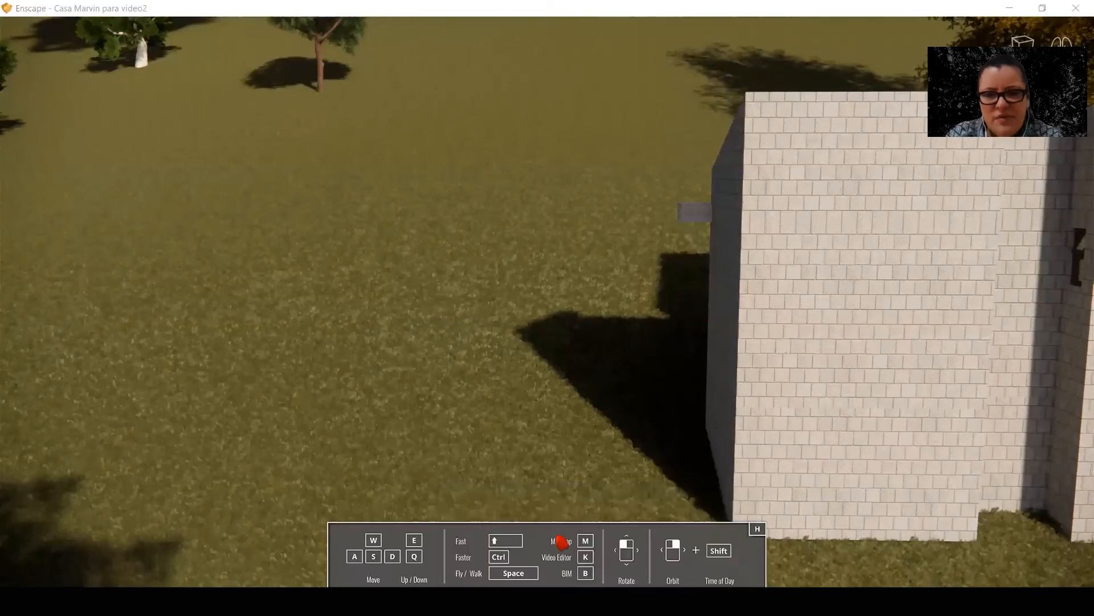
right_click(744, 80)
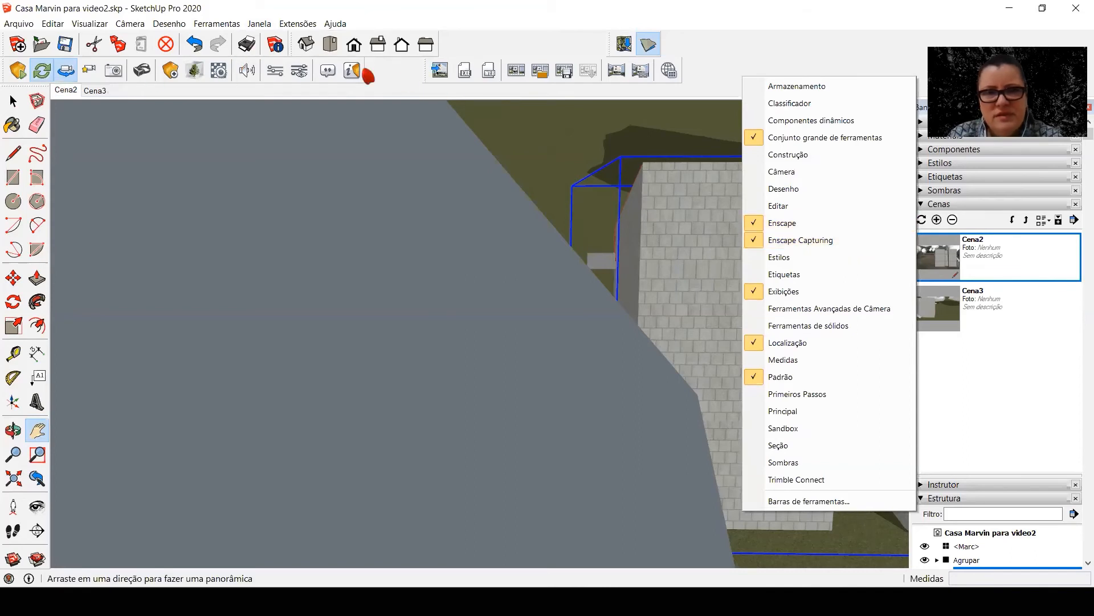
click(549, 71)
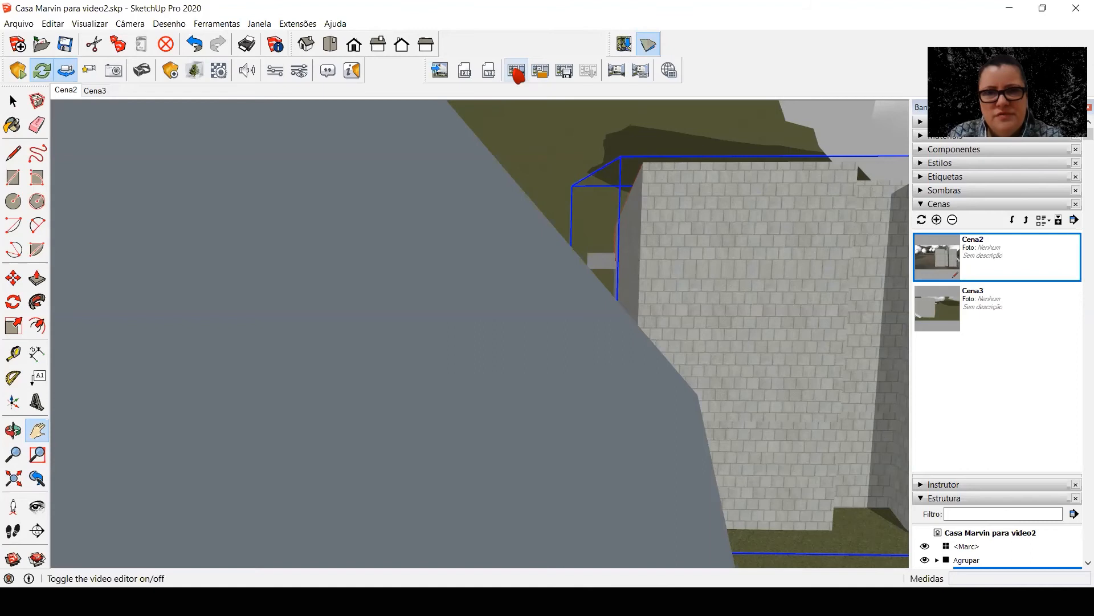
mouse_move(597, 601)
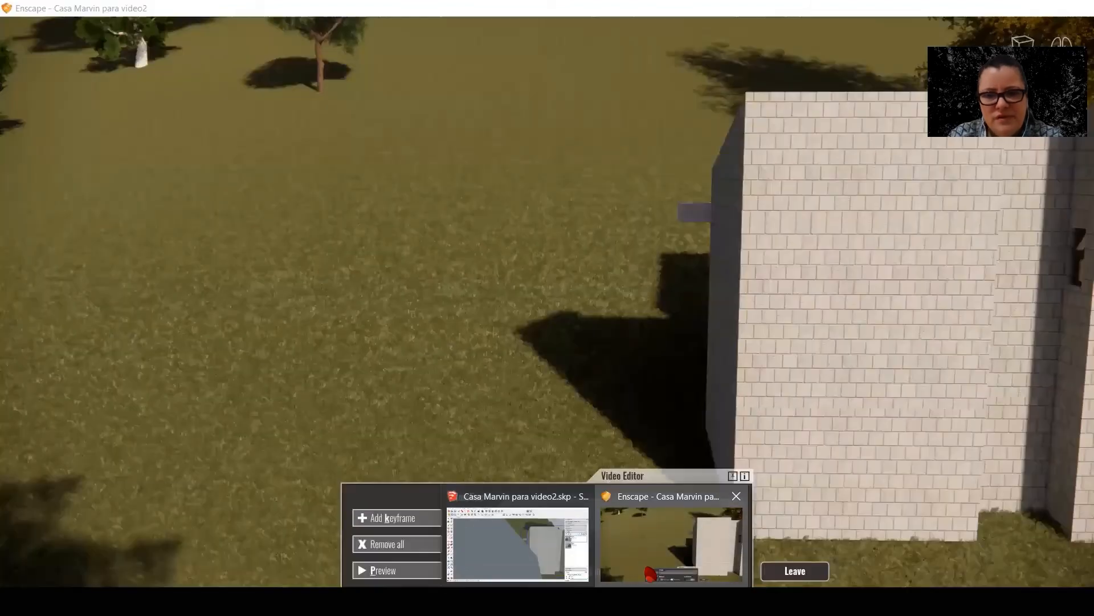
click(644, 565)
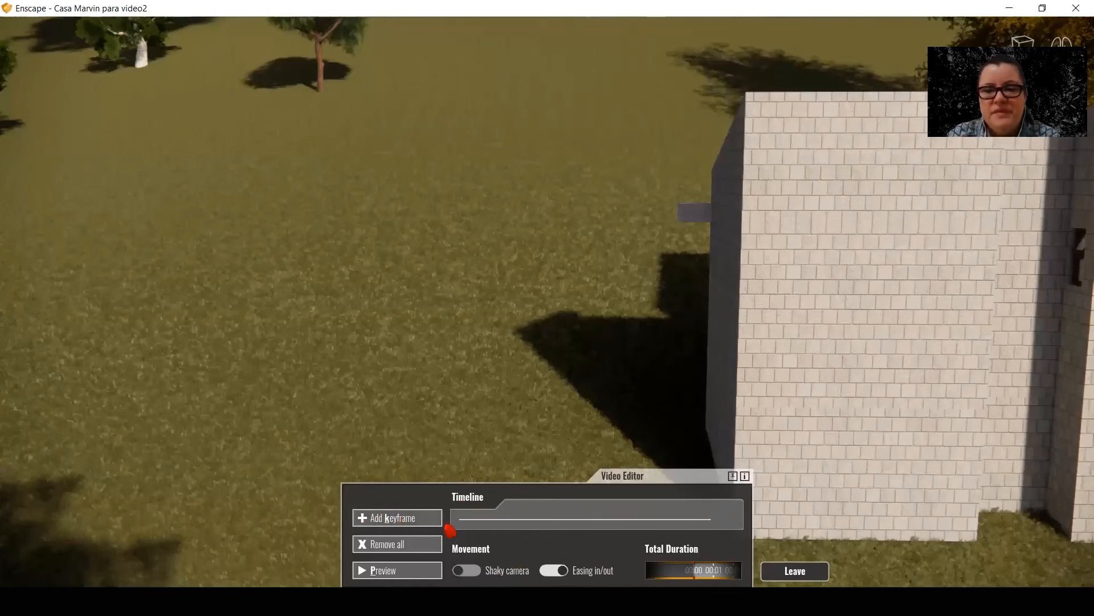
Create a sideways camera path along the brick wall with a start keyframe and an end keyframe past its far edge, and preview it
click(426, 523)
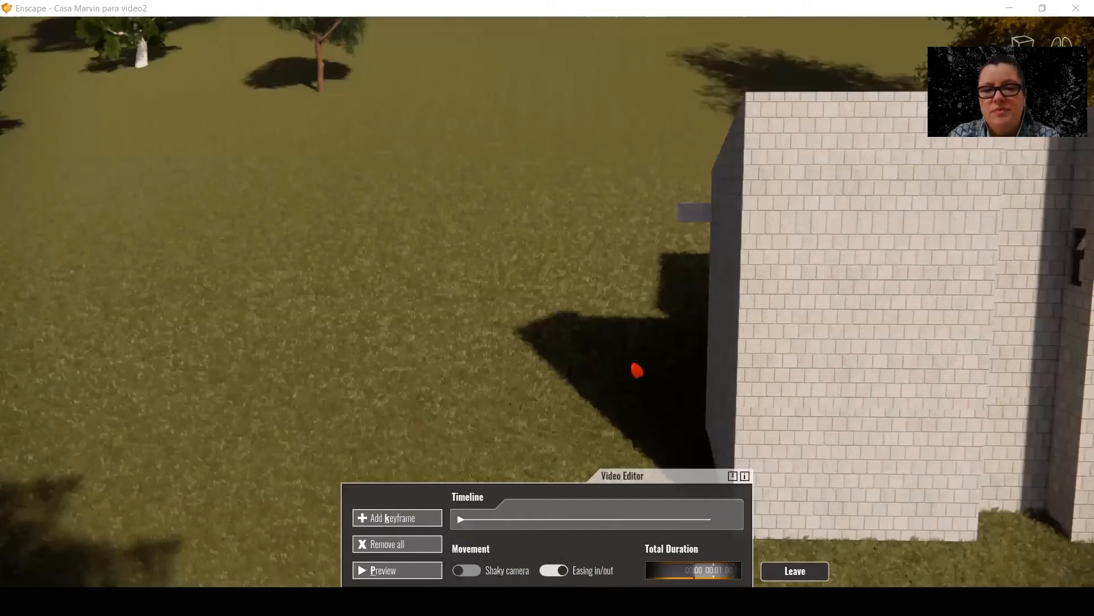
key(d)
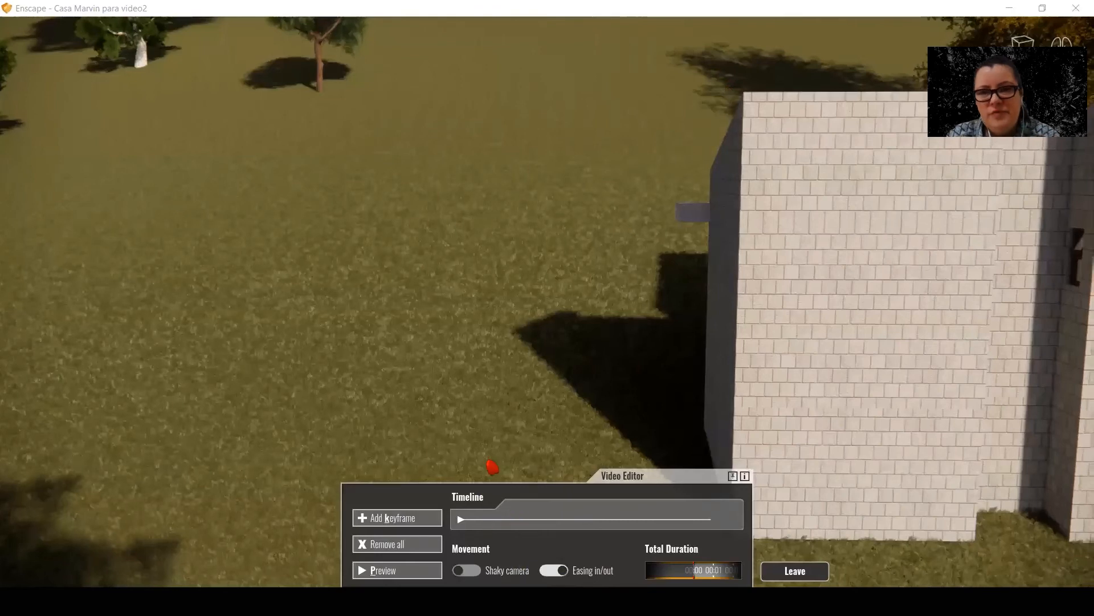
key(d)
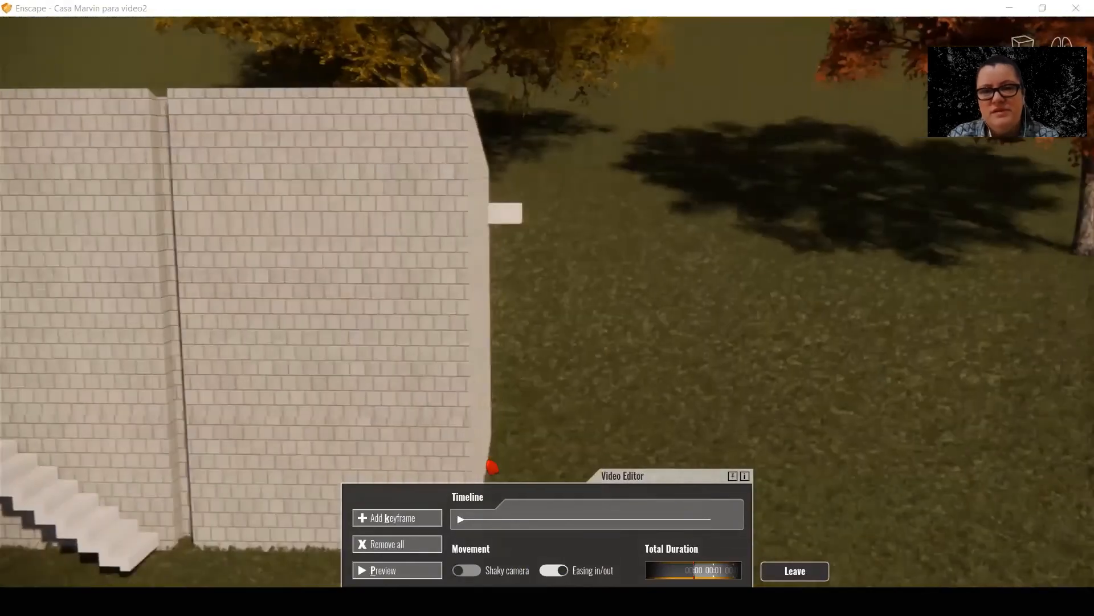
click(427, 520)
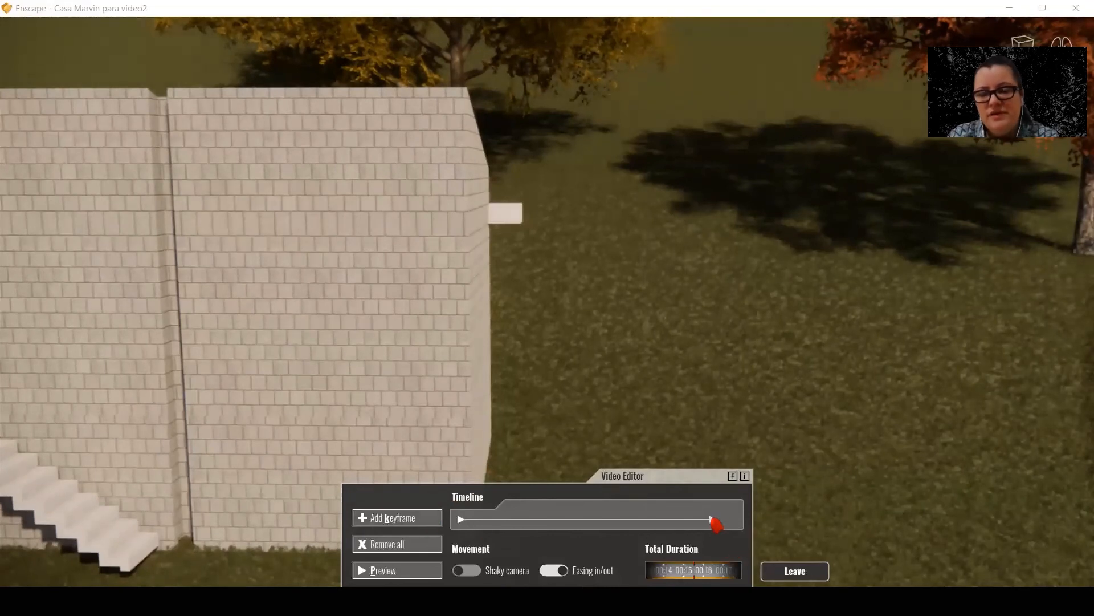
click(420, 574)
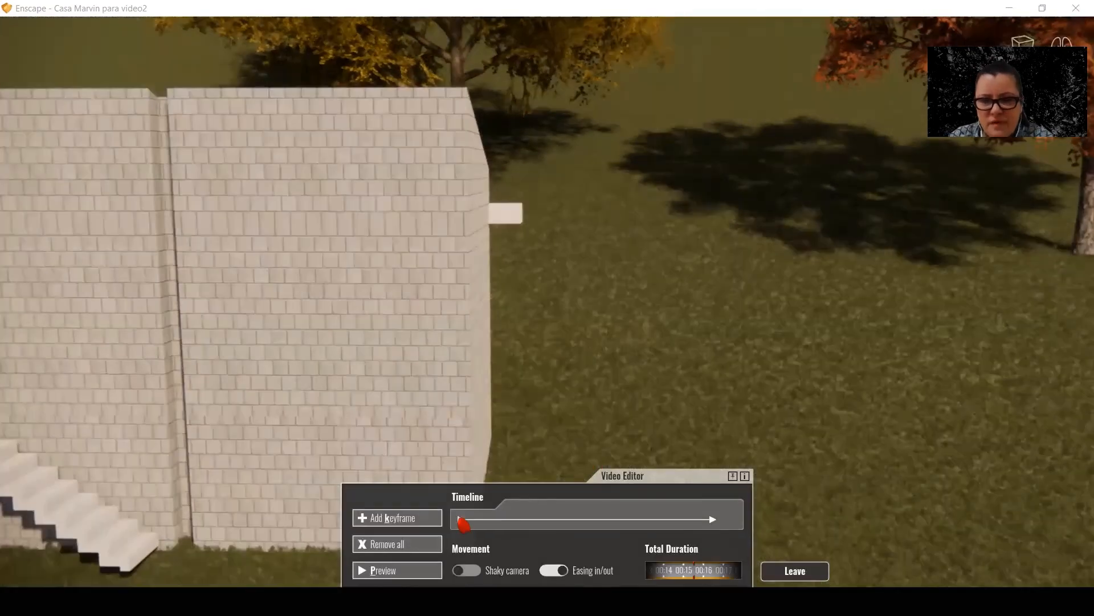
Set the first keyframe's time of day to about 14:30 and its field of view to 66.2°, and apply the changes
click(461, 521)
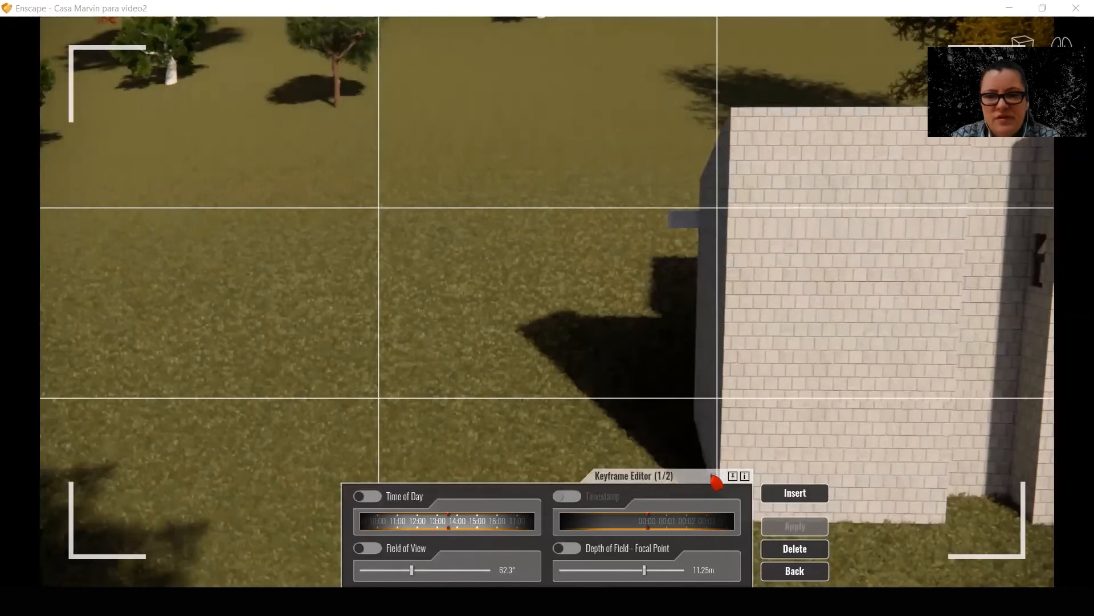
click(712, 477)
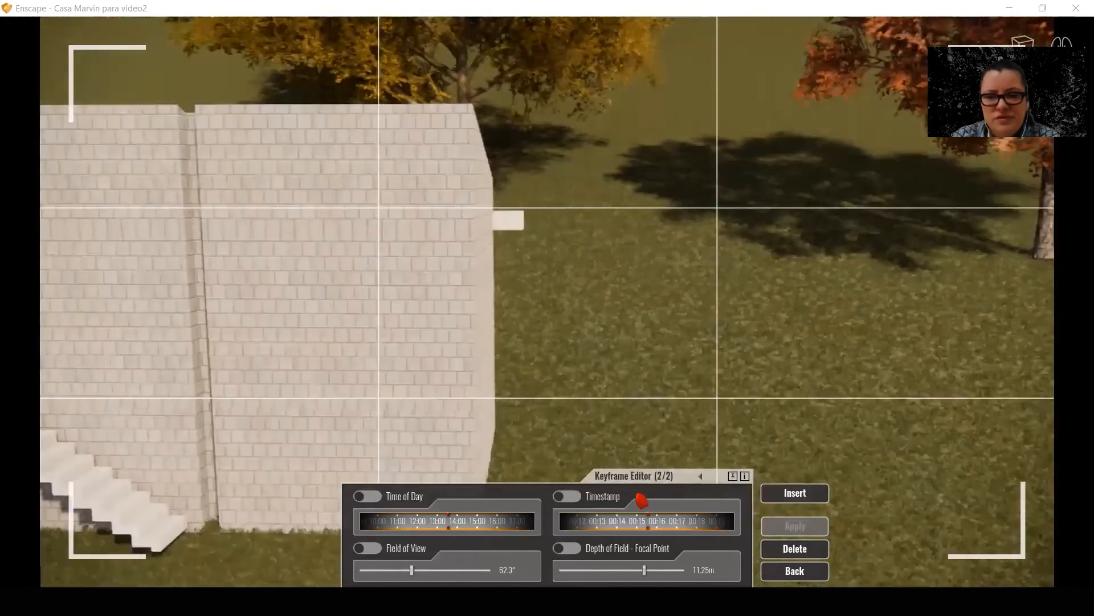
click(701, 478)
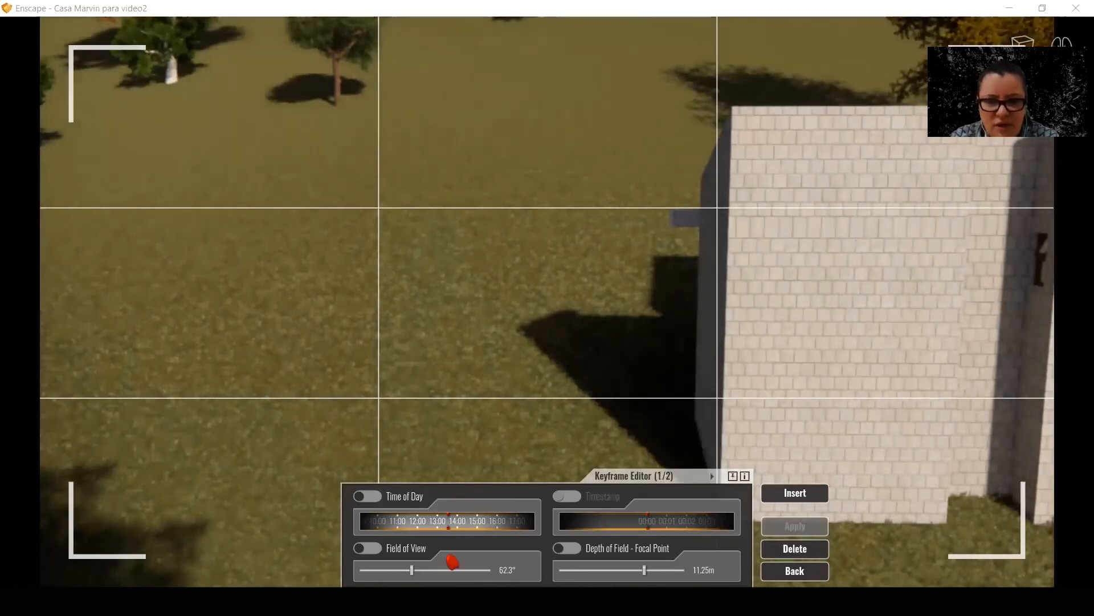
drag(452, 533, 501, 525)
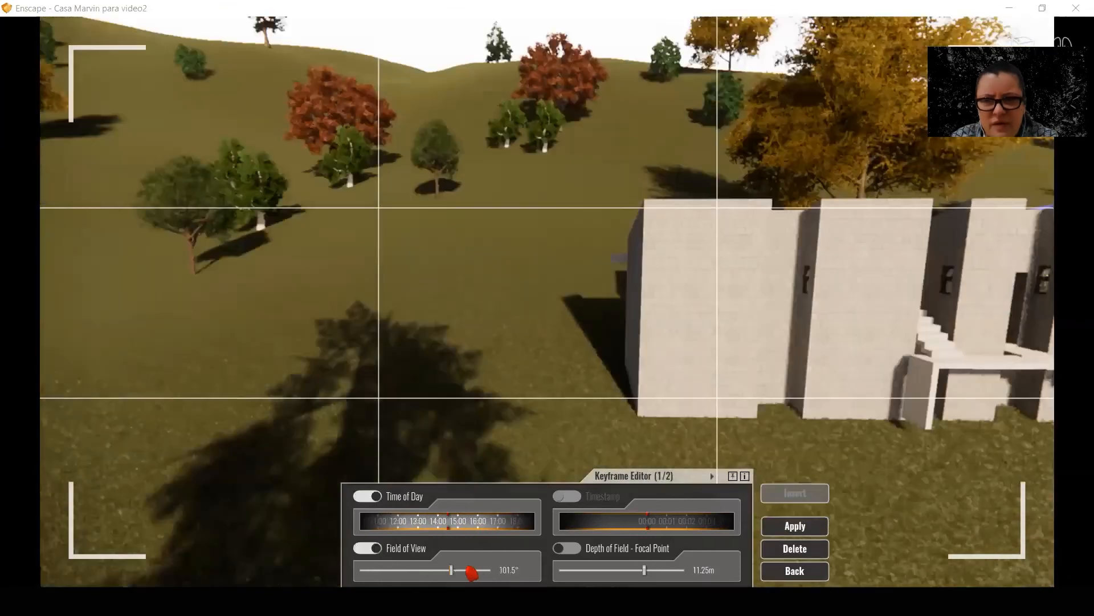
drag(471, 571, 412, 562)
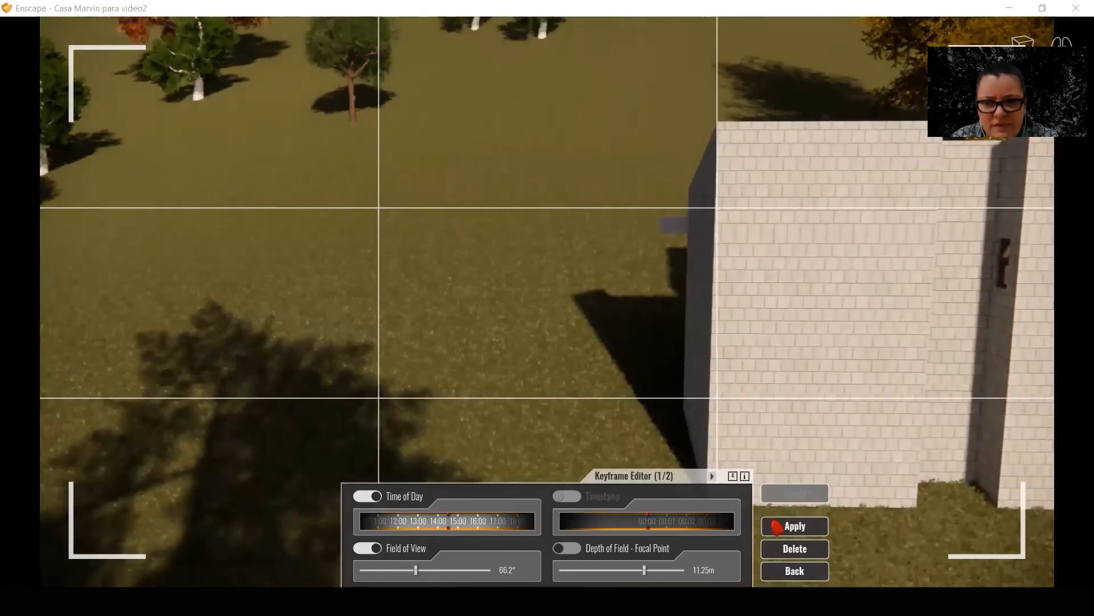
click(791, 527)
Set the second keyframe's time of day to 16:02 and its timestamp to about 00:18, apply them, and preview the path
drag(452, 533, 426, 536)
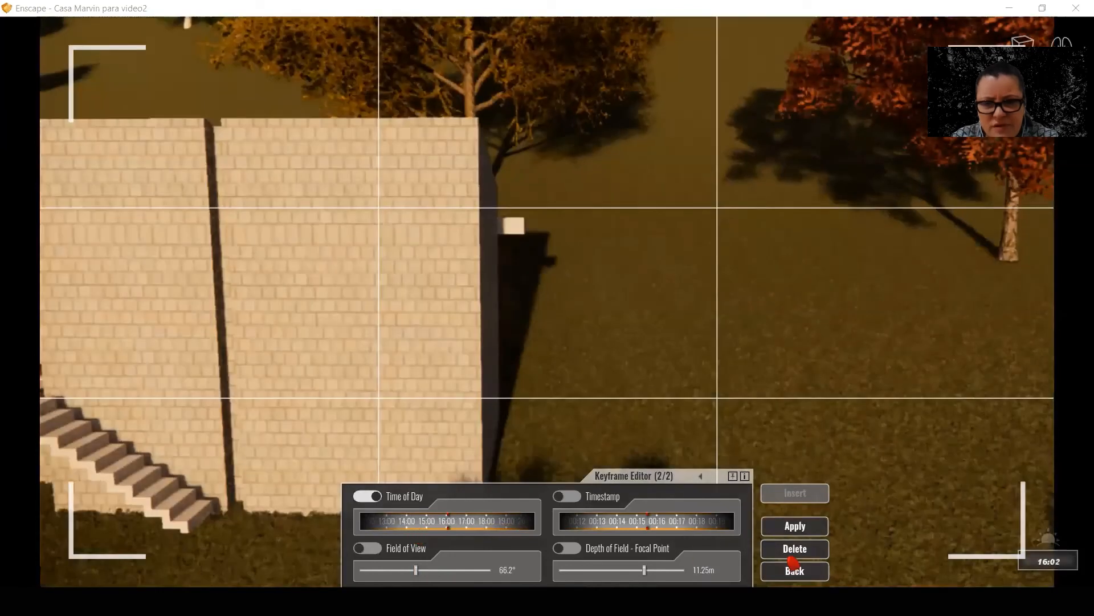
click(810, 528)
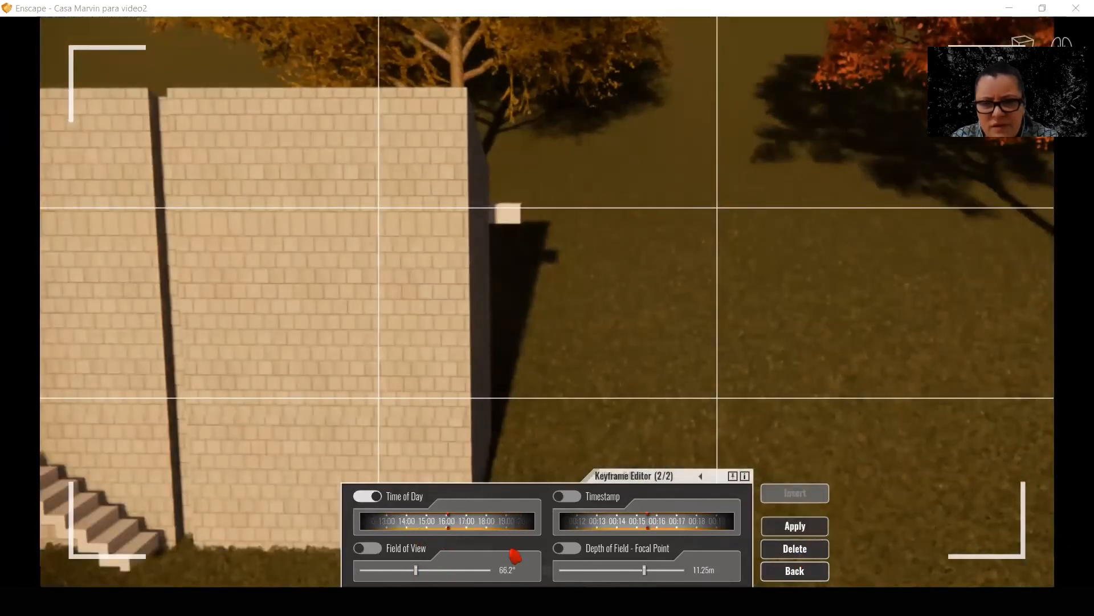
drag(654, 530, 610, 529)
click(790, 525)
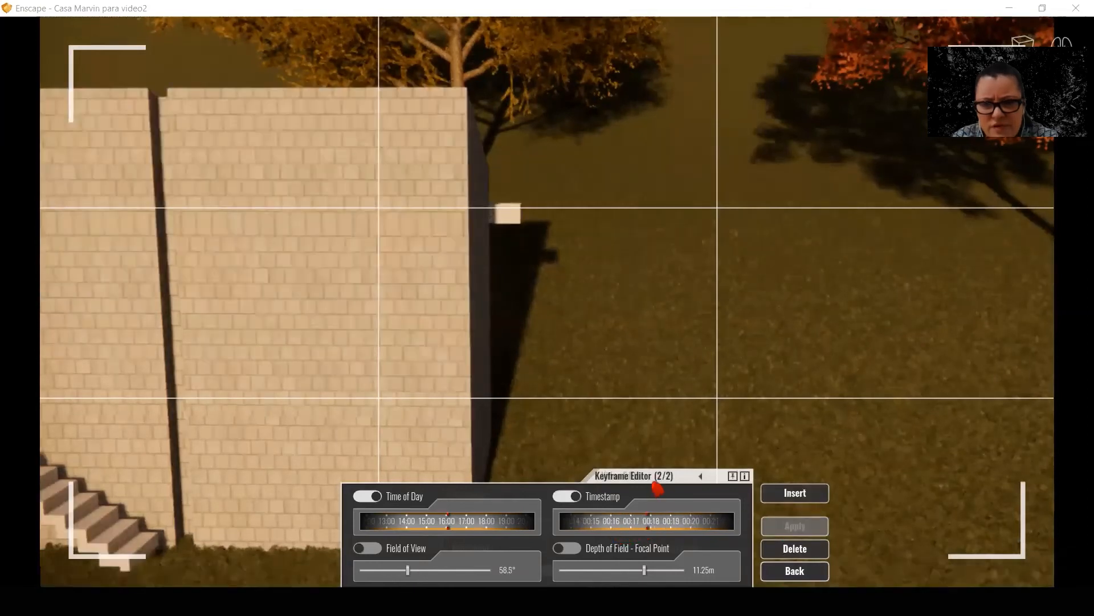
click(791, 571)
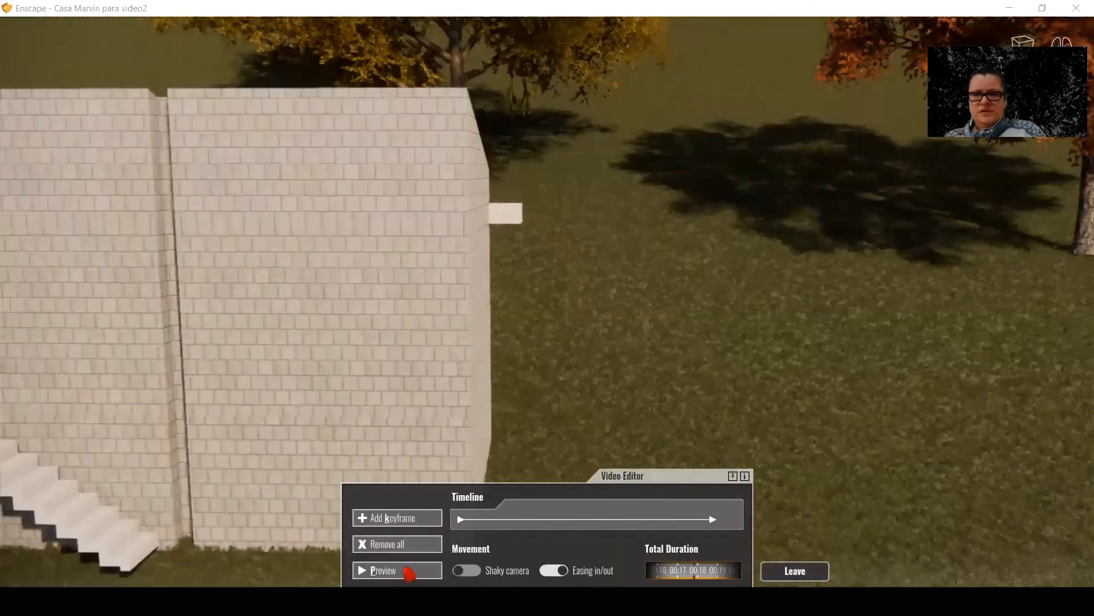
click(409, 572)
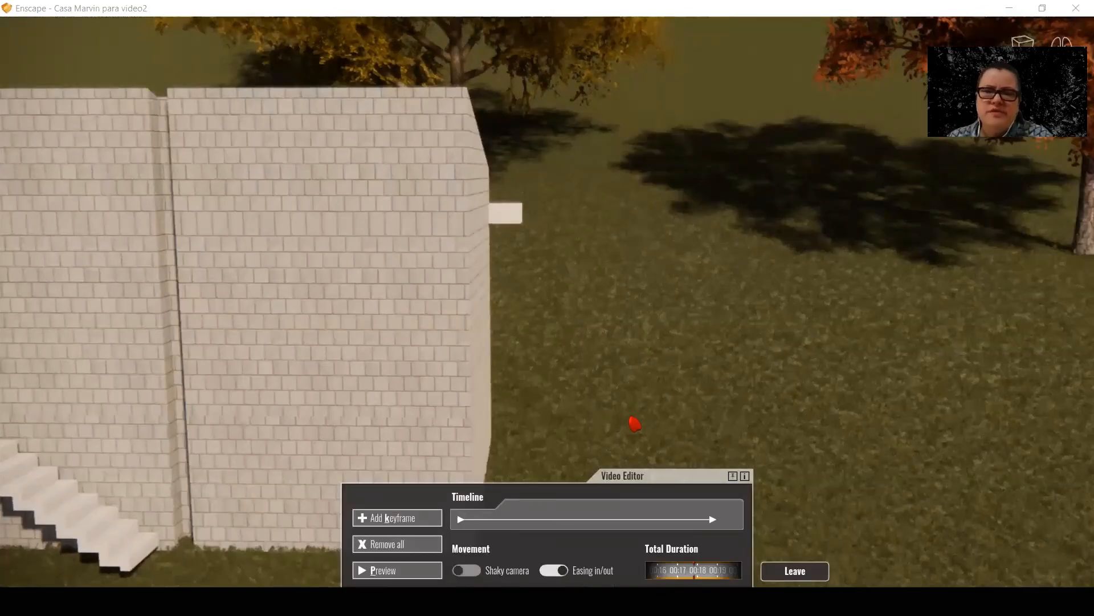
Switch to SketchUp and save the video path in the ANIMA ENSCAPE folder under a name starting with "movimentacao da camera em travel"
mouse_move(601, 602)
click(562, 564)
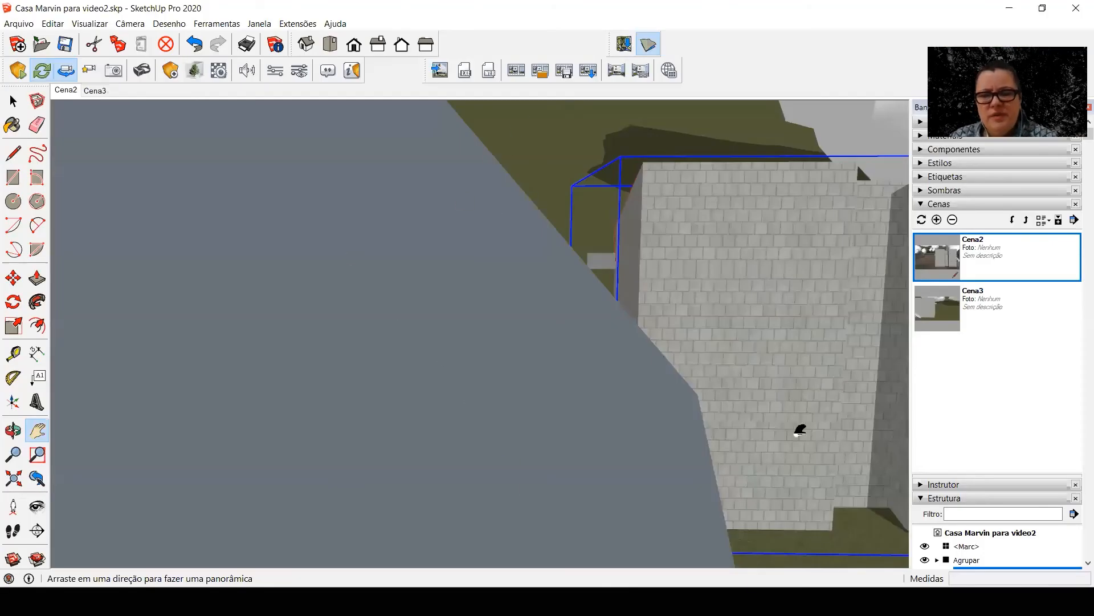
click(565, 78)
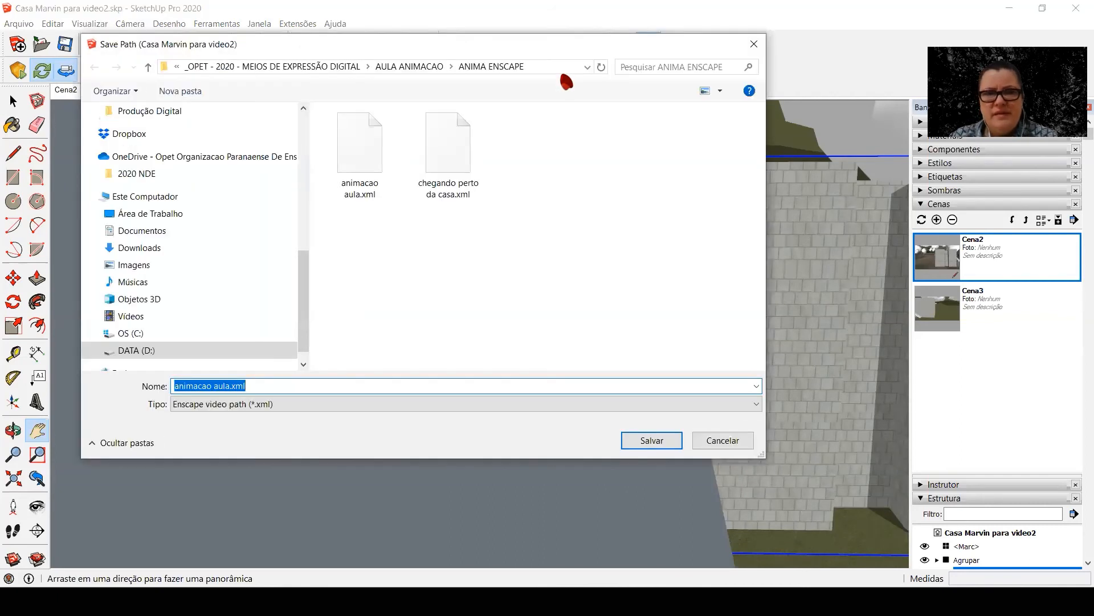
text(moviment)
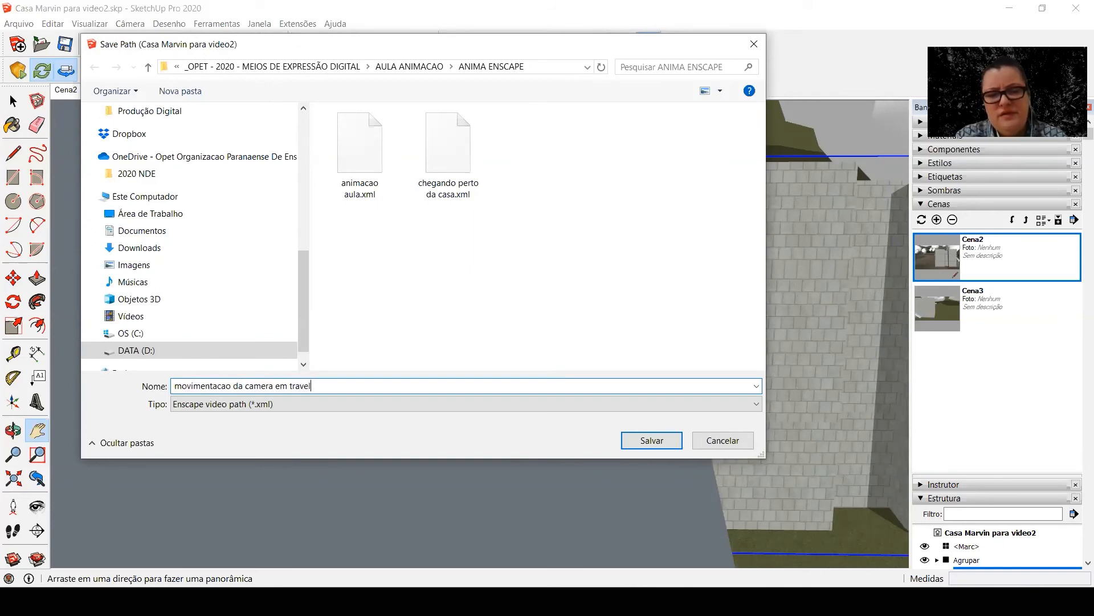
key(Return)
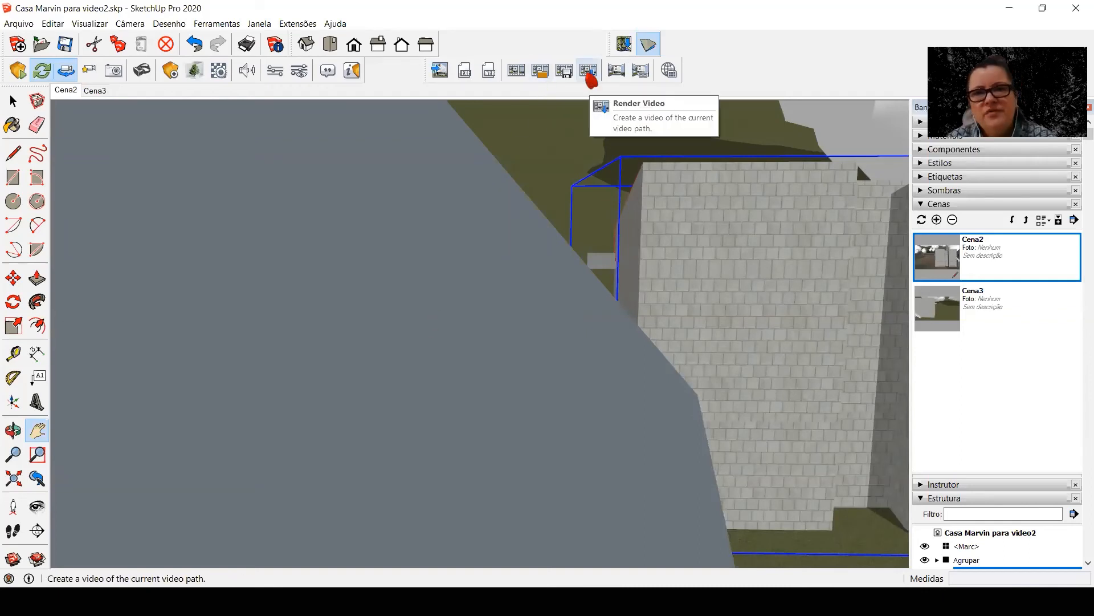
Render the current path as an MP4 video in the ANIMA ENSCAPE folder, with a name starting with "travelling ma"
click(588, 71)
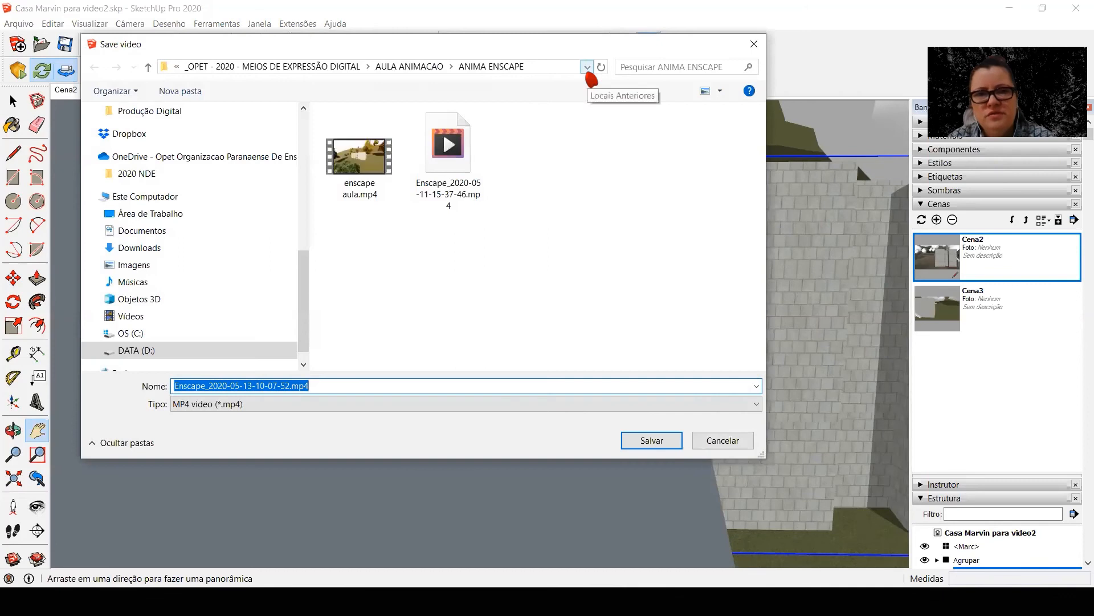
text(travelling ma)
key(Return)
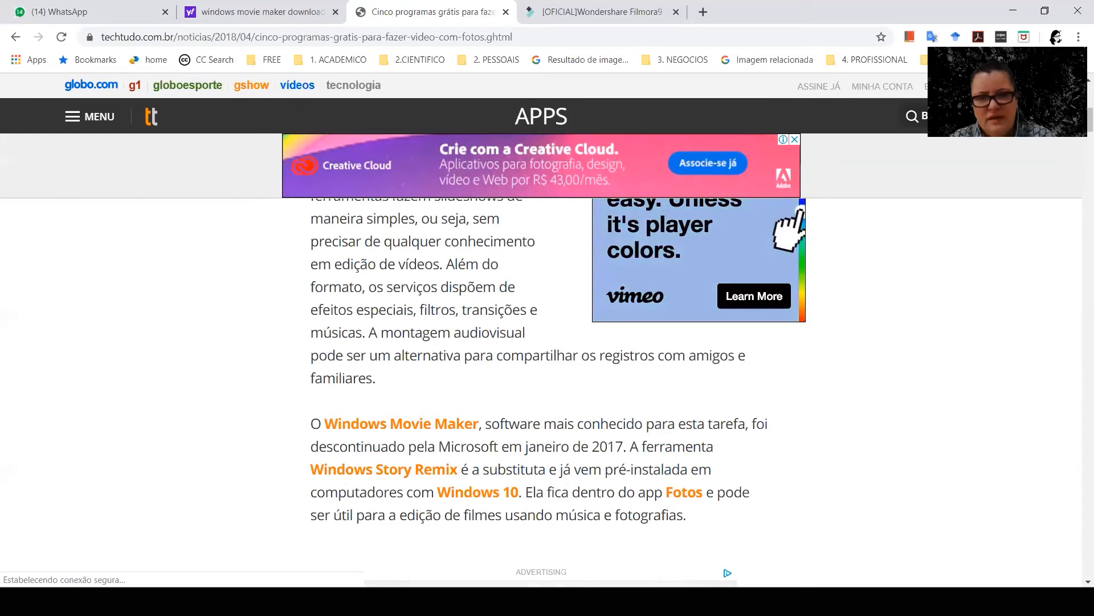
Read the TechTudo article's paragraph on Windows Movie Maker and its replacement, and open the Fotos app
scroll(419, 445, down, 3)
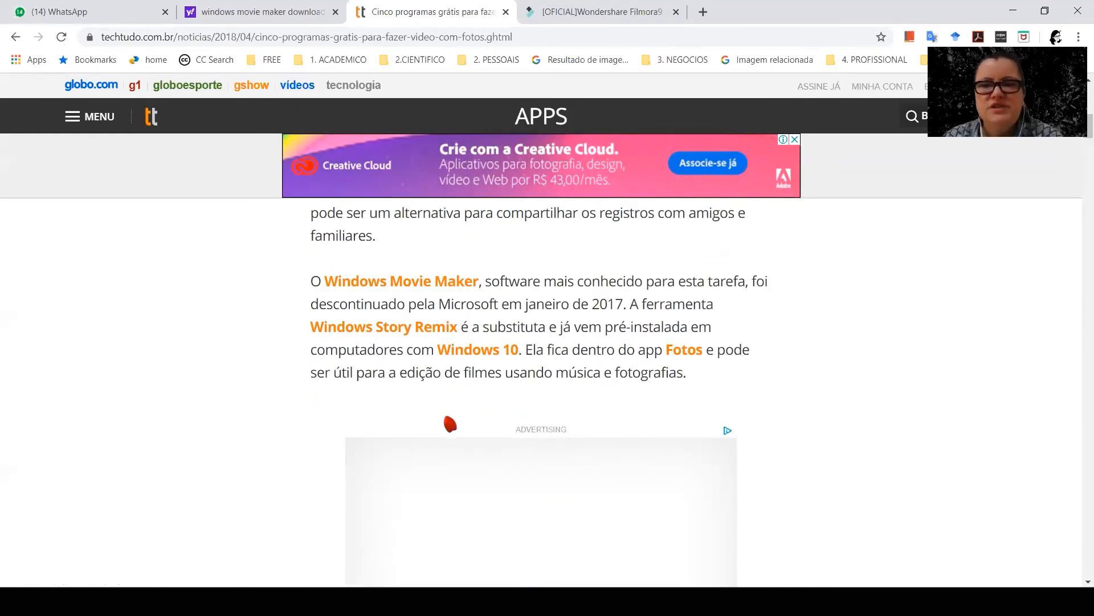
scroll(463, 342, down, 1)
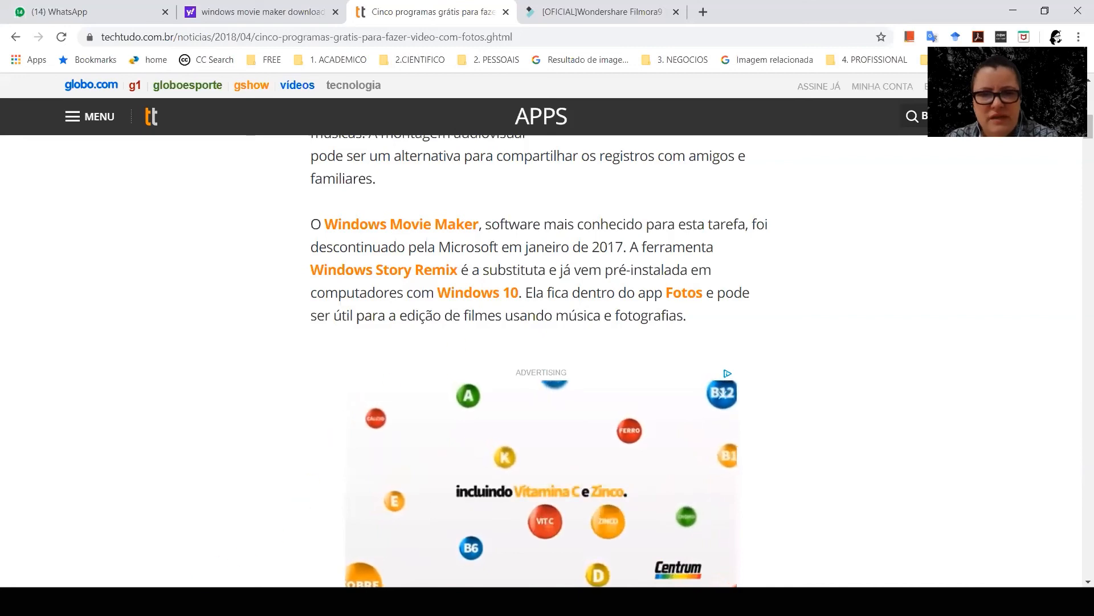
key(super+s)
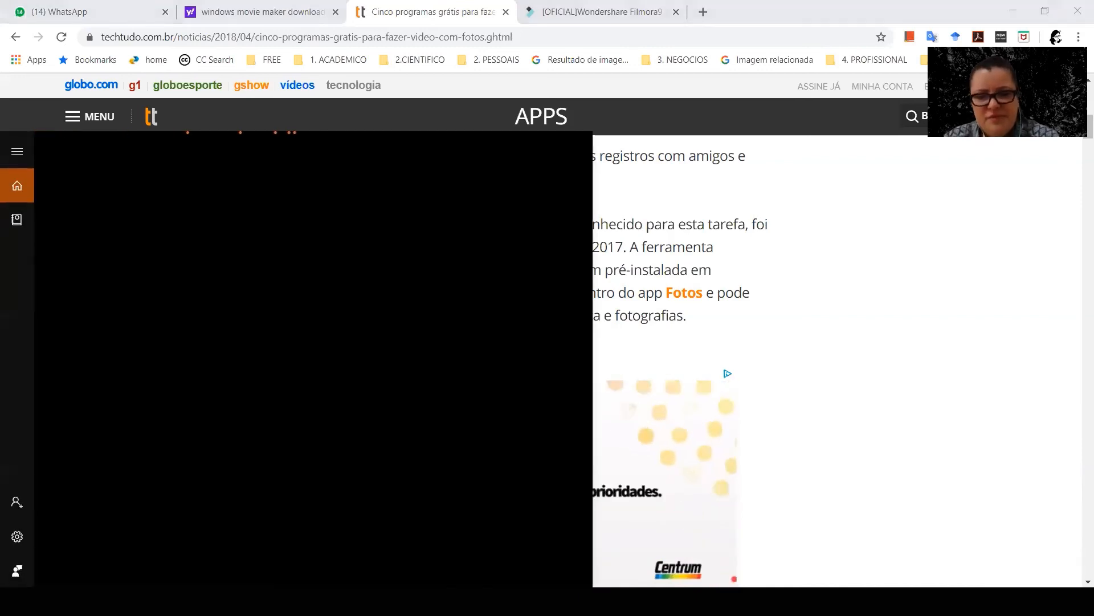
key(Return)
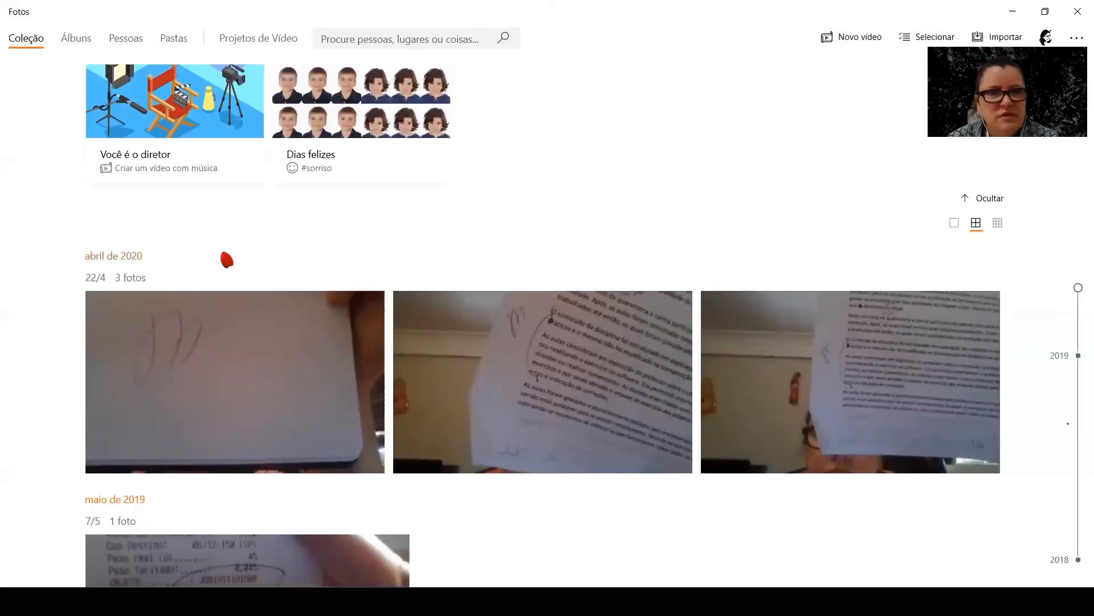
Create a new video project in Fotos and name it "Casa Marvin"
click(244, 34)
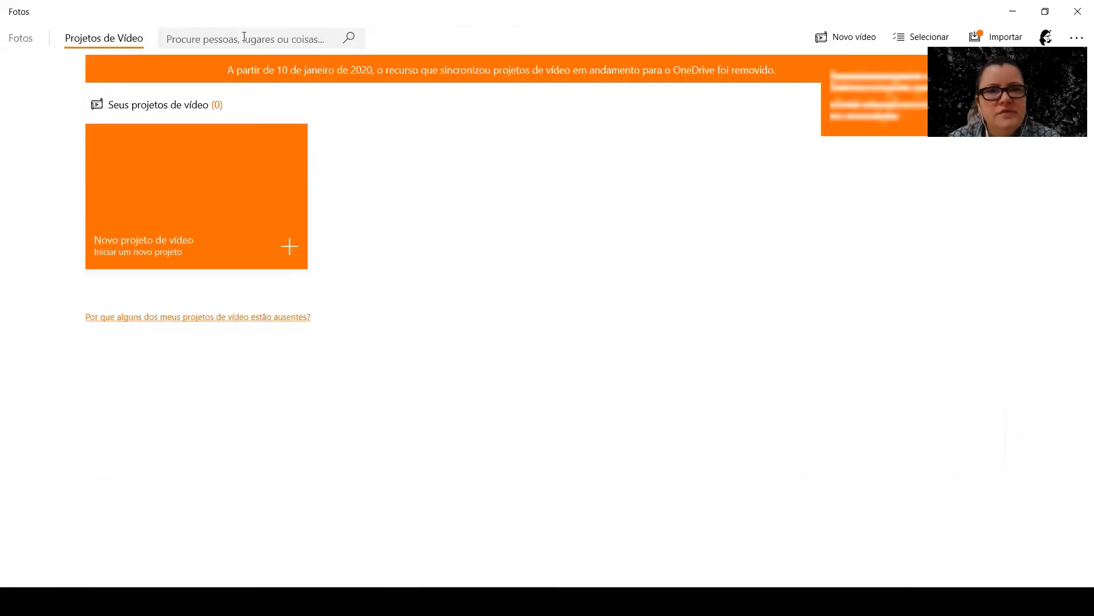
click(226, 217)
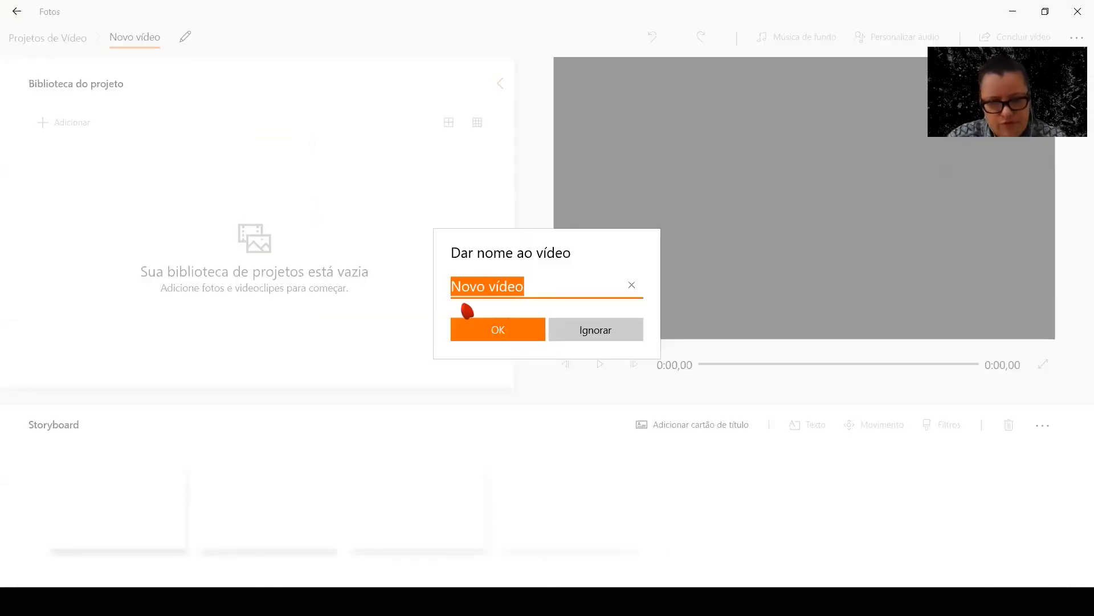
key(BackSpace)
text(Casa Marvin)
key(Return)
Add two video clips from this computer to the Casa Marvin project library
click(74, 132)
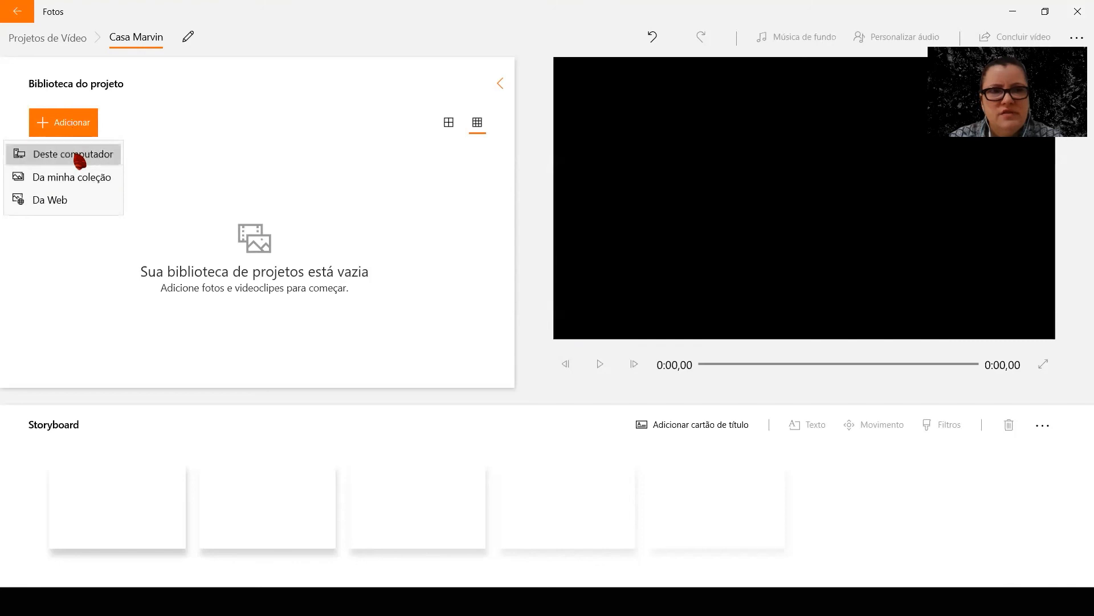
click(77, 152)
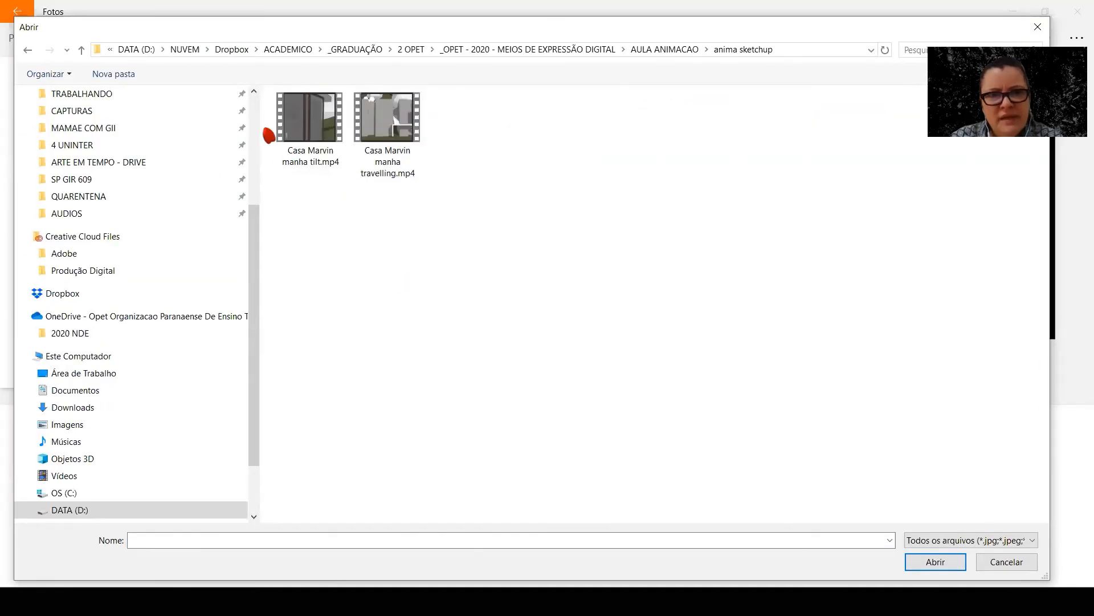
drag(269, 135, 469, 214)
click(951, 563)
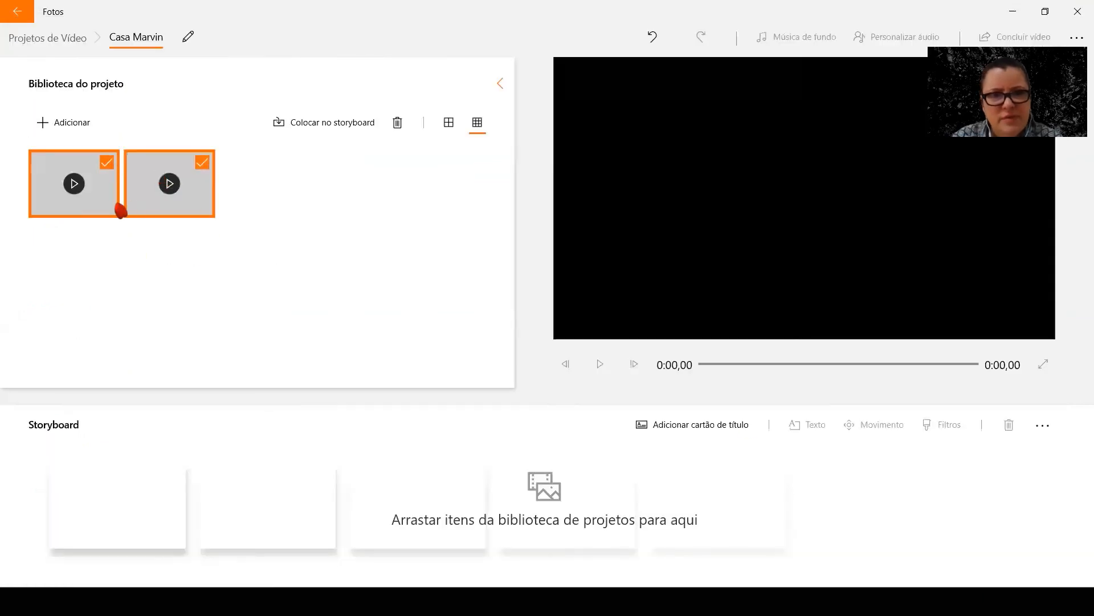
Add the TRAVELLING and TILT slide images, Slide12.PNG and Slide9.PNG, from the SLIDES folder to the project library
click(77, 122)
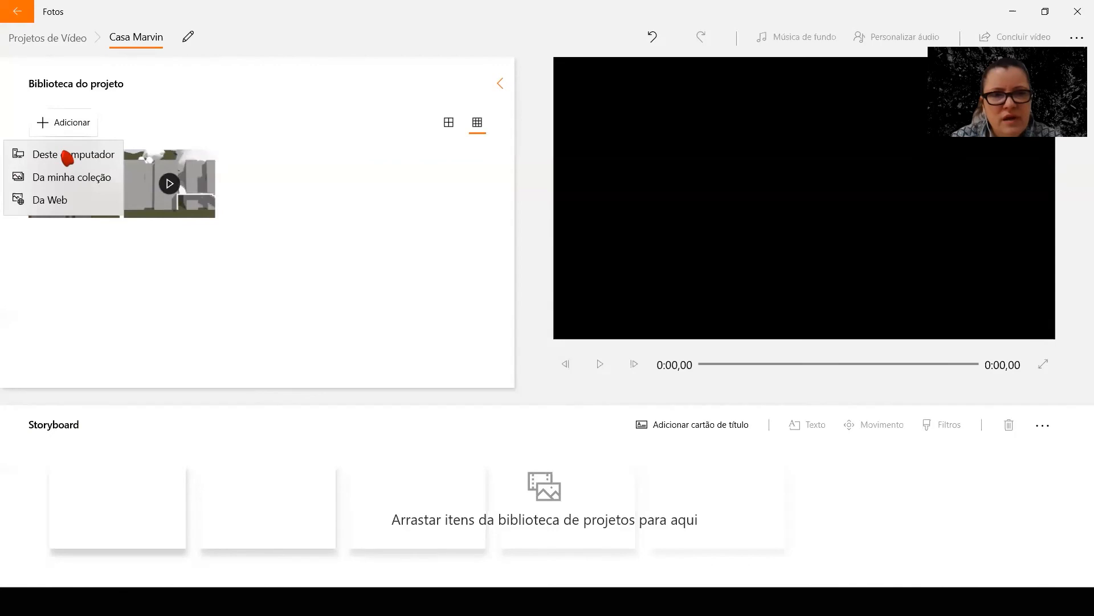
click(93, 149)
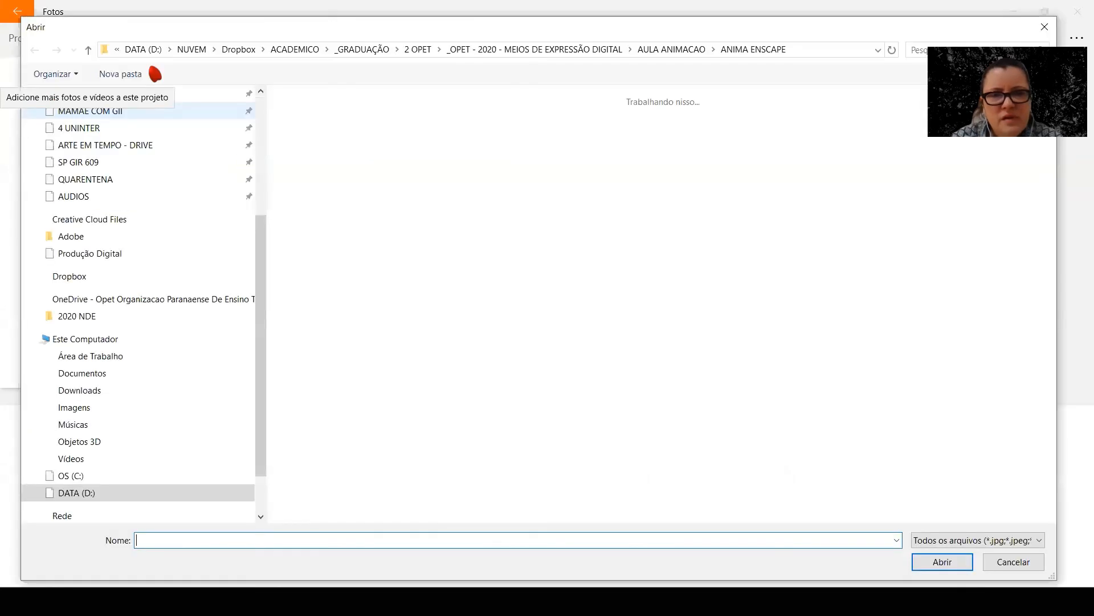
click(89, 49)
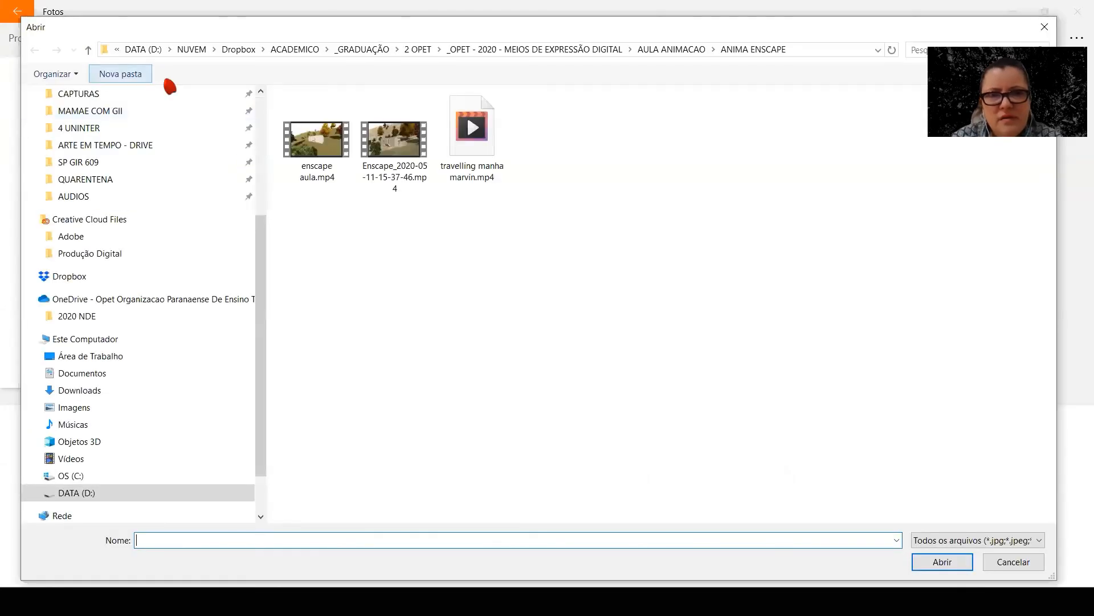
double_click(315, 149)
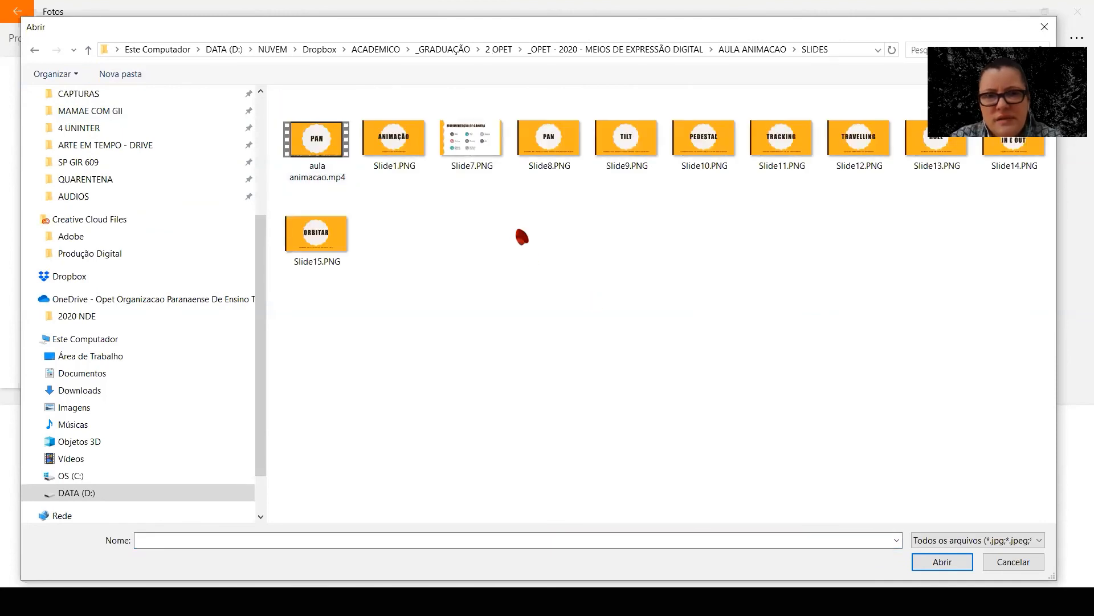
click(851, 147)
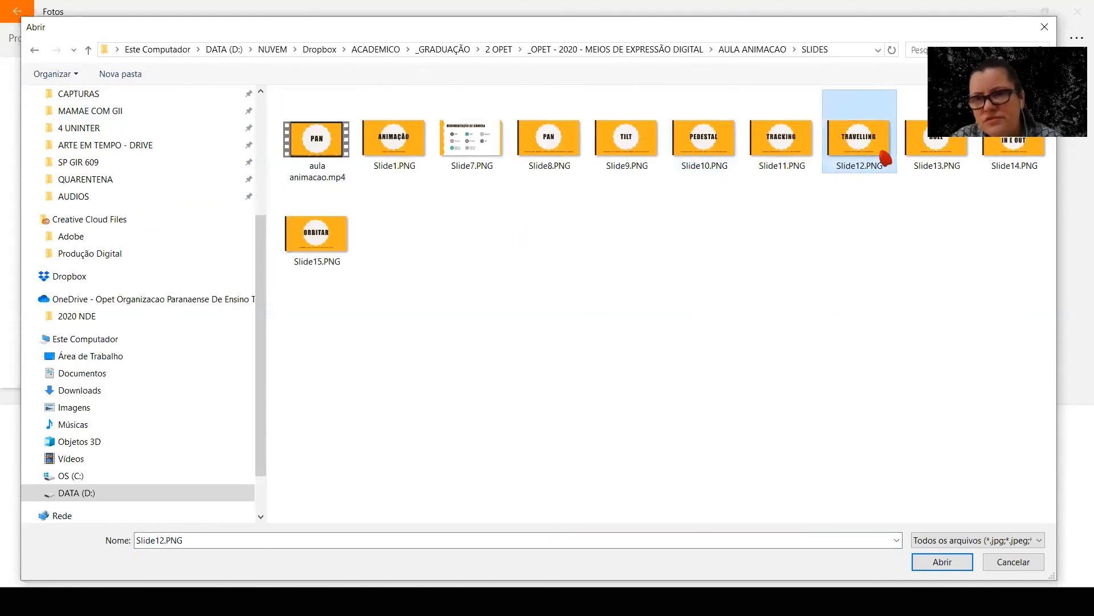
ctrl+click(627, 139)
click(945, 562)
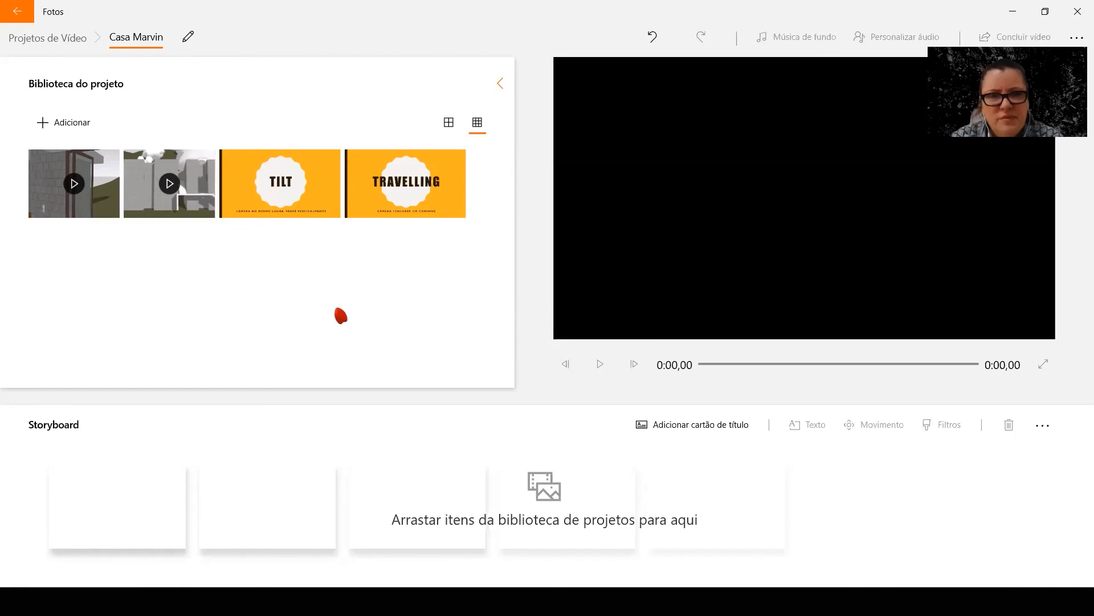
Fill the storyboard in order with the TRAVELLING slide, the exterior house clip, the TILT slide and the doorway clip
mouse_move(272, 181)
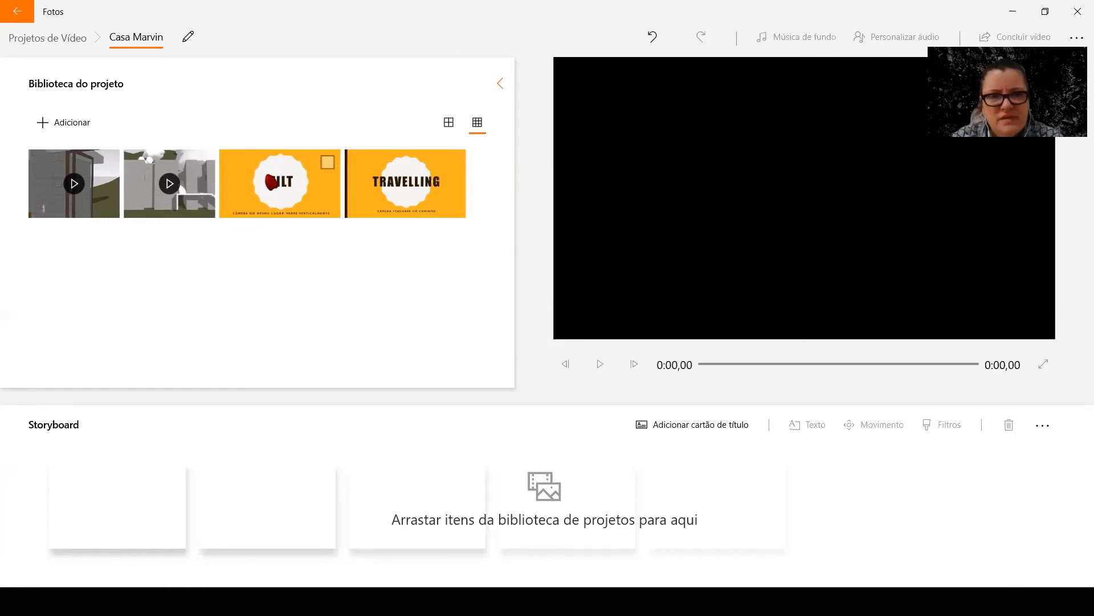
drag(406, 182, 138, 525)
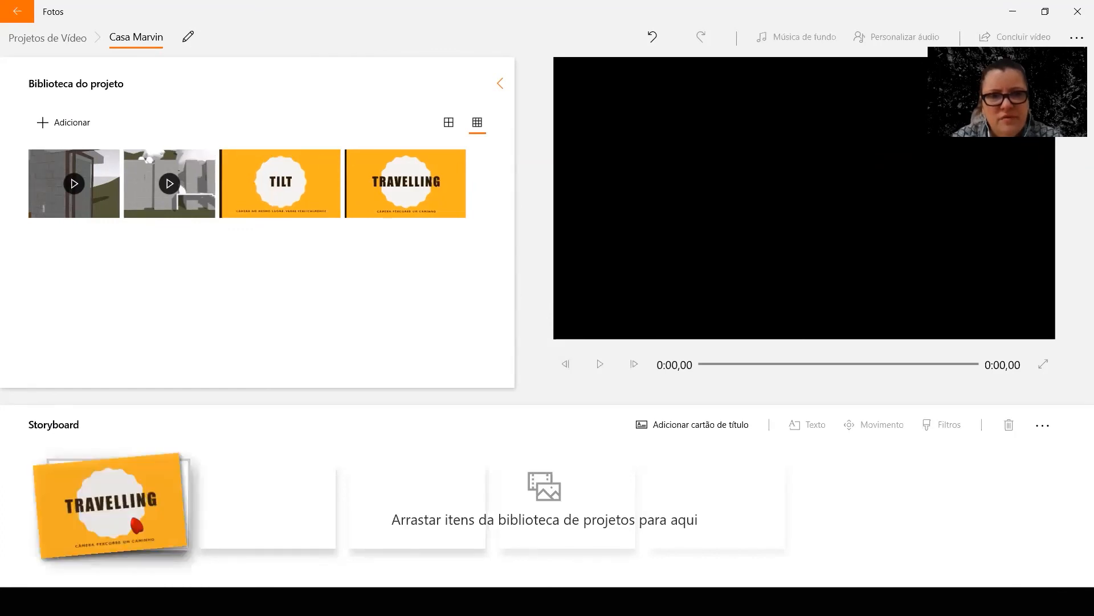
drag(169, 184, 283, 529)
drag(295, 194, 440, 528)
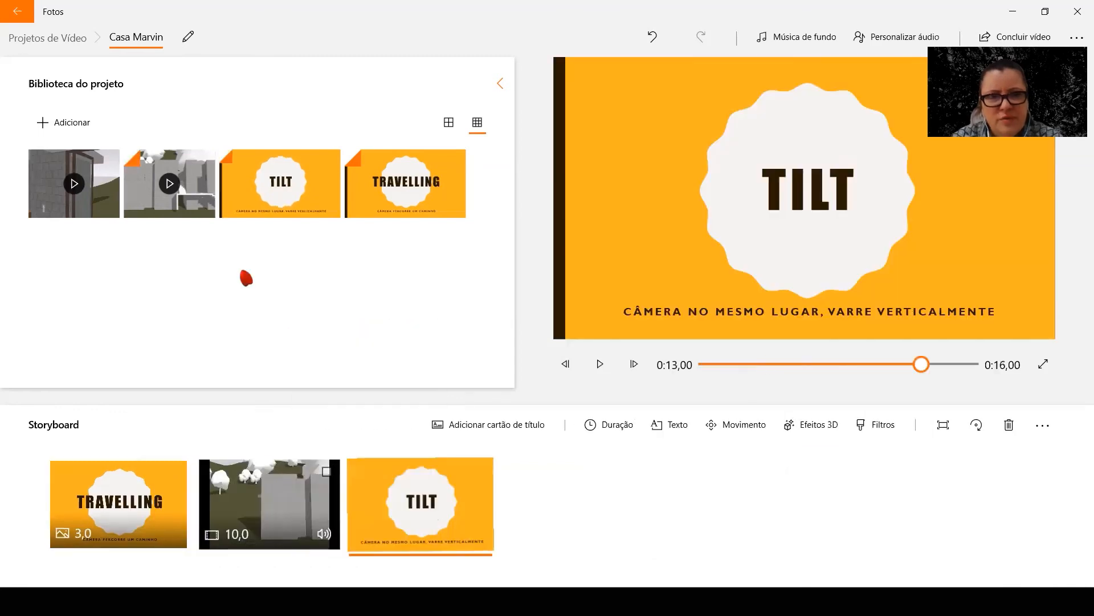
drag(78, 185, 602, 530)
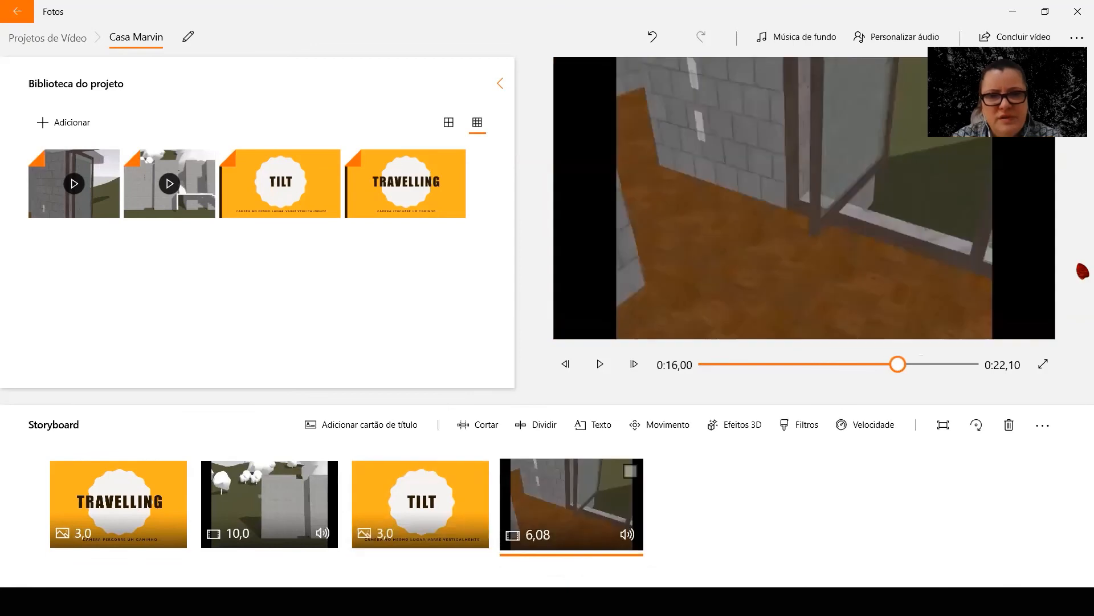